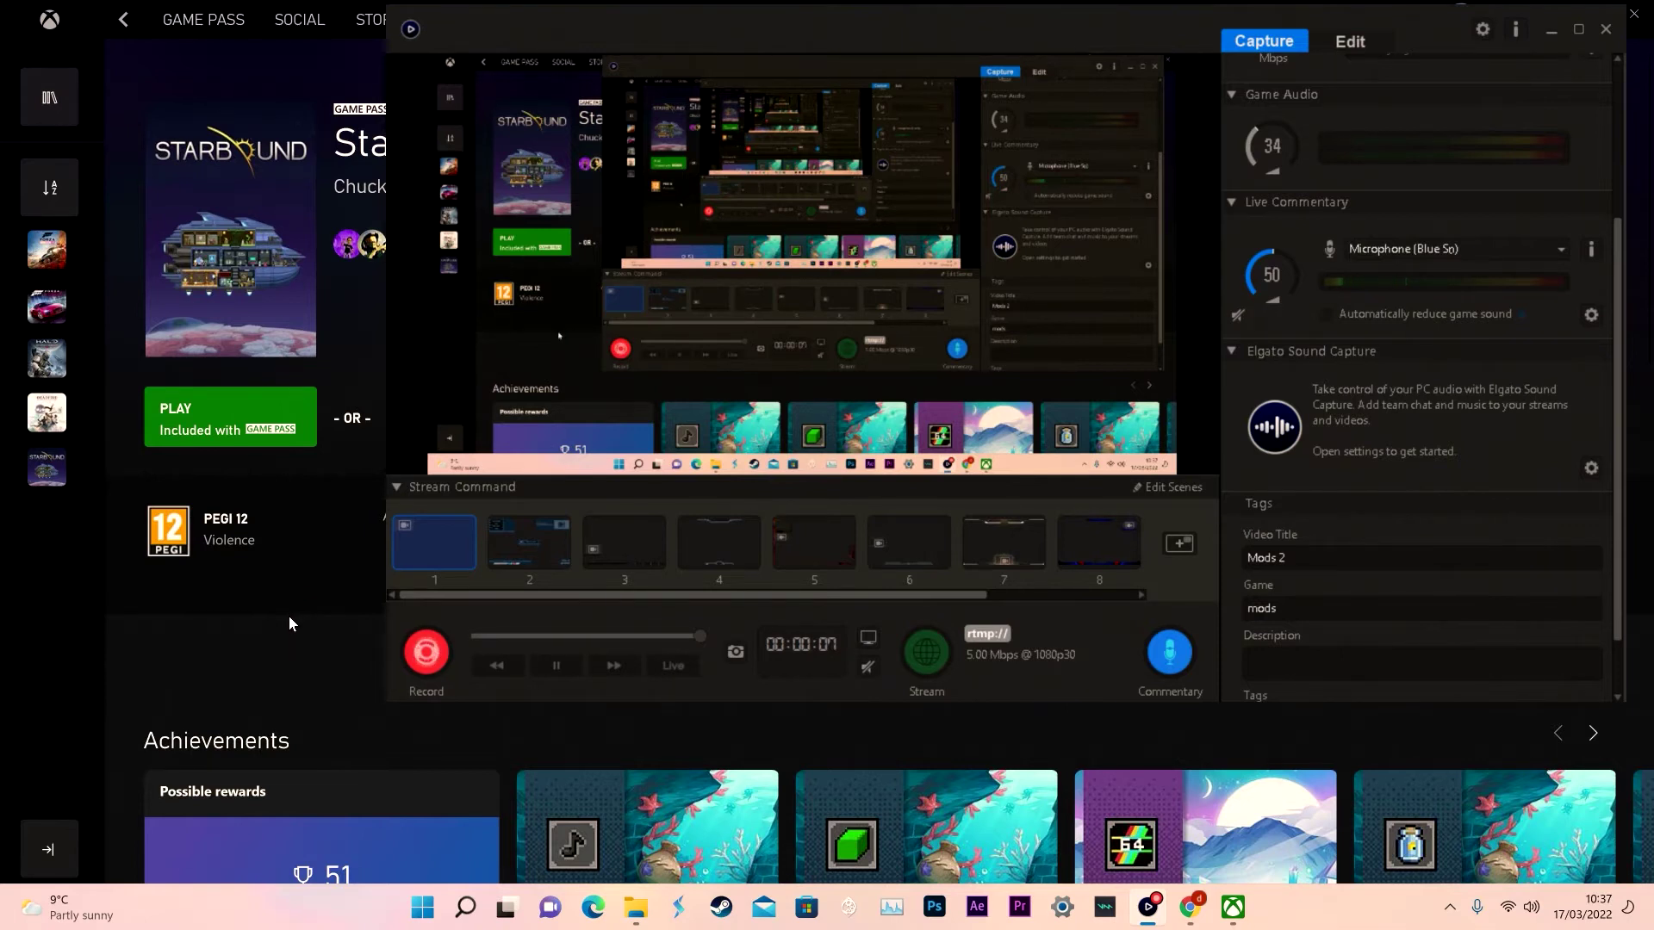
Bring the Xbox app's Starbound page, with Game Pass and £9.59 purchase options, to the front.
click(288, 617)
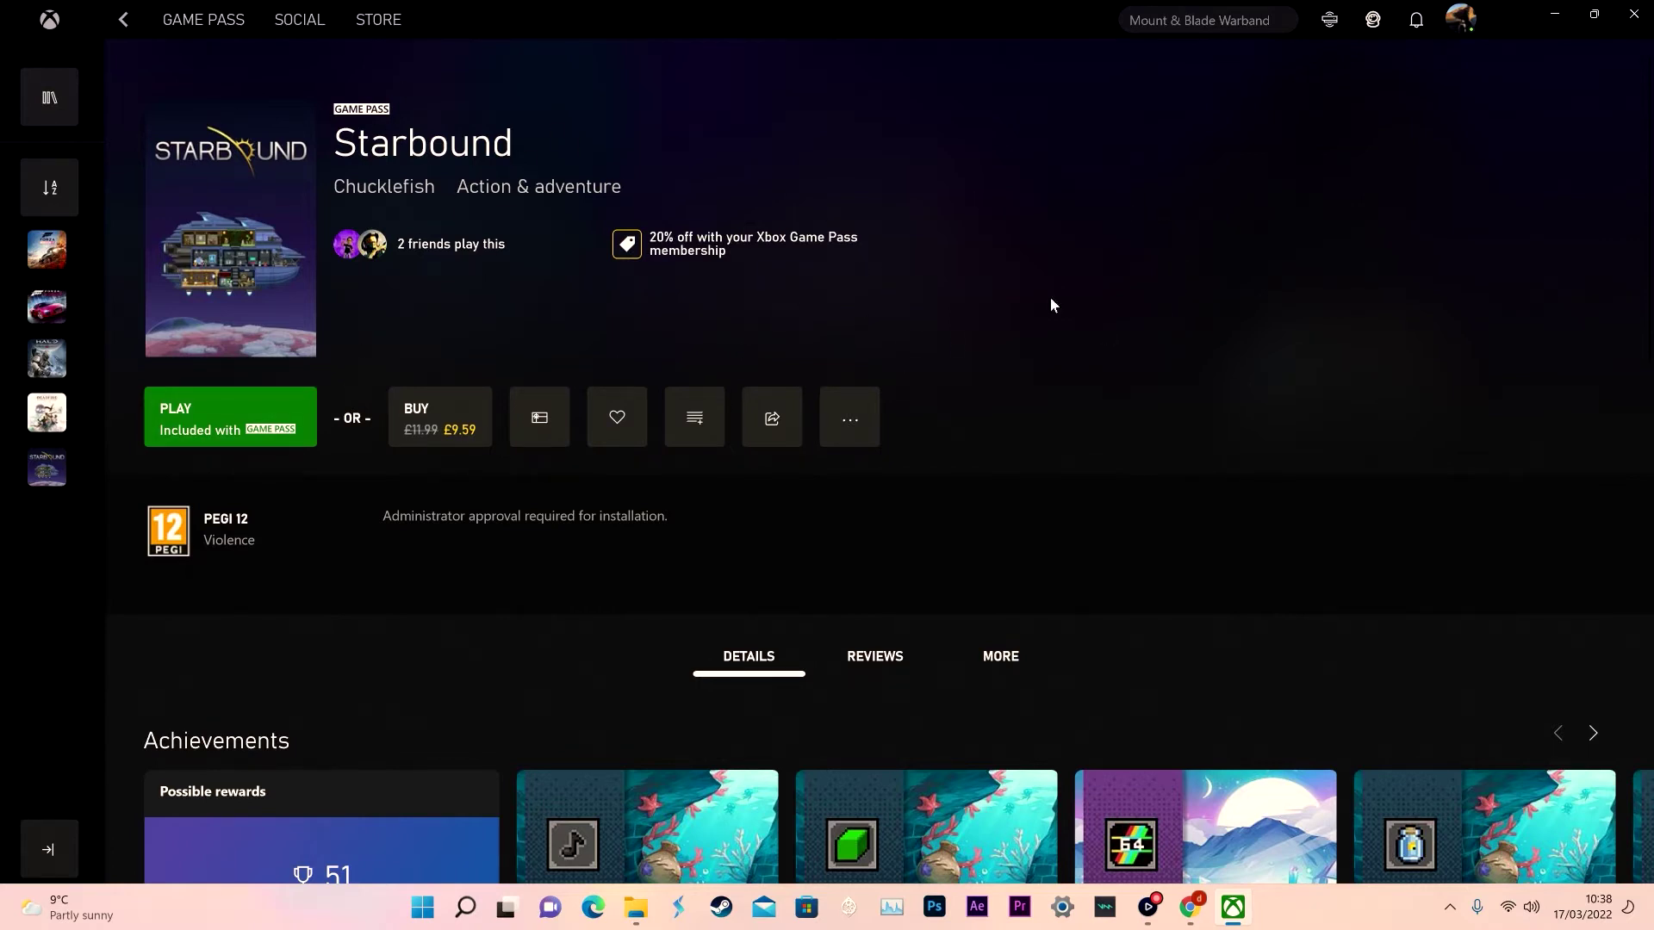
Check the account menu and Starbound's locked achievements, then show Starbound's extra actions menu.
click(1464, 25)
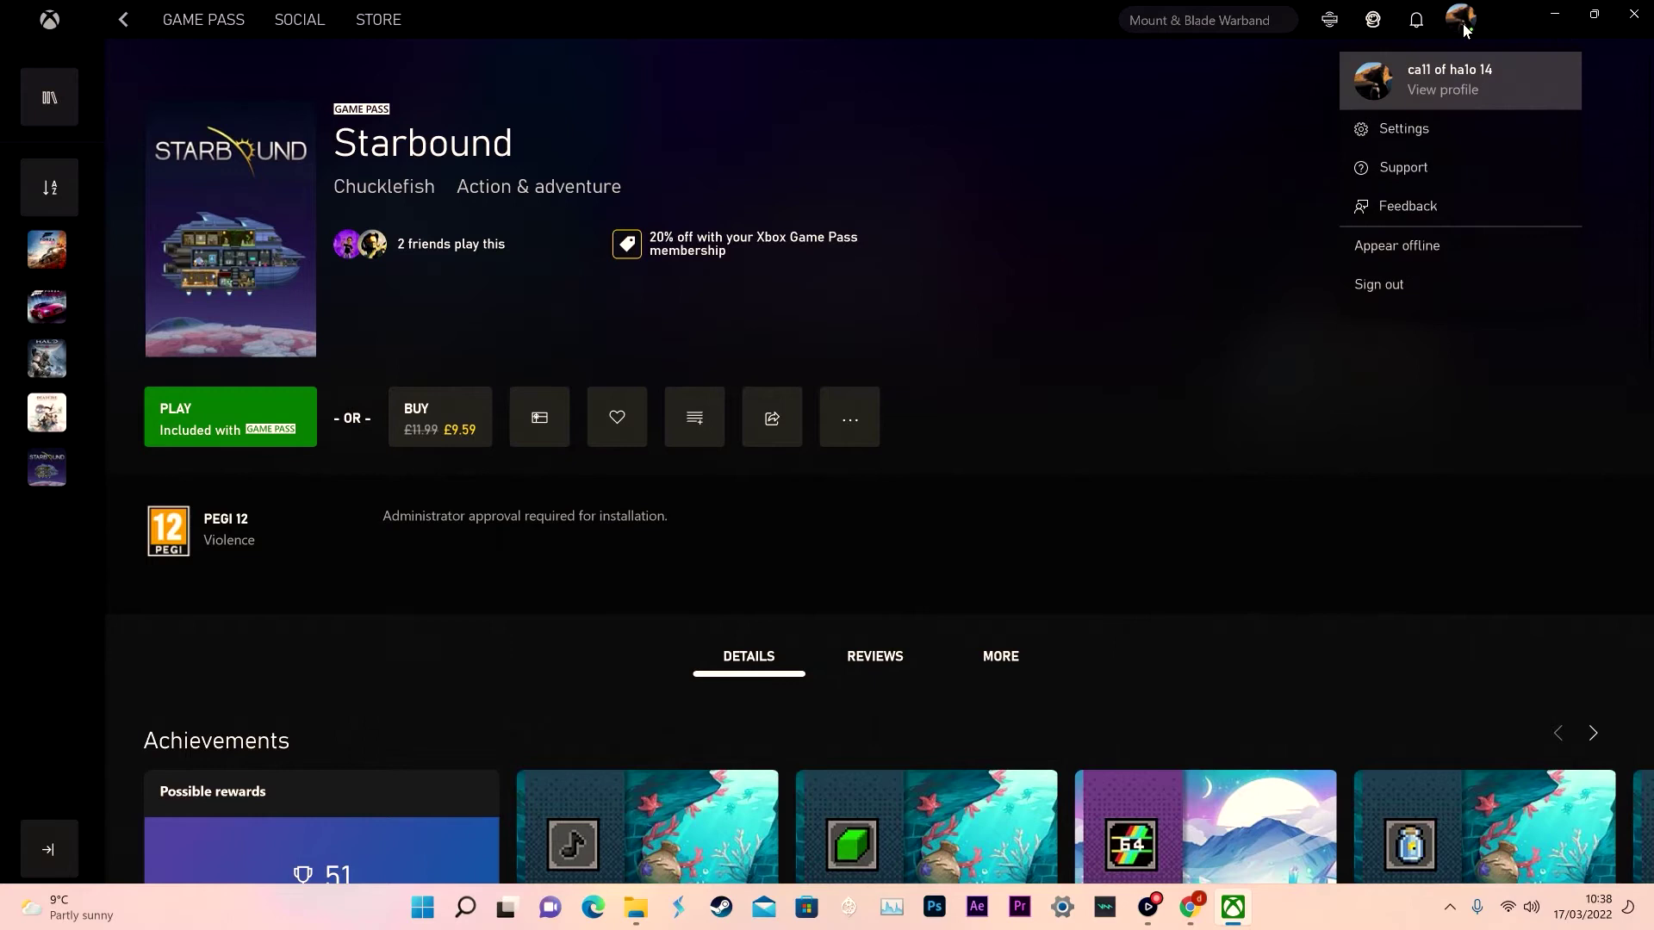
click(1393, 287)
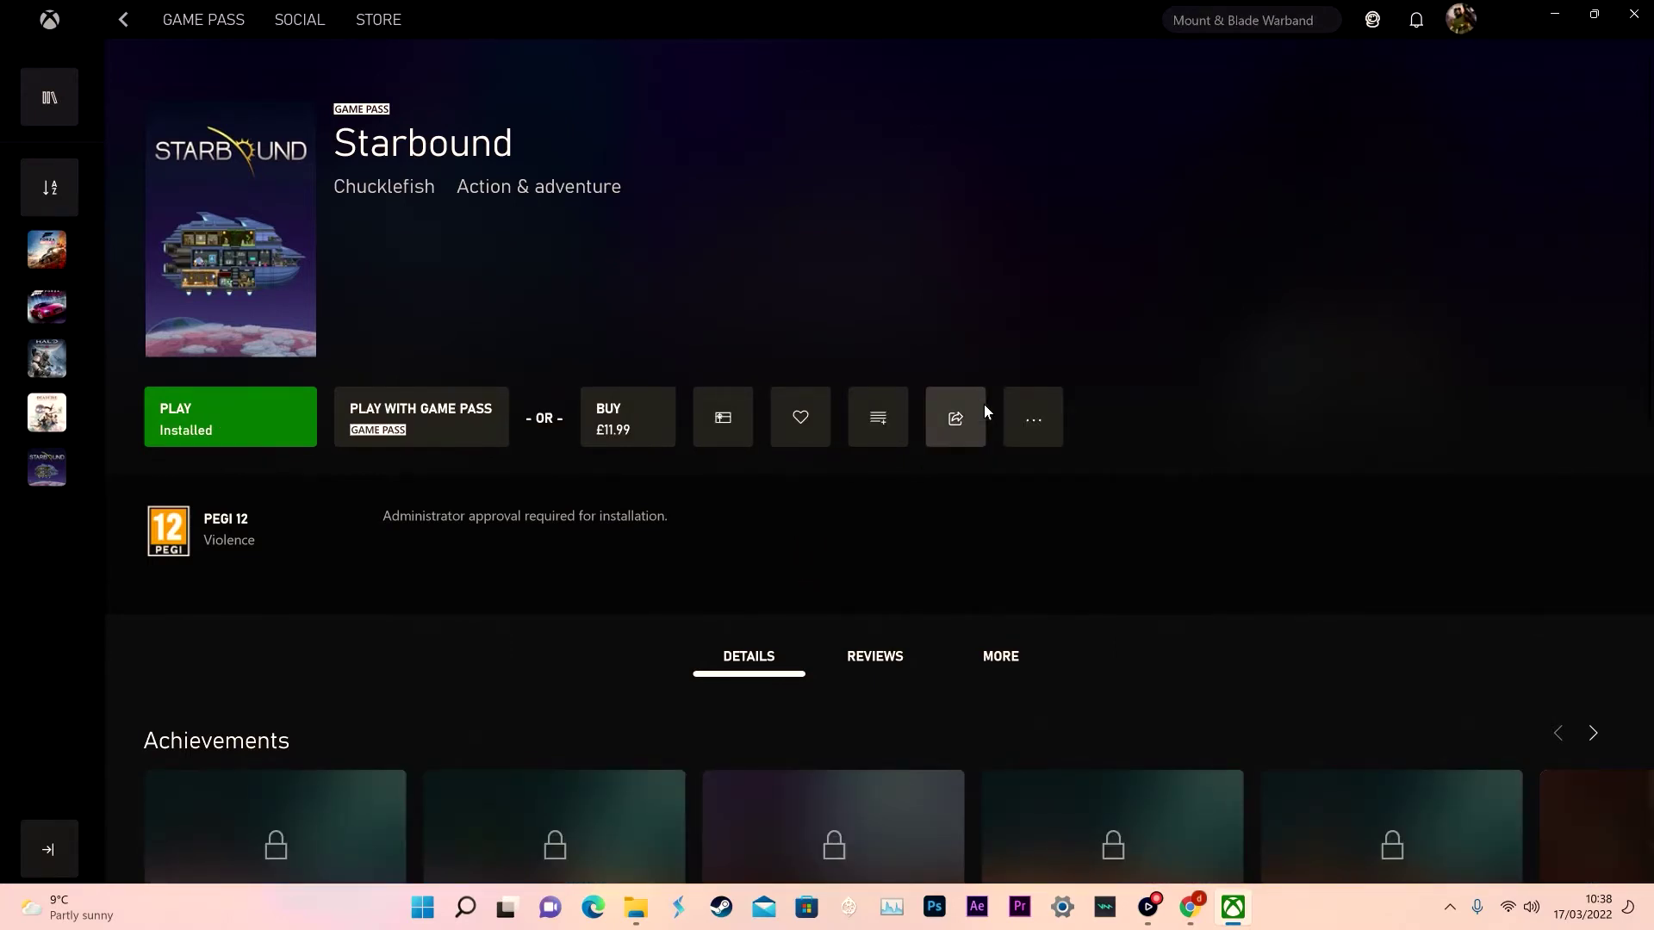
scroll(794, 568, down, 4)
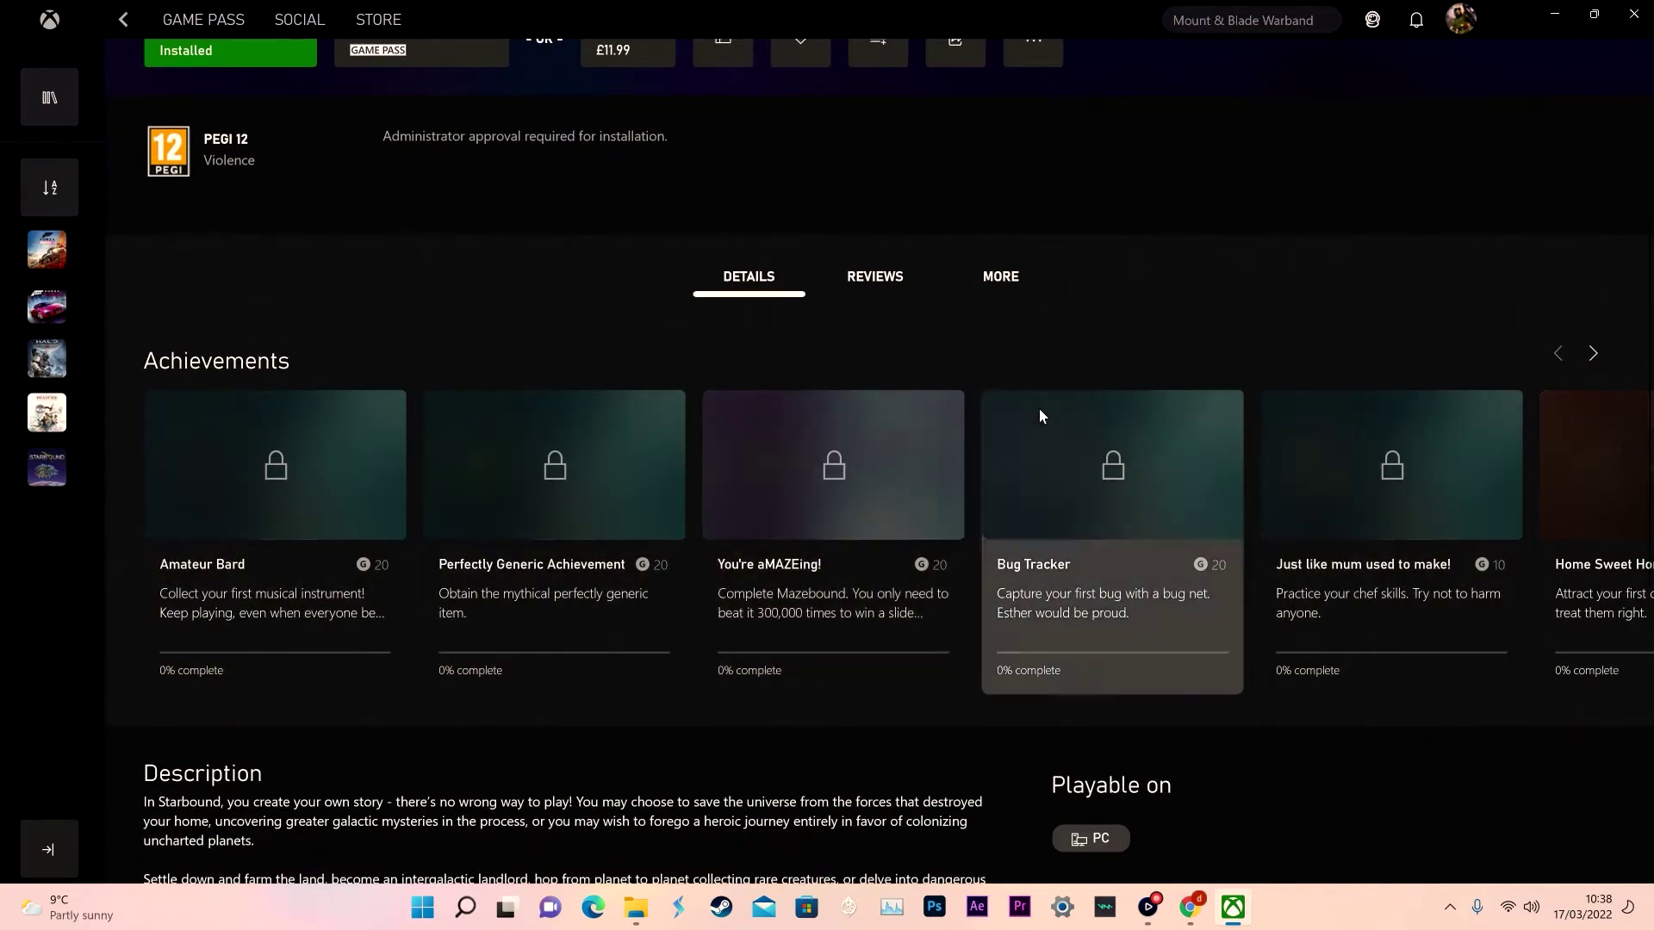
scroll(783, 422, up, 4)
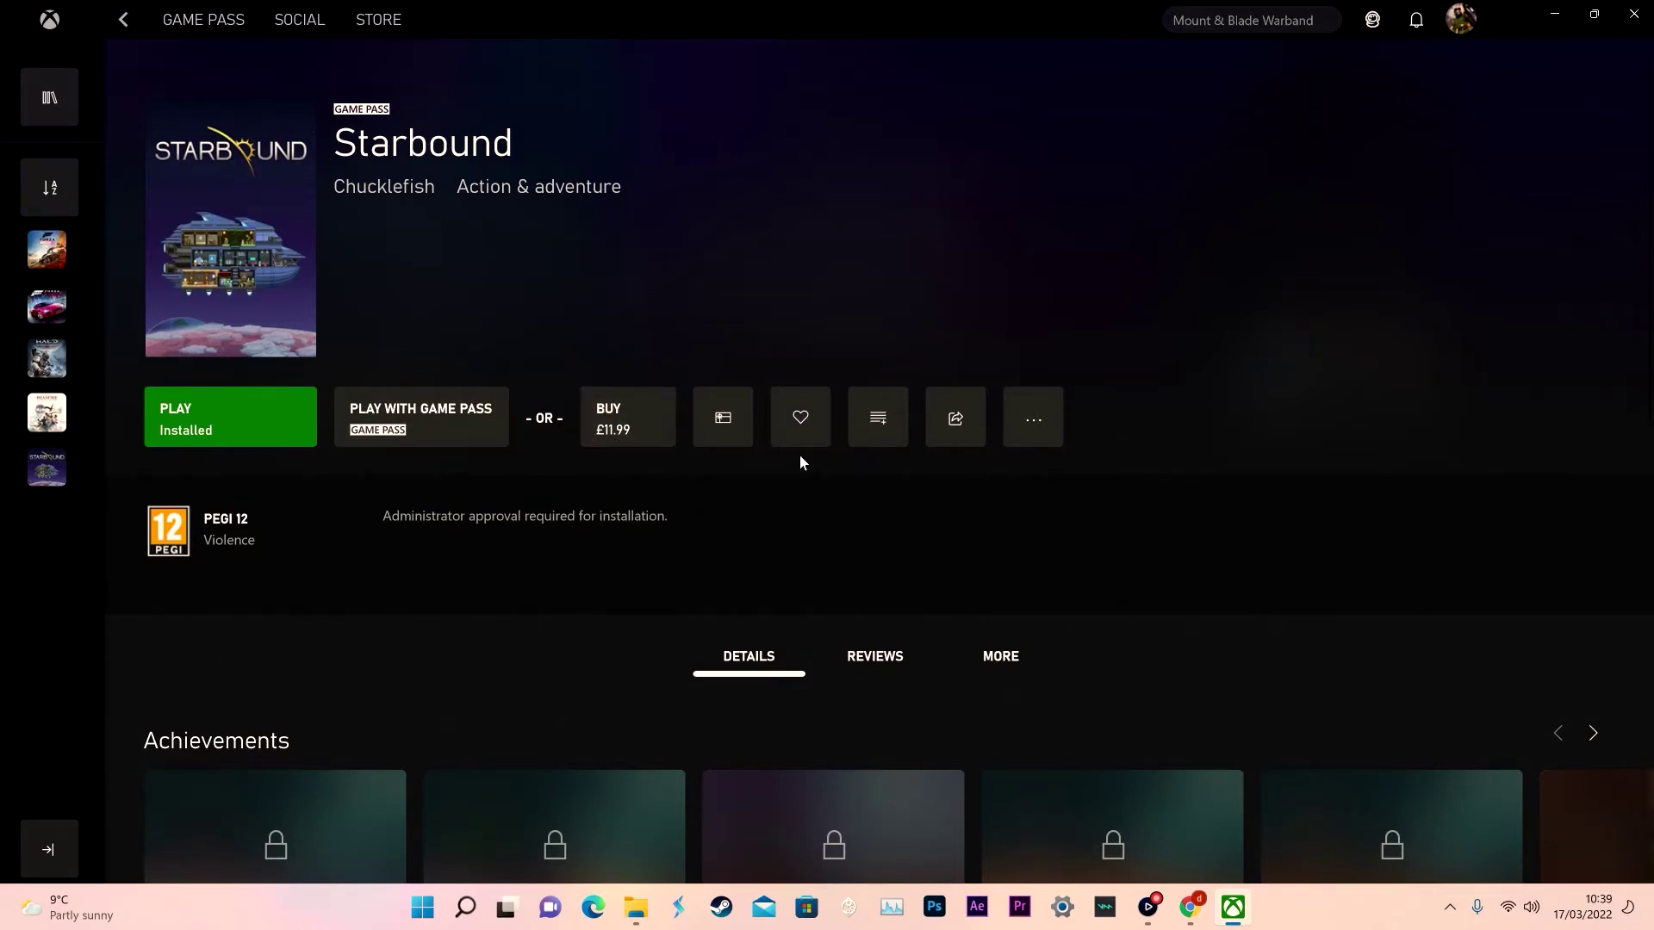
click(1046, 415)
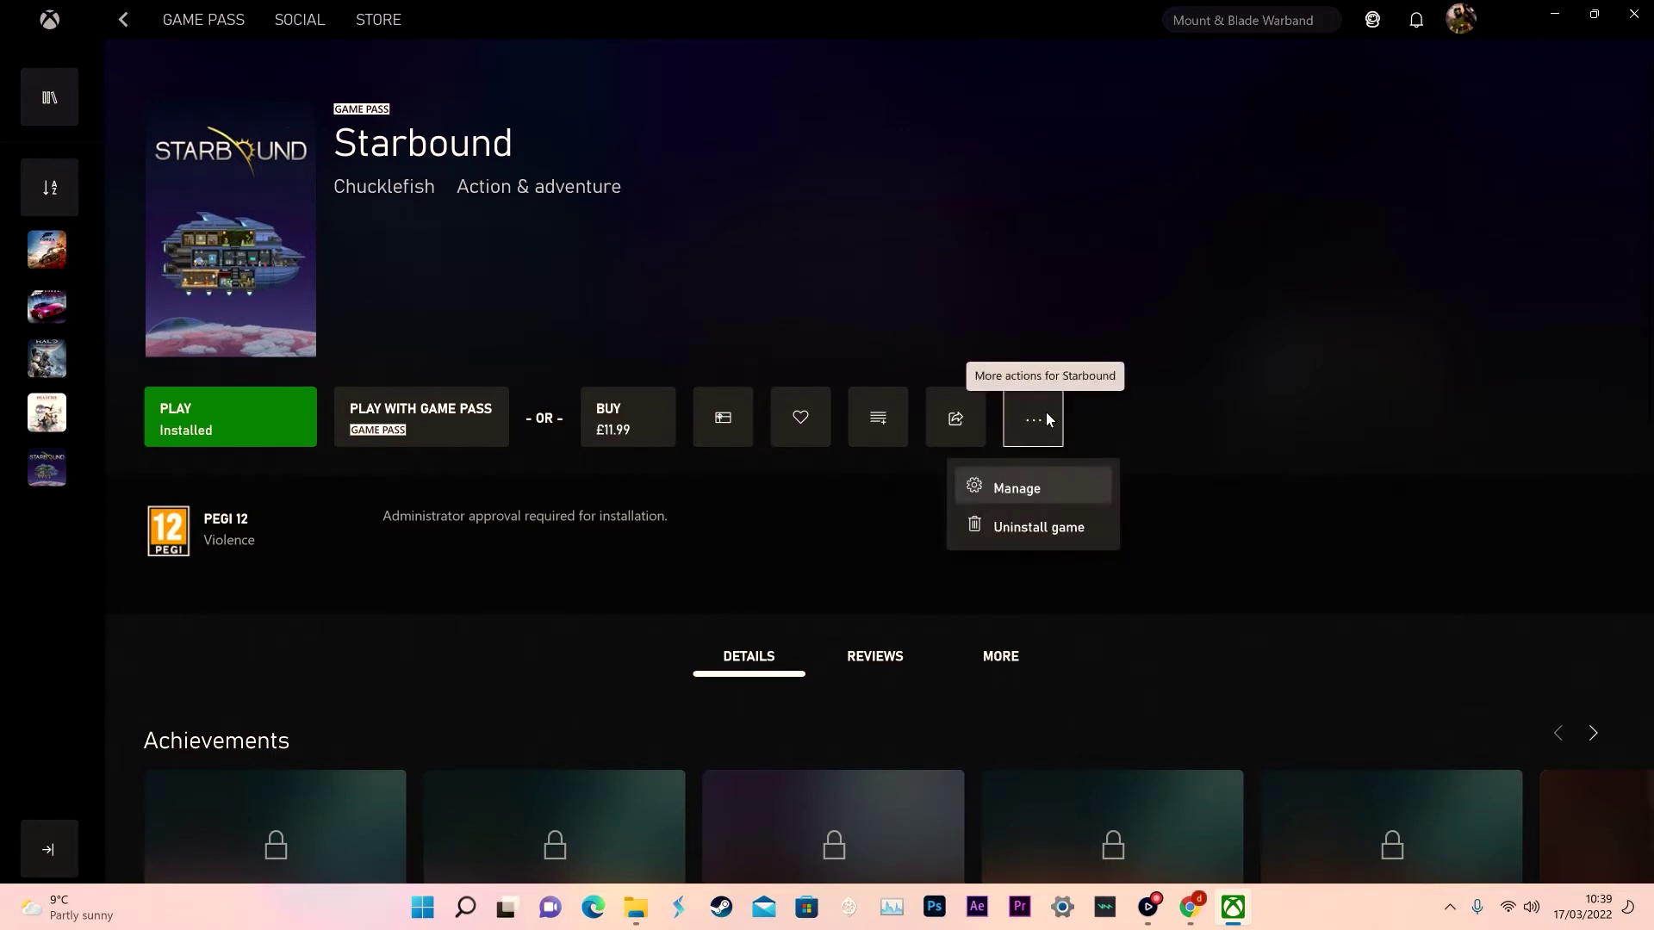
Open Starbound's Manage settings, review its Files info, and enable advanced management features.
click(1047, 415)
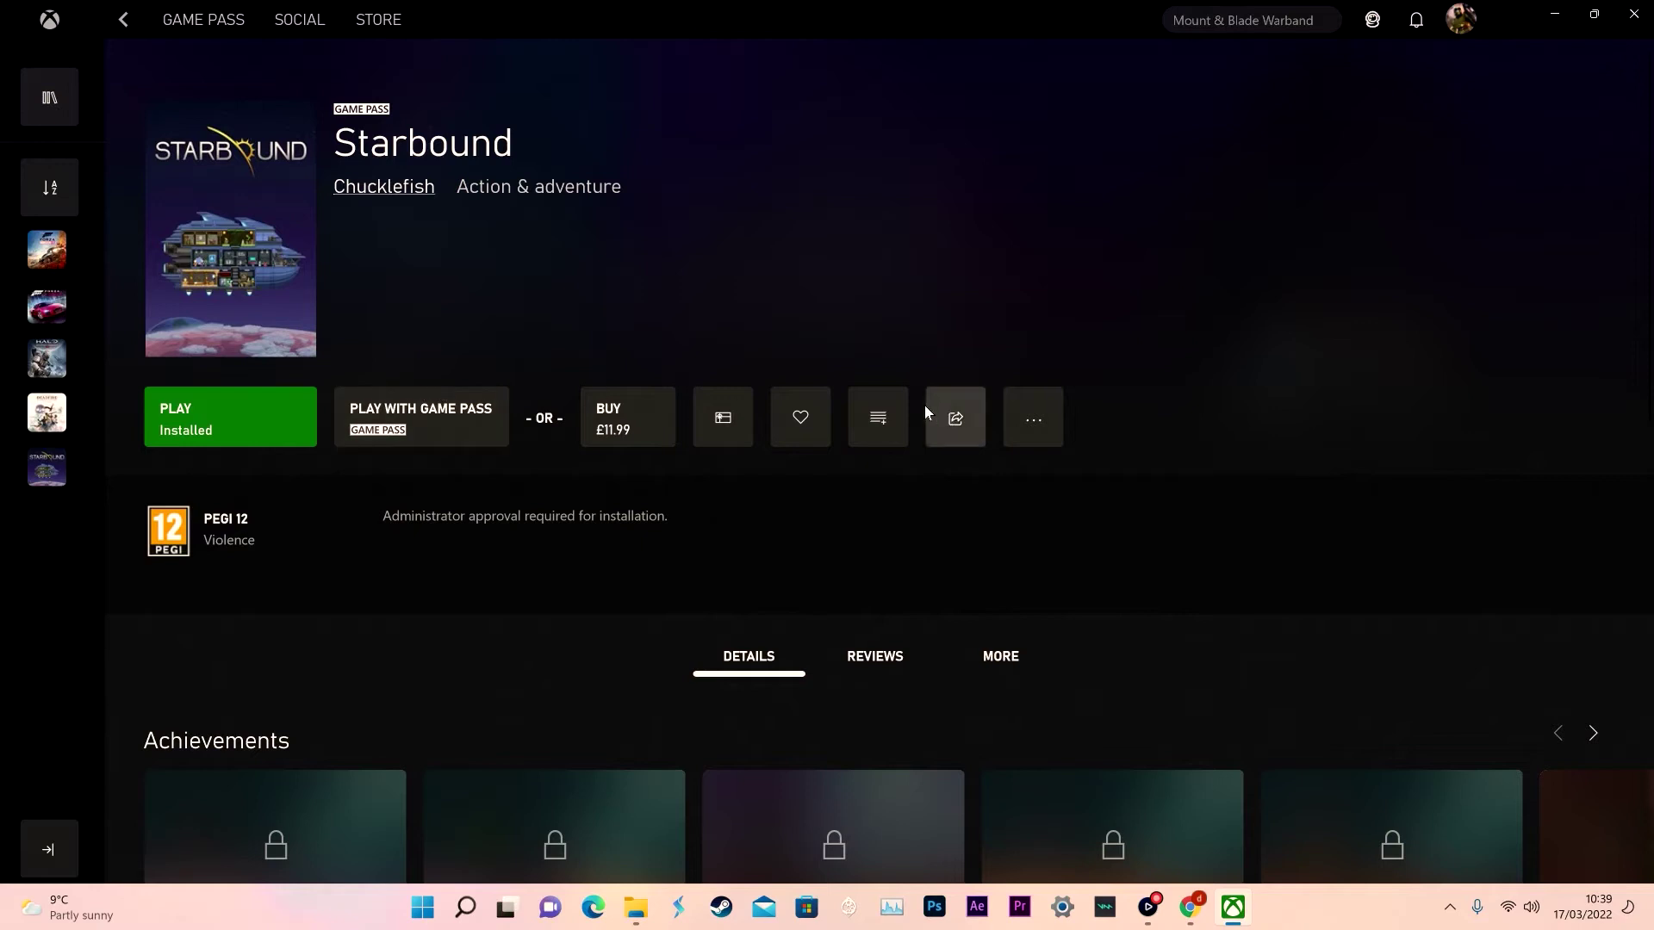
click(1030, 424)
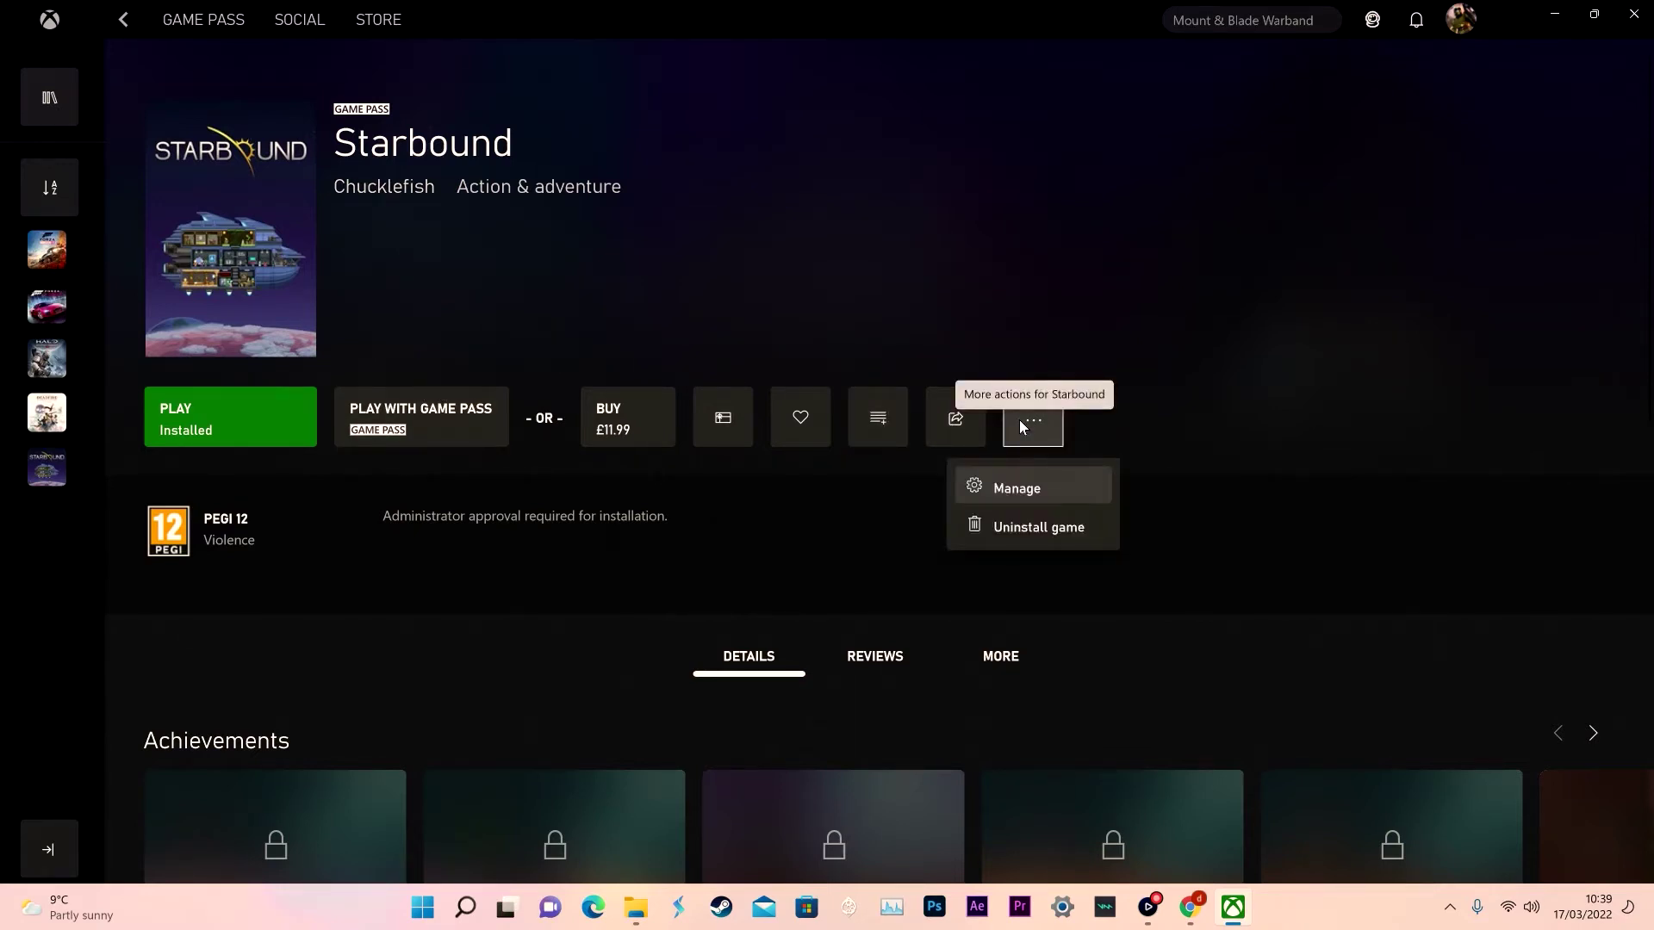
click(1033, 488)
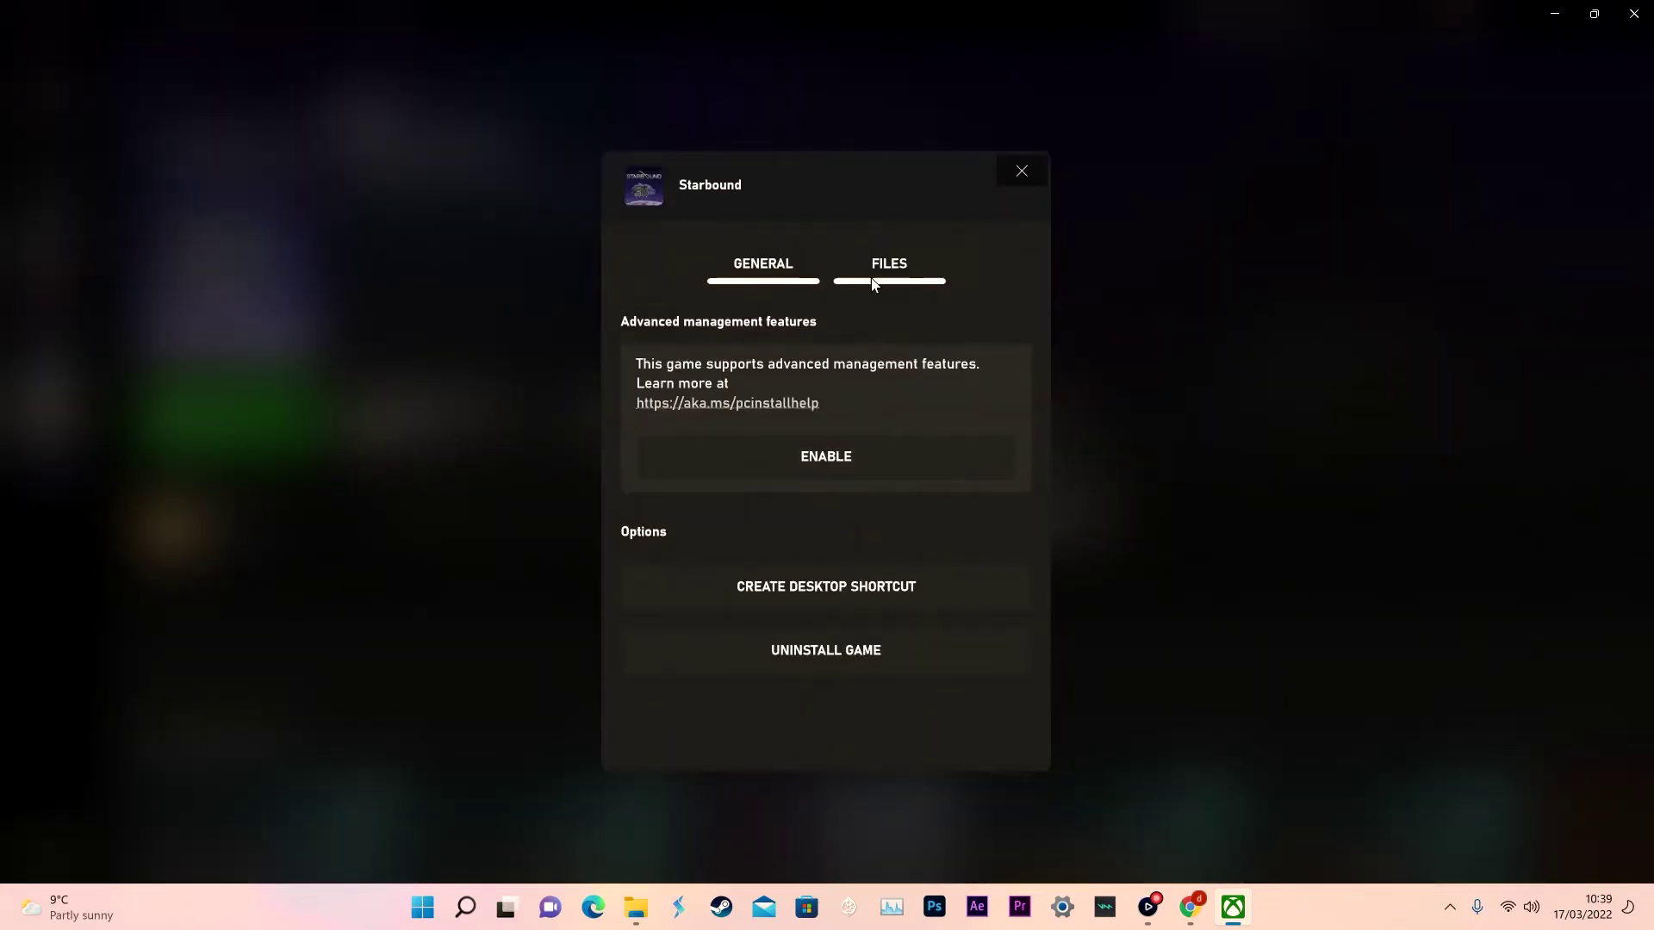
click(872, 283)
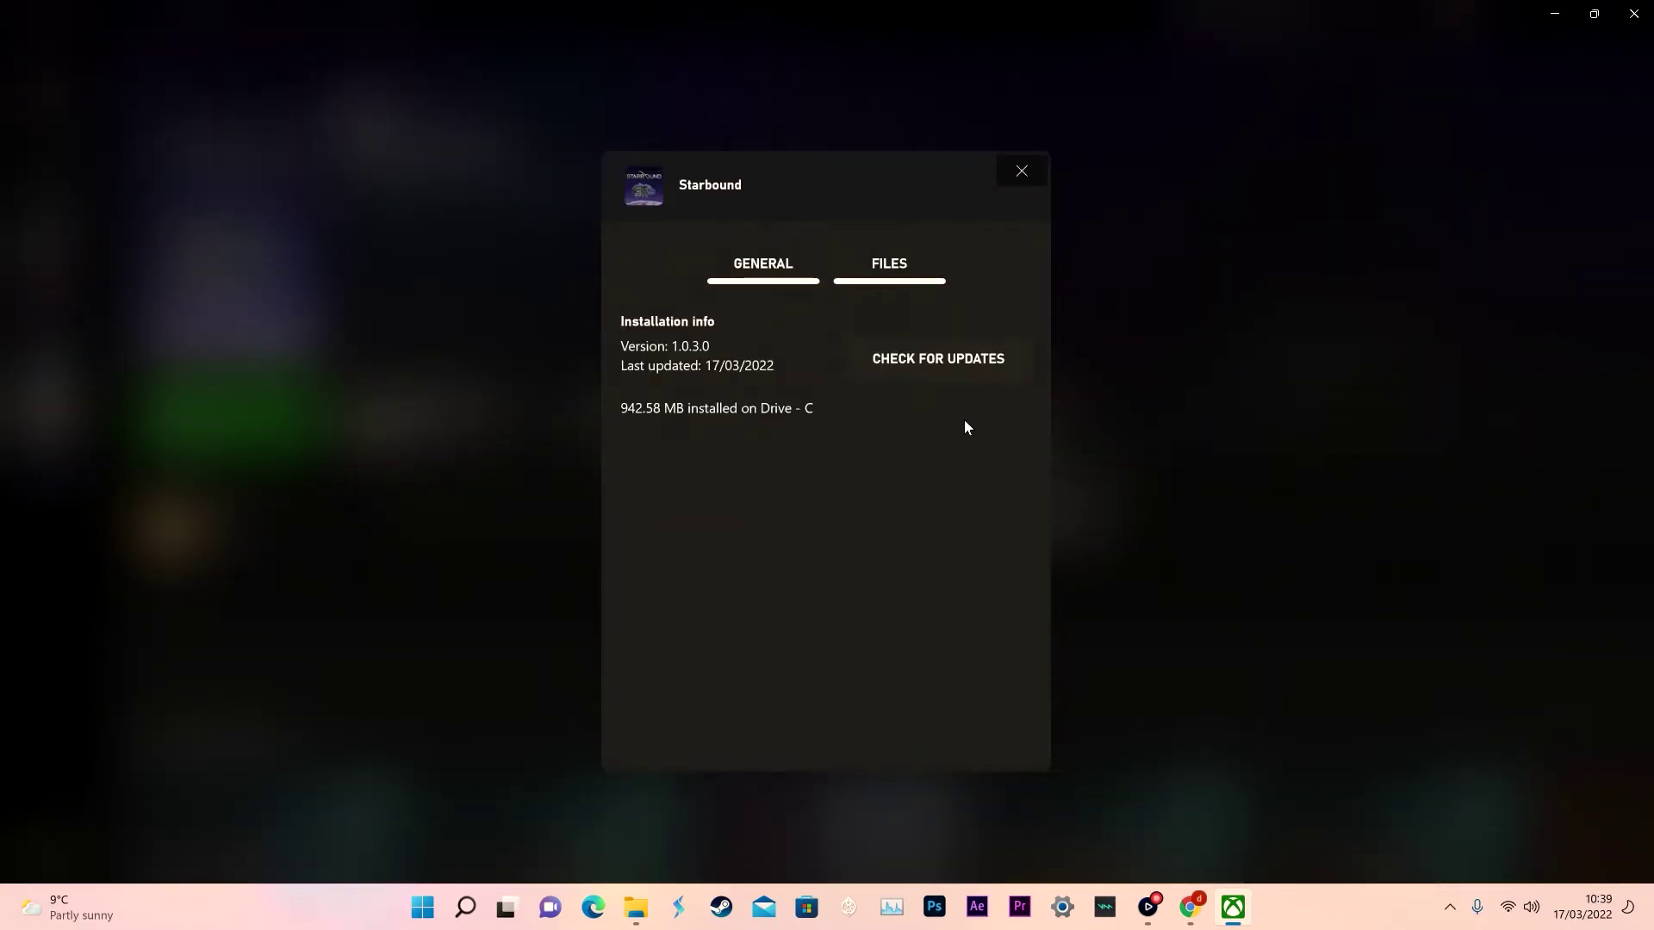
click(776, 262)
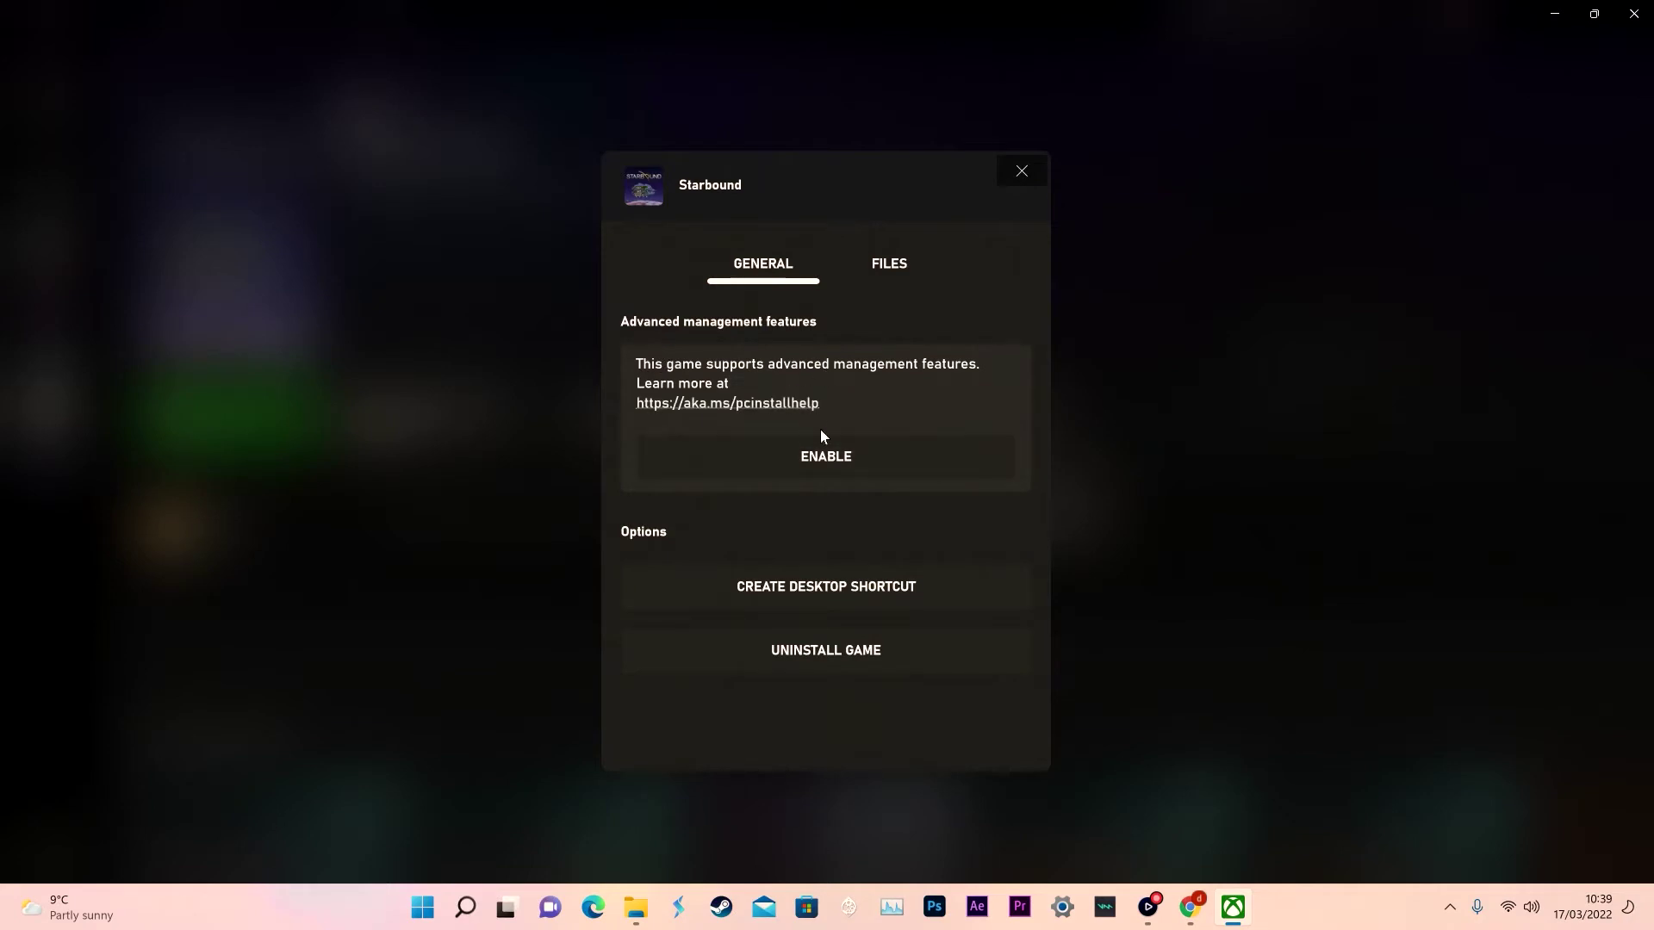
click(804, 458)
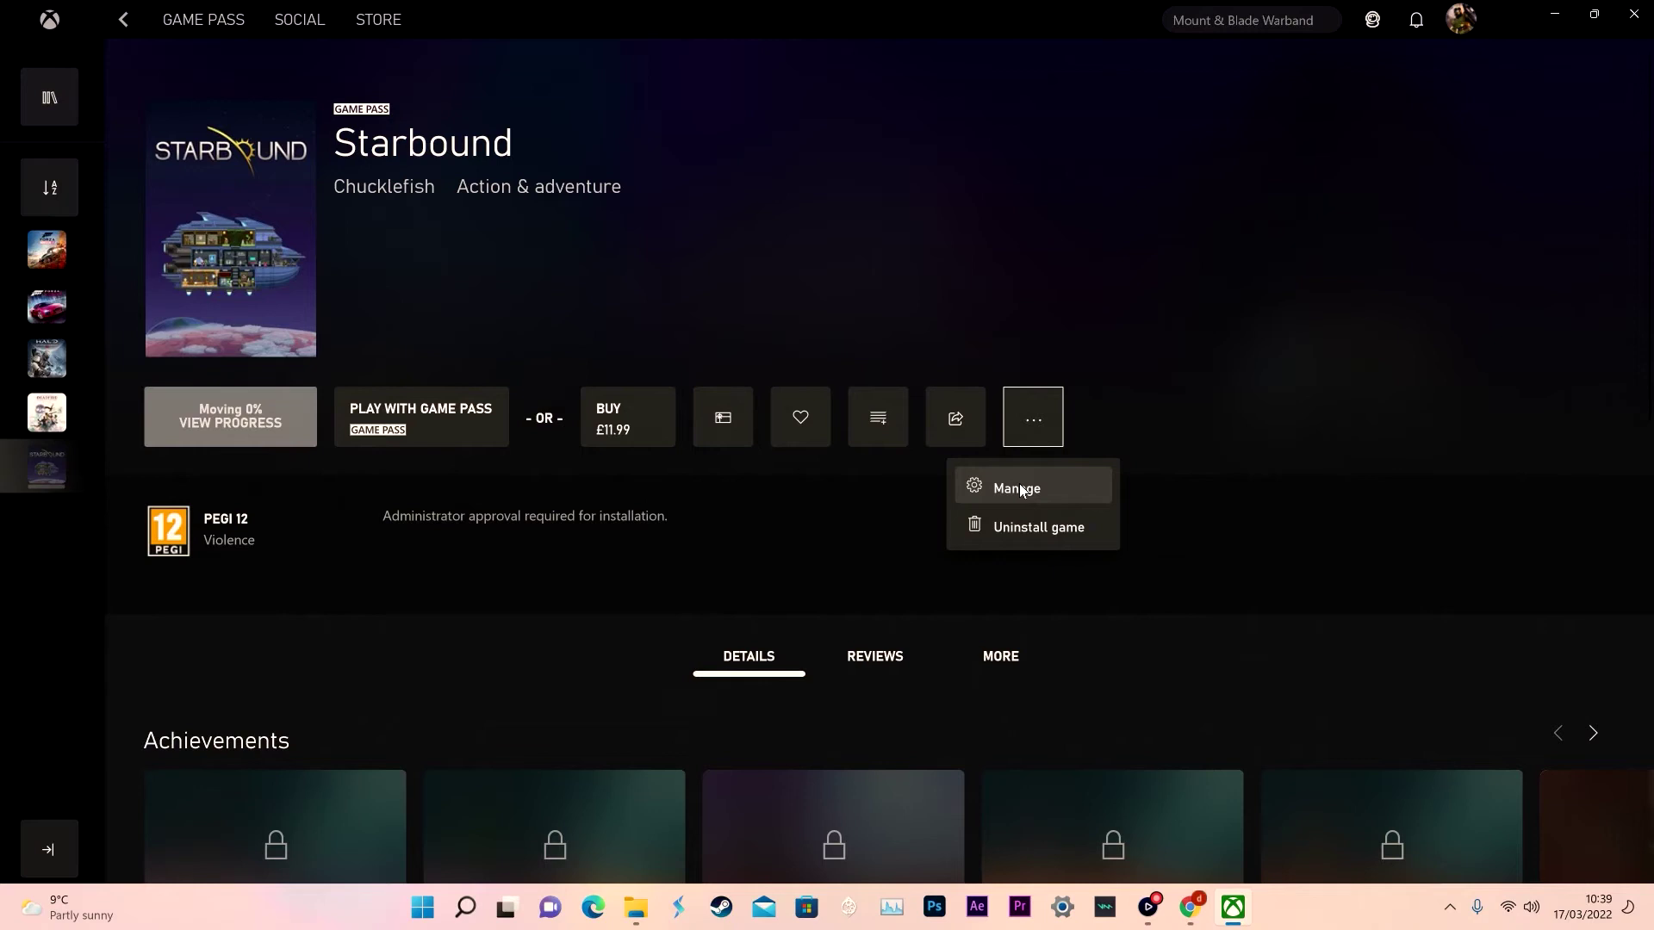
View Starbound's move progress until it finishes installing to C:\XboxGames.
click(183, 426)
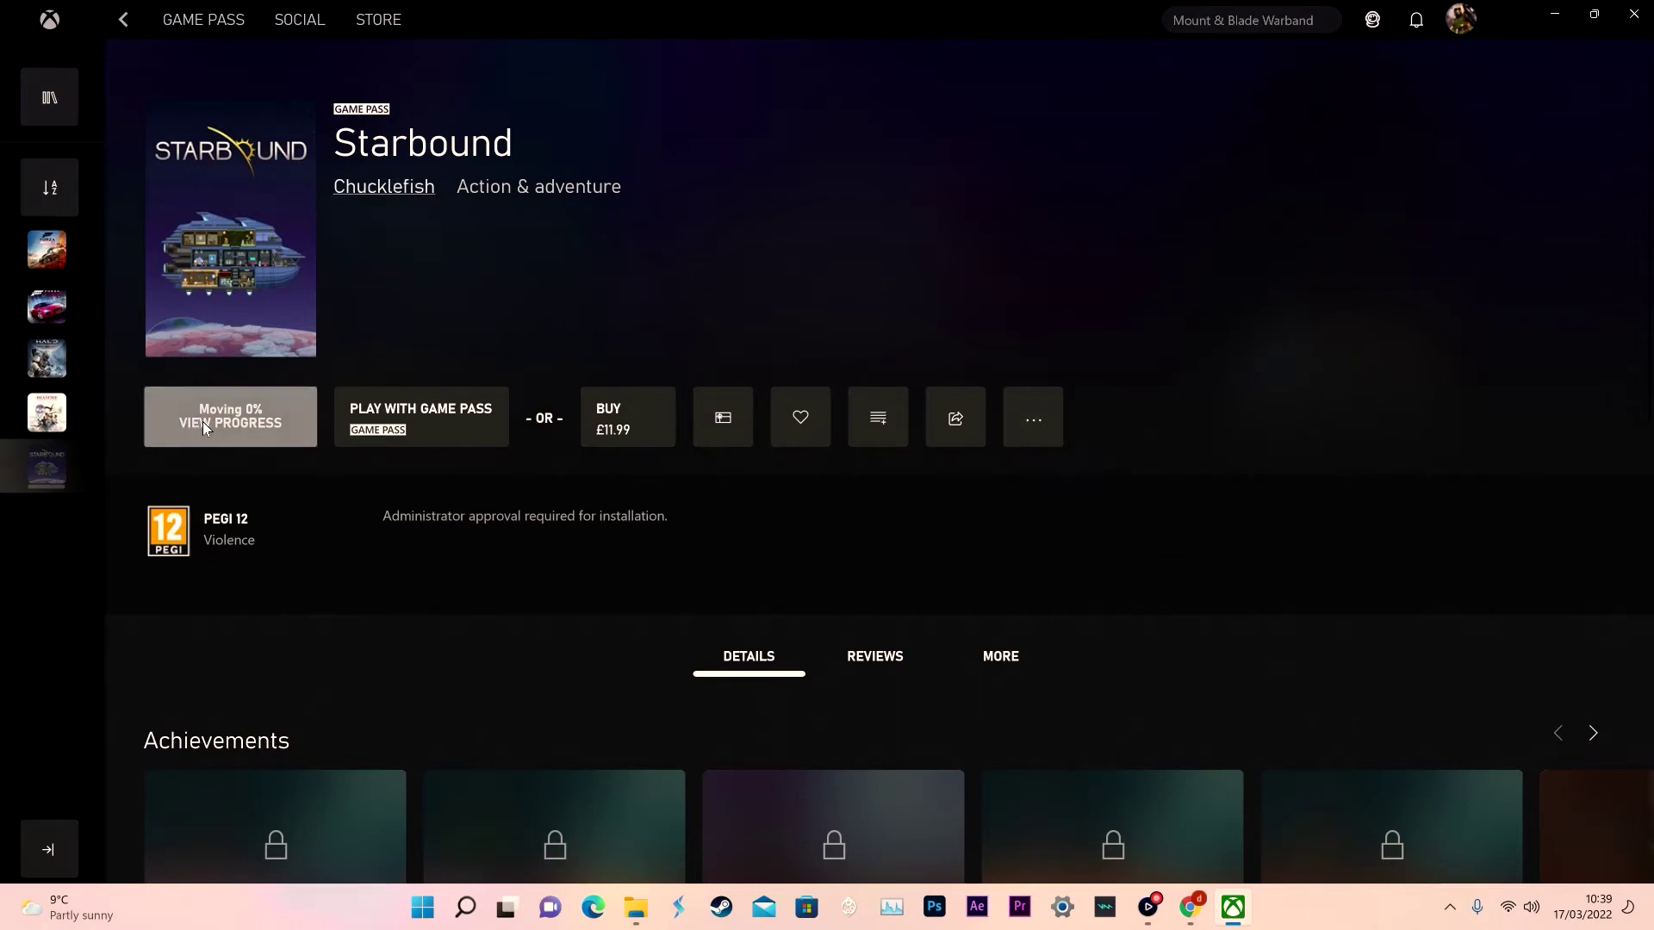
click(205, 424)
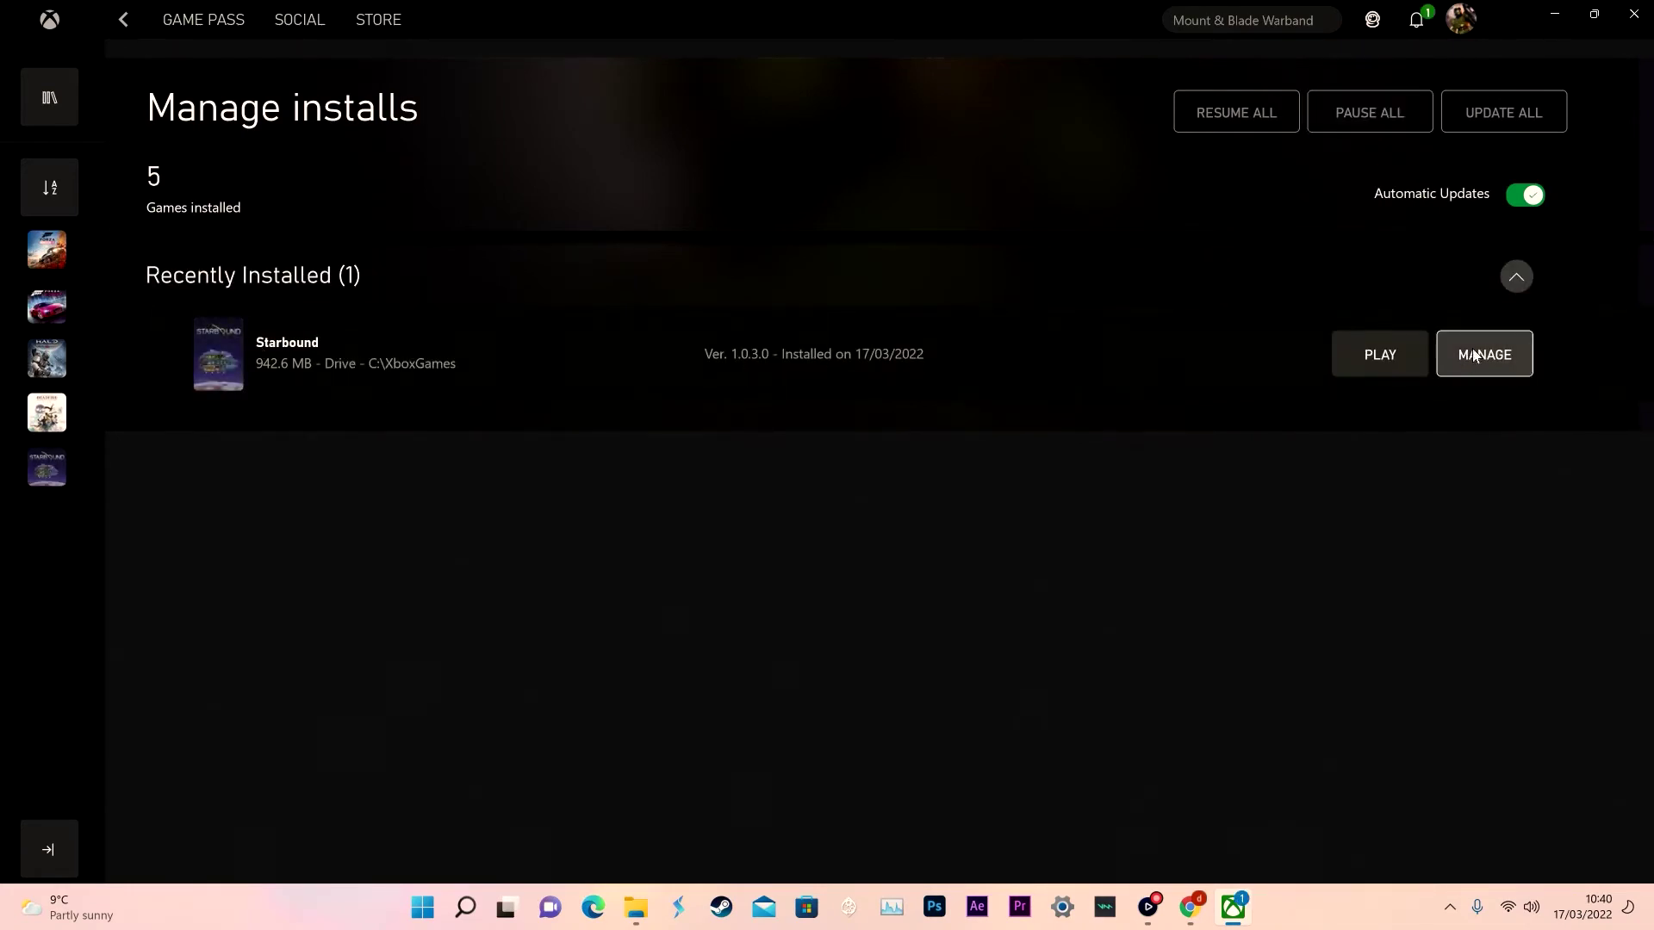
Open Starbound's Manage Files info (version 1.0.3.0, 942.58 MB) and its install folder.
click(47, 465)
click(1030, 425)
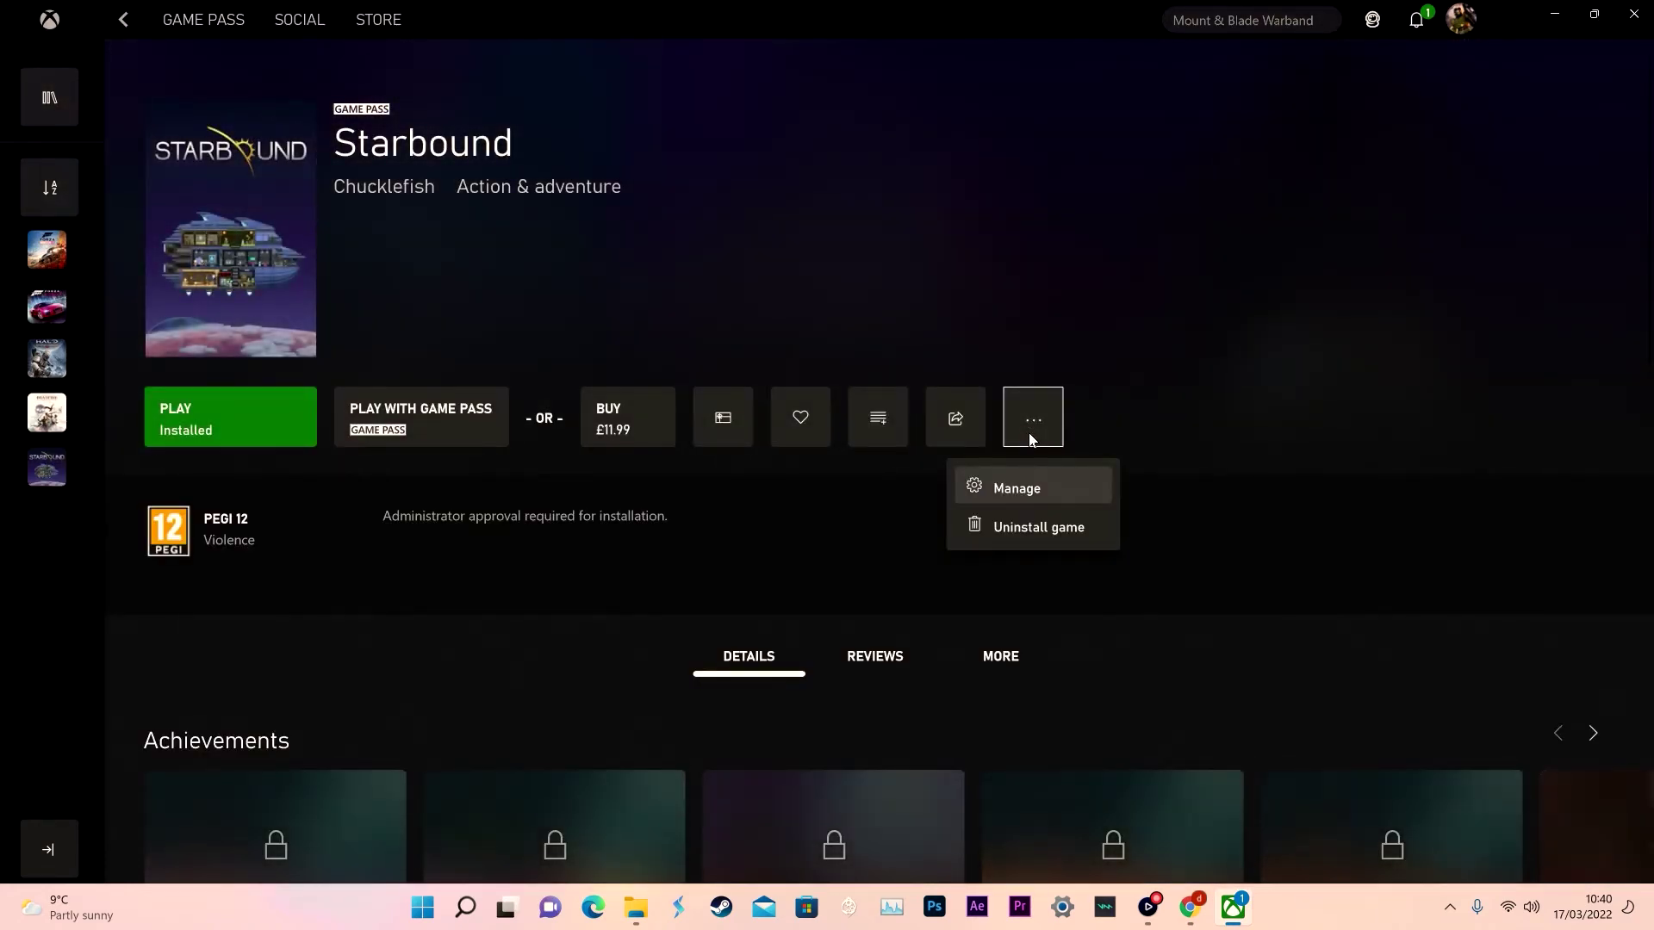
click(1011, 487)
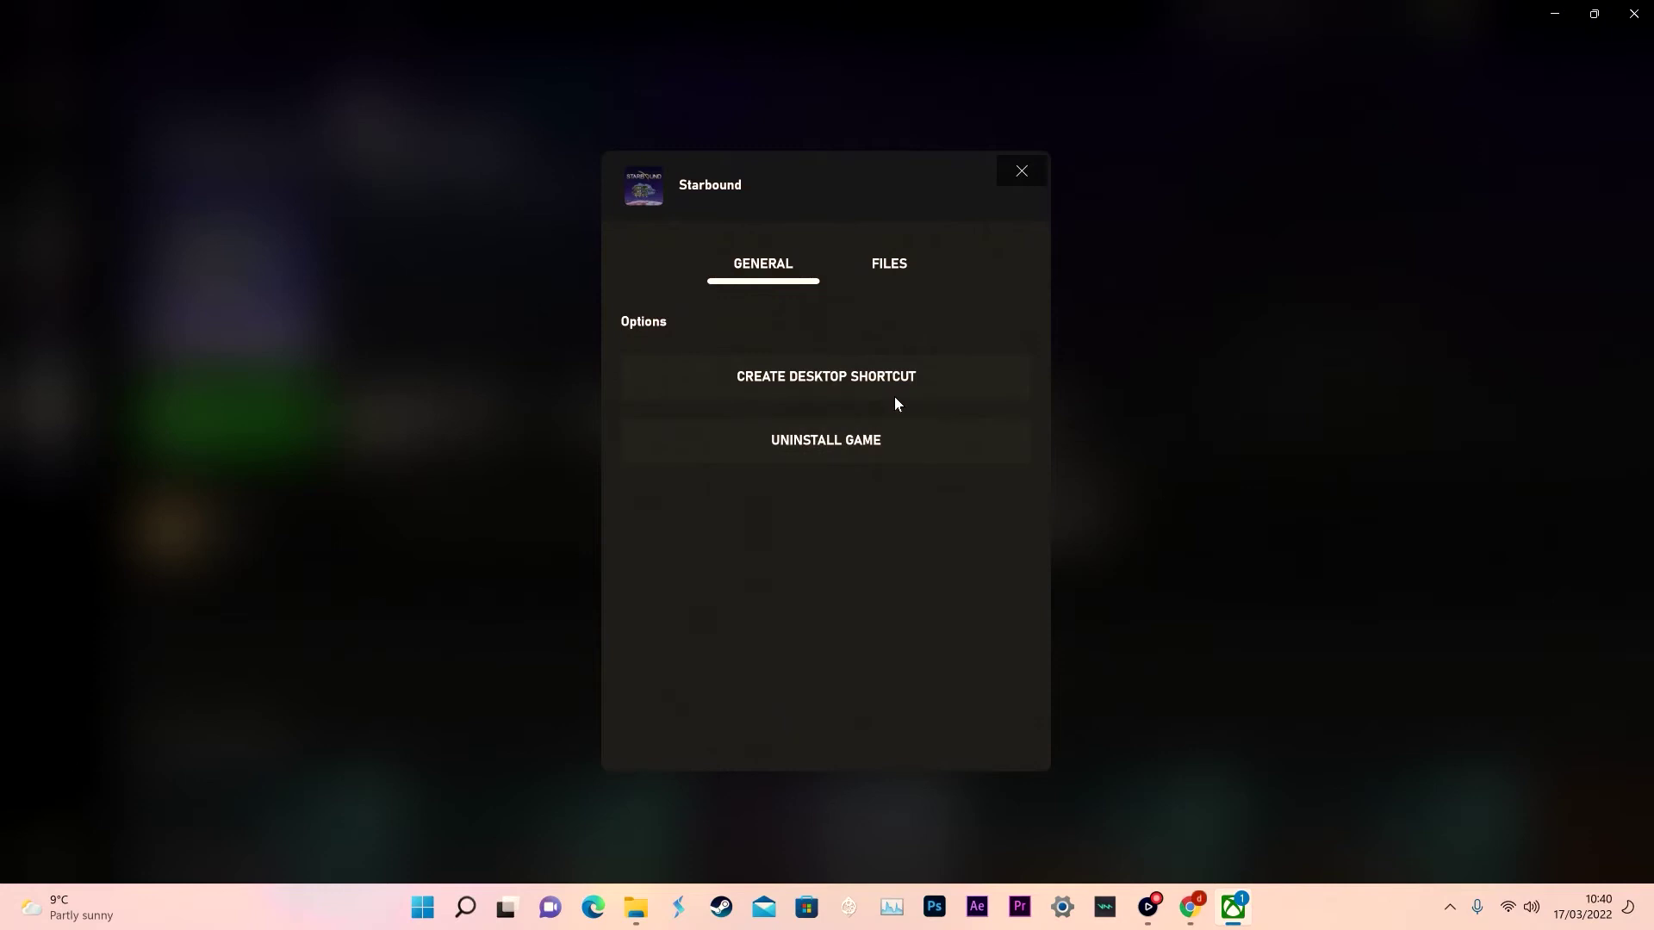
click(896, 277)
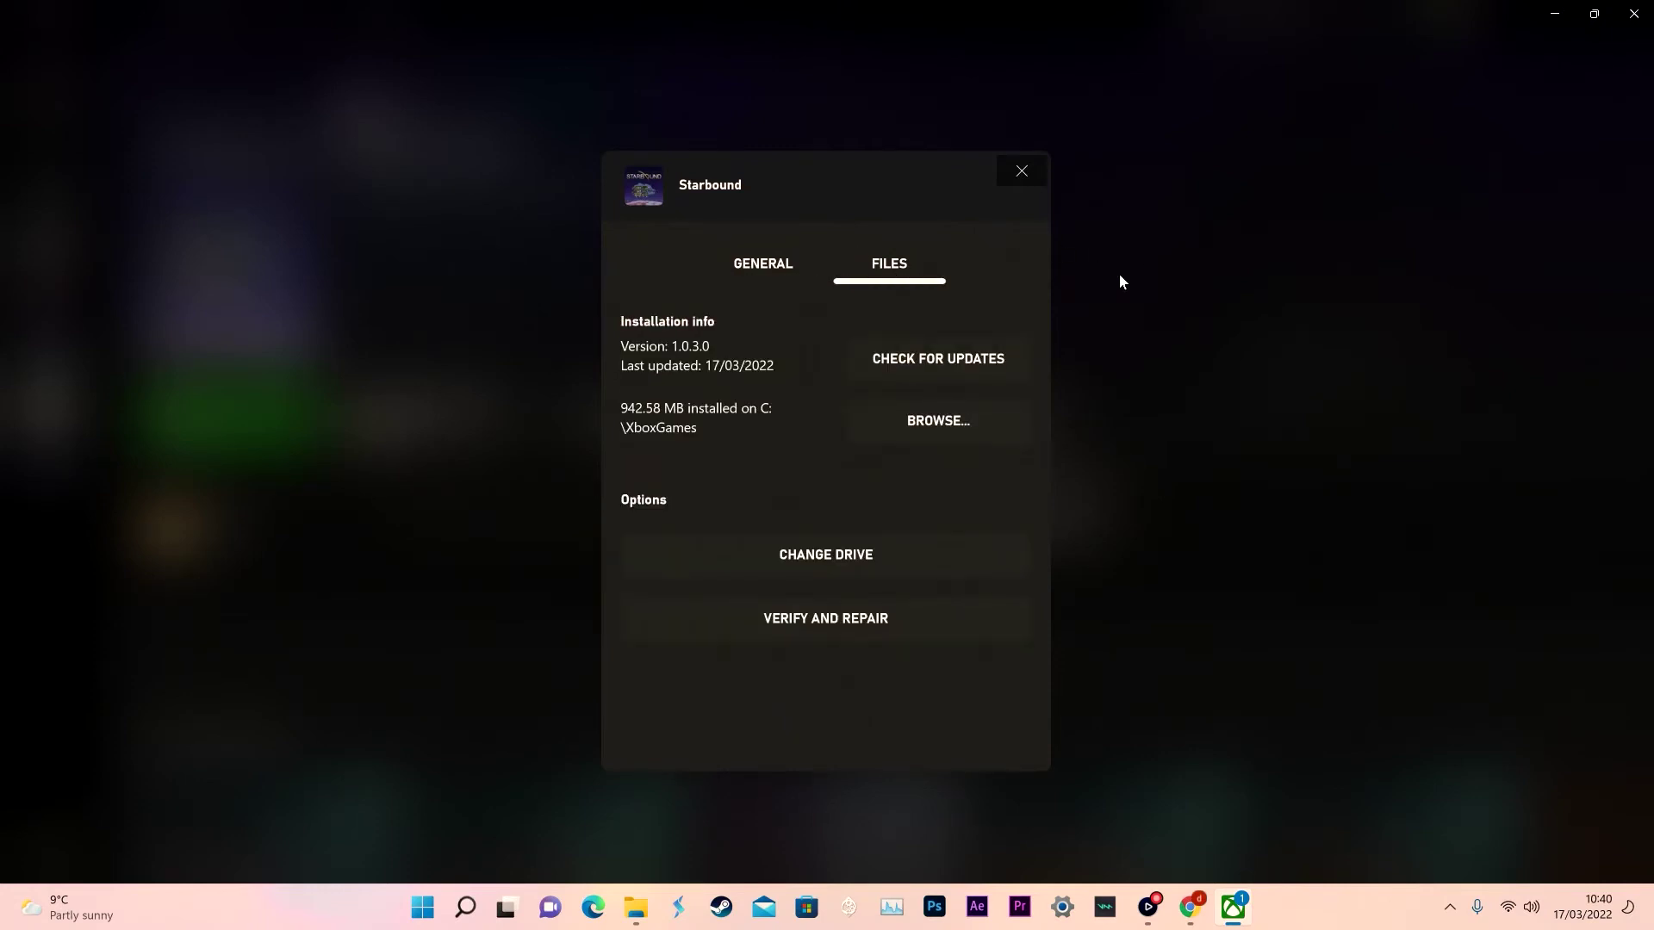
click(897, 437)
Browse to Starbound\Content\assets, showing user and packed.pak, then pick the StarBound window.
click(884, 408)
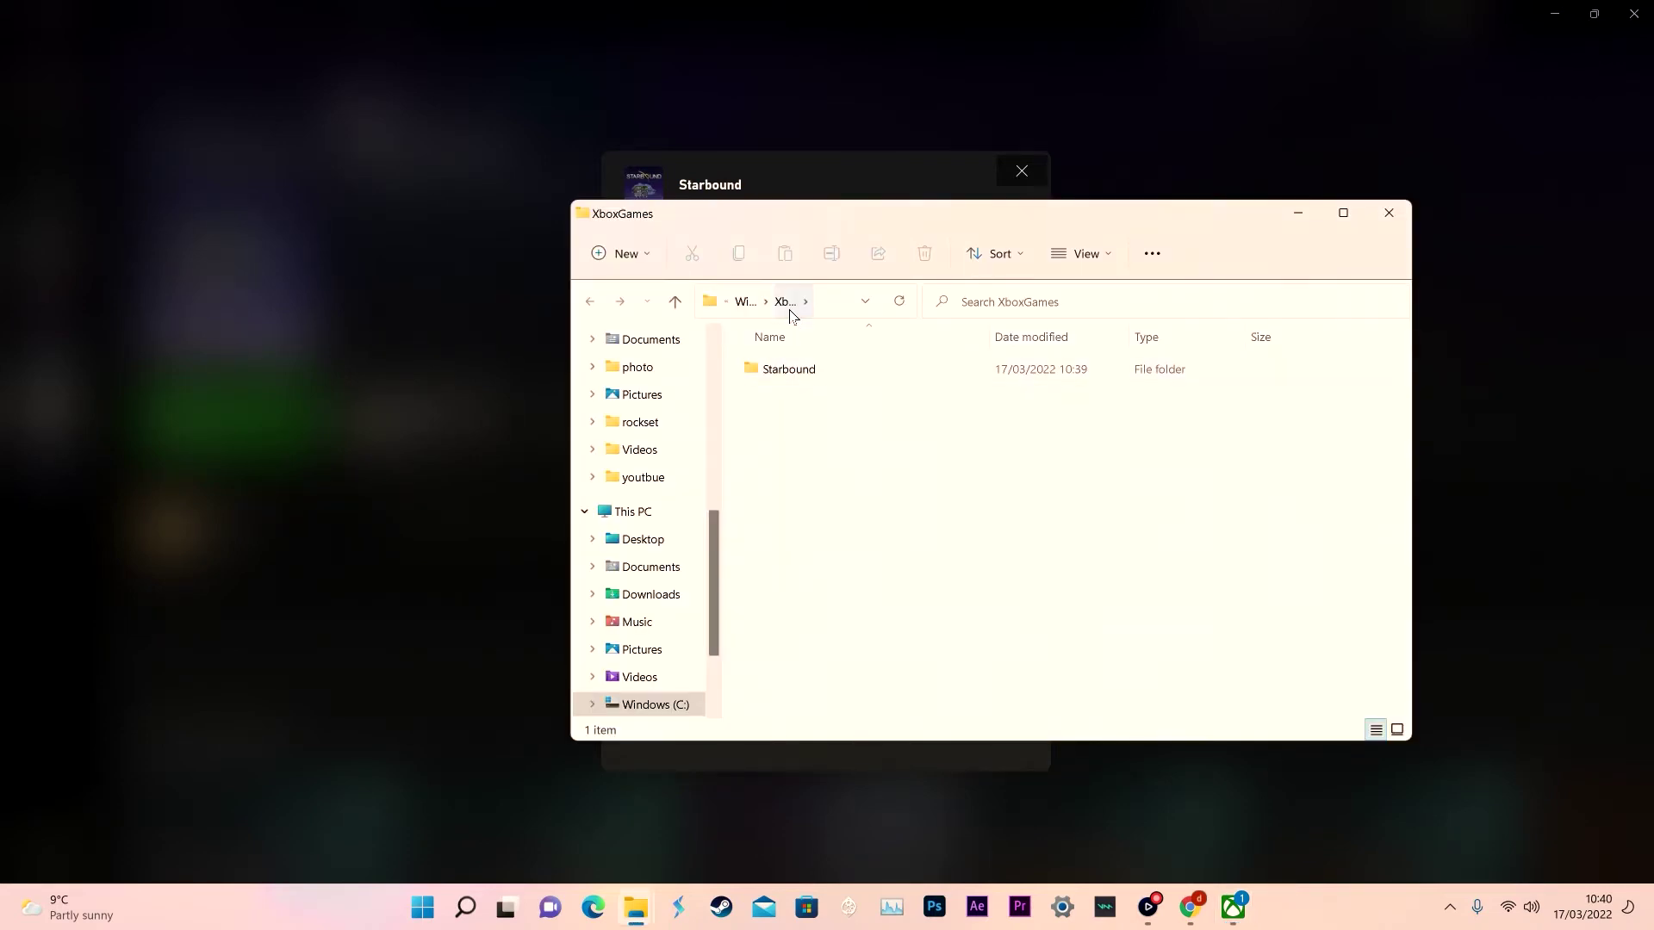
double_click(805, 370)
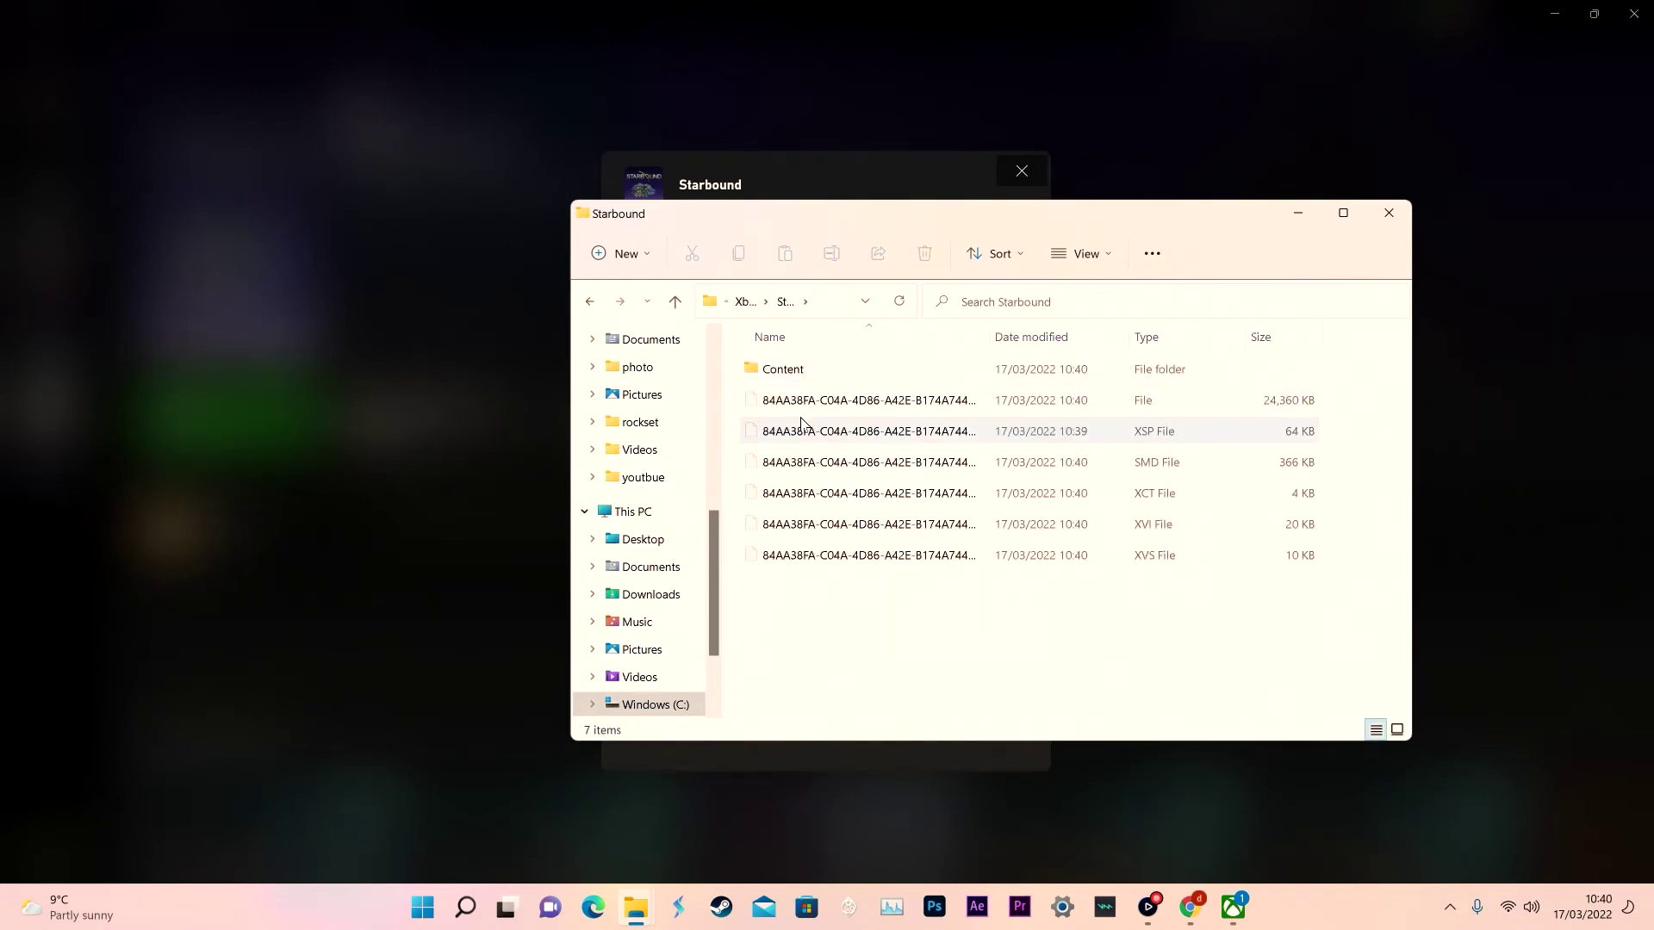
double_click(785, 369)
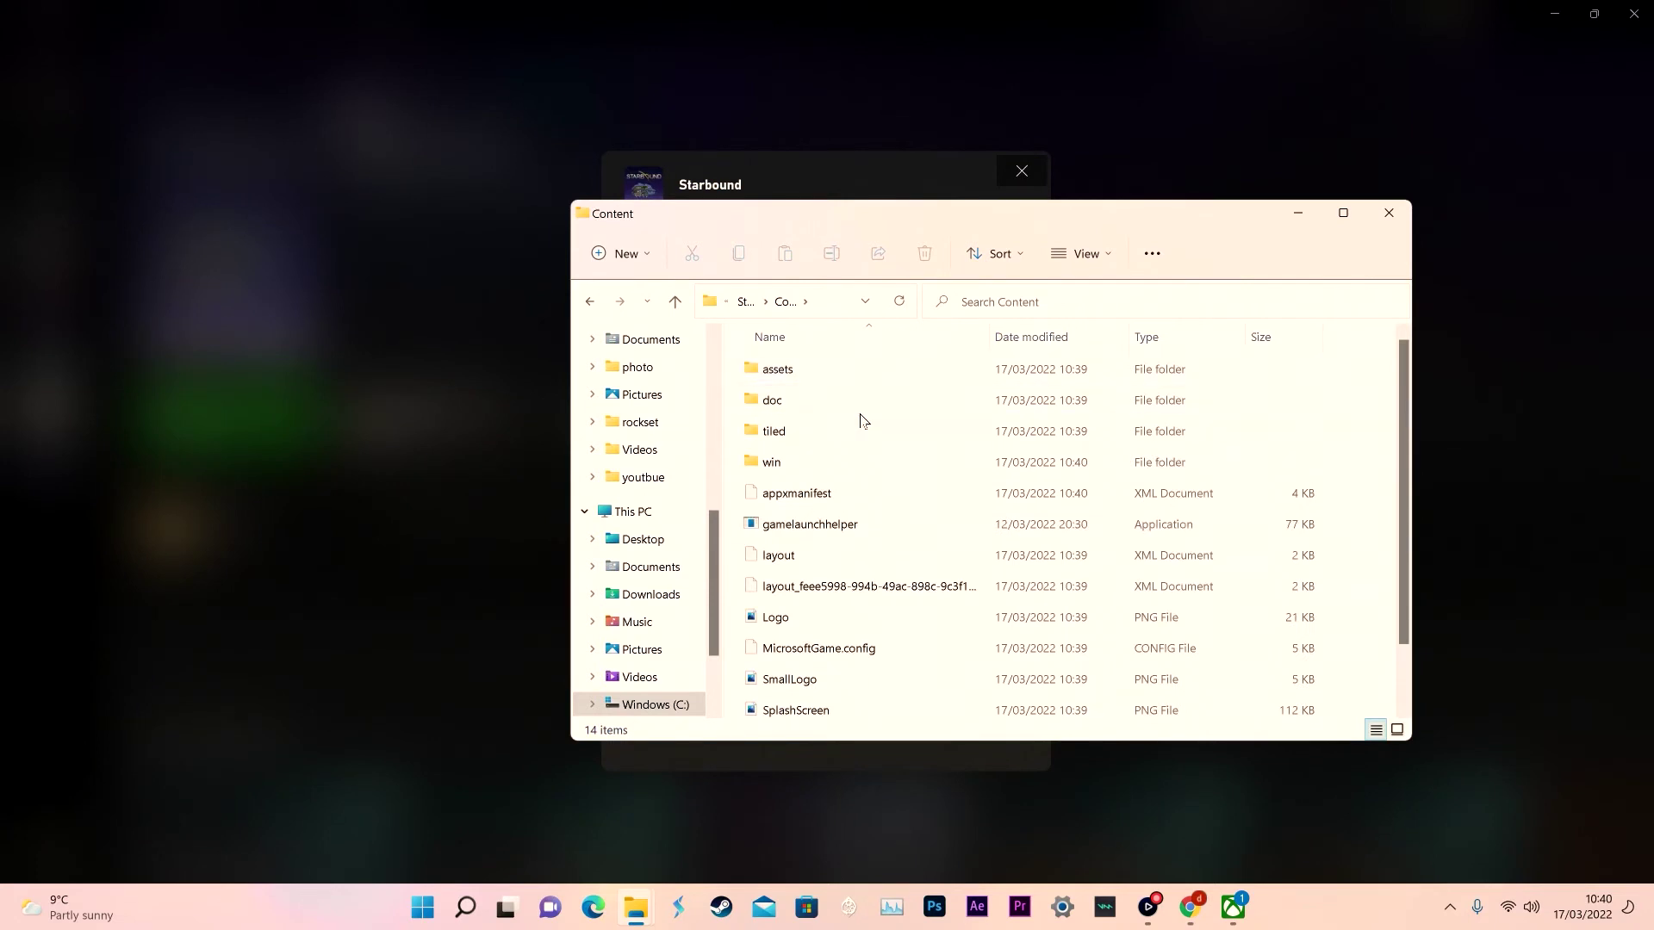
key(alt+Left)
double_click(785, 369)
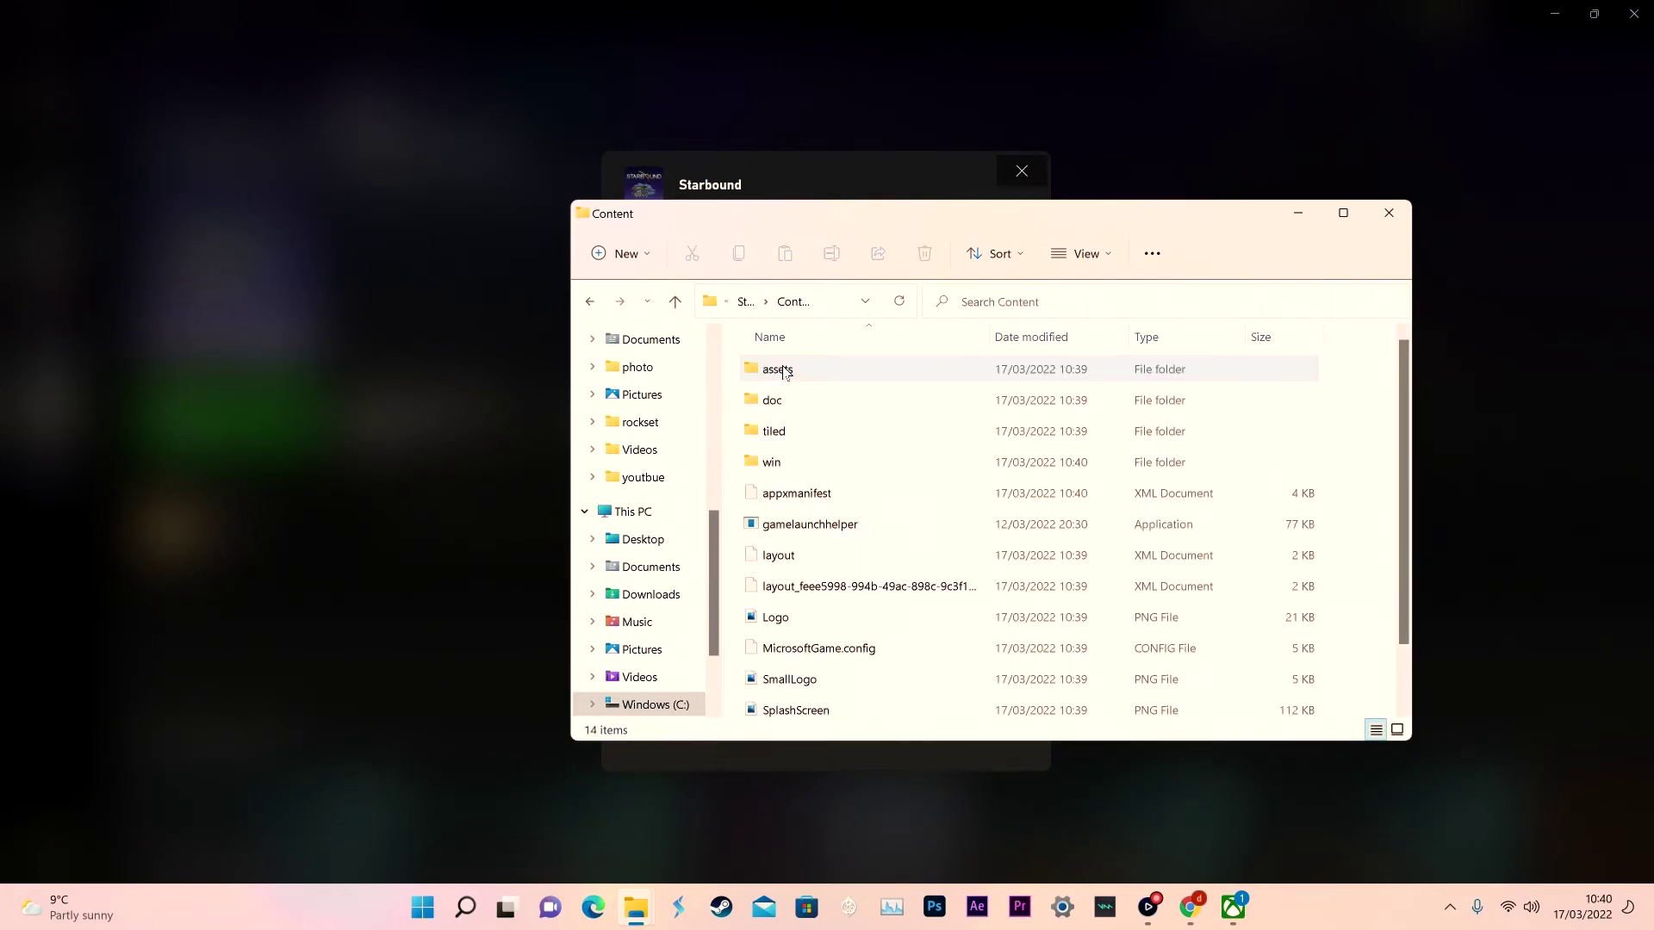
scroll(835, 441, down, 2)
scroll(835, 437, up, 2)
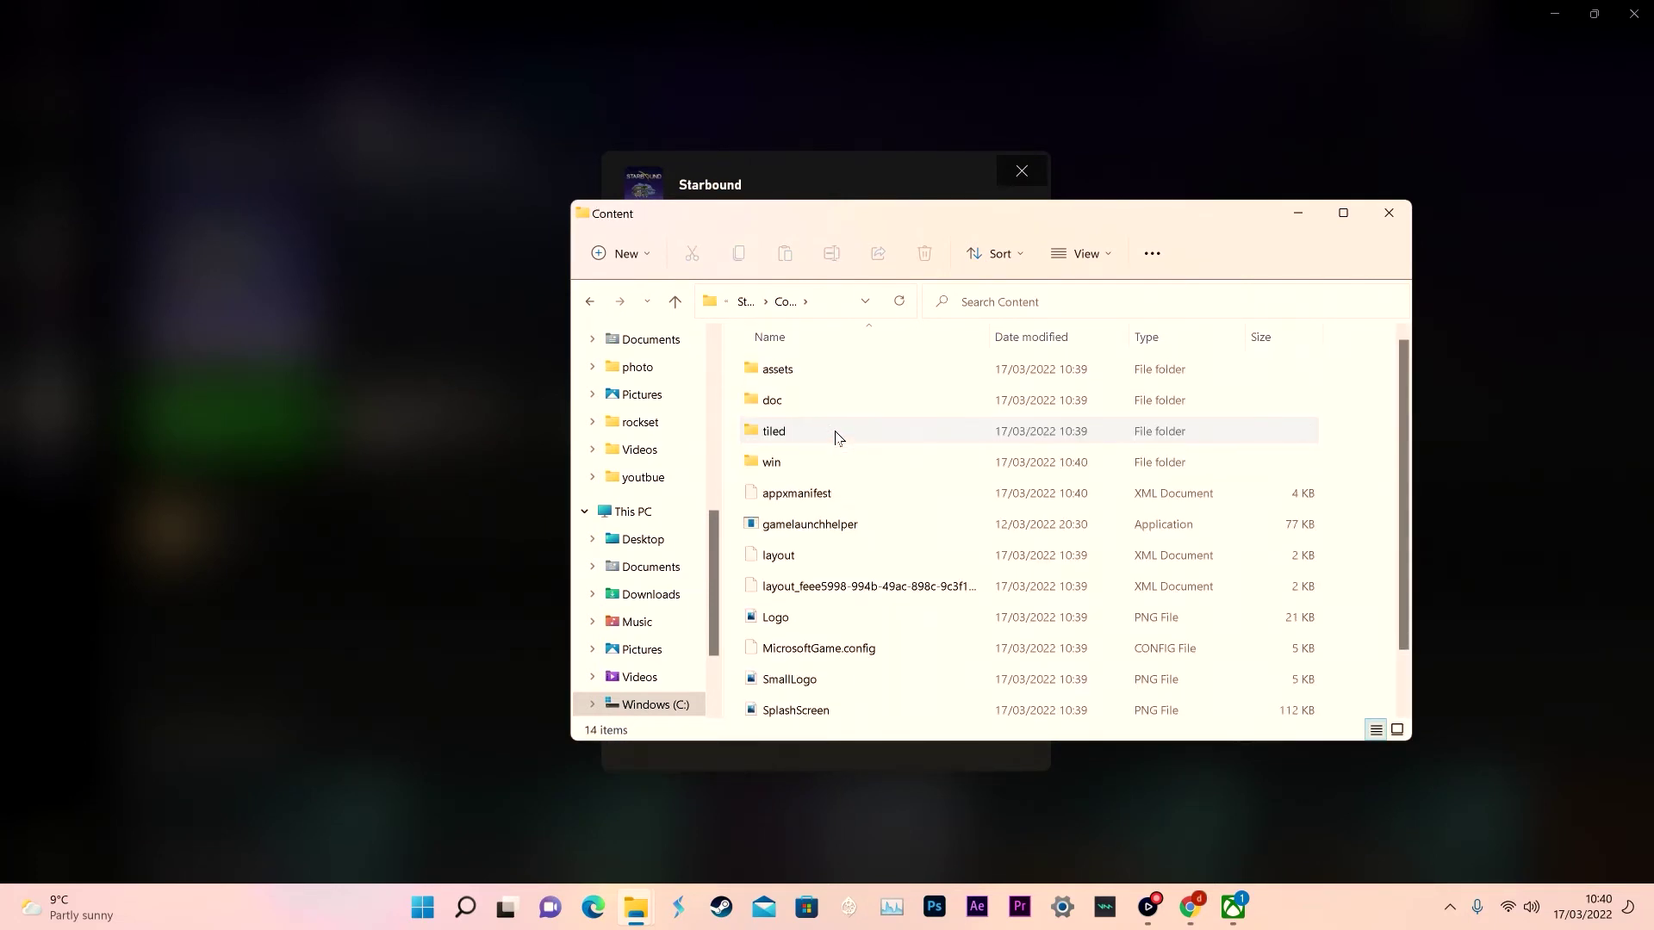
scroll(804, 379, down, 2)
scroll(805, 396, up, 2)
double_click(791, 370)
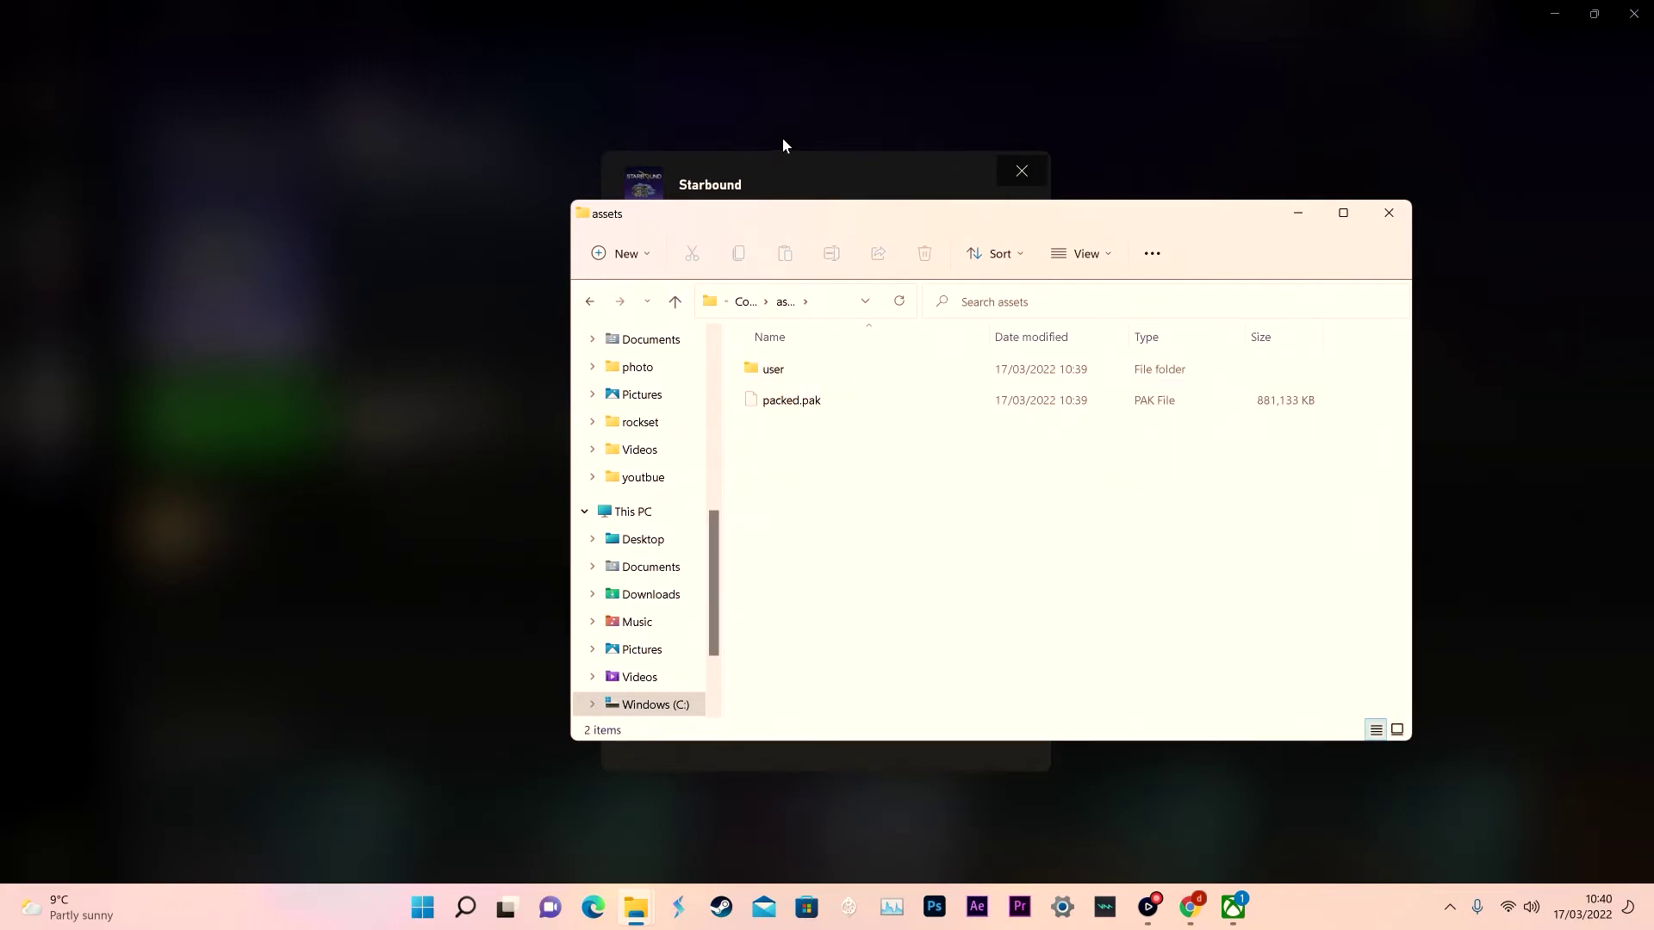
click(638, 902)
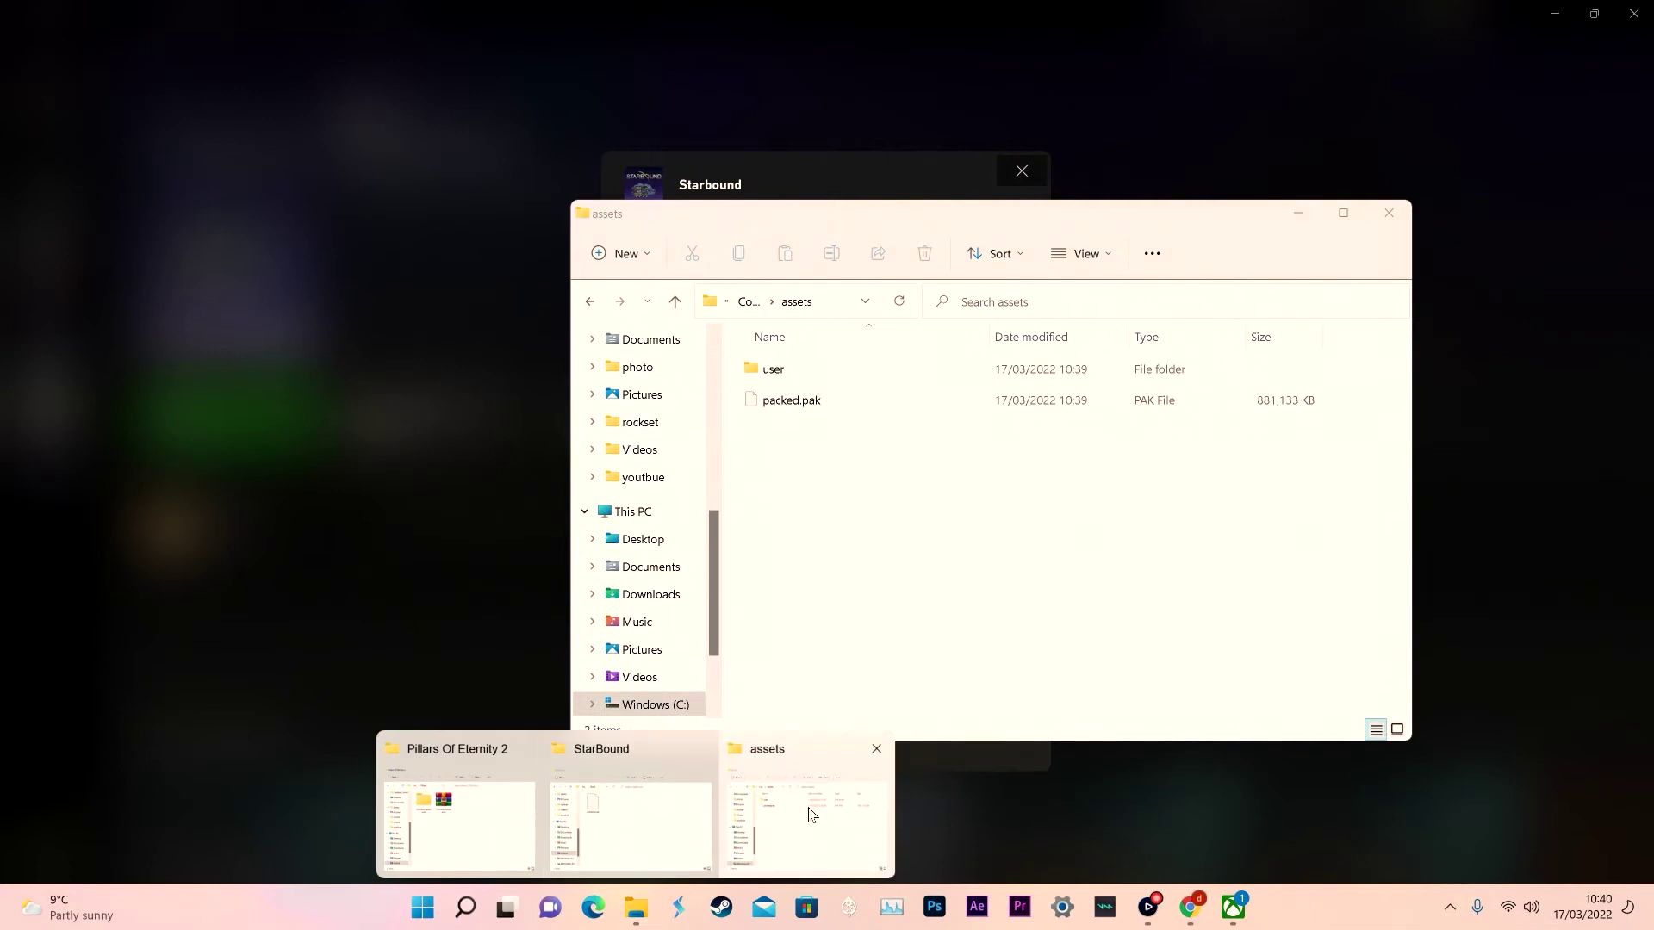
Position the StarBound window, drag contents.pak toward the assets folder, and close that window.
click(655, 807)
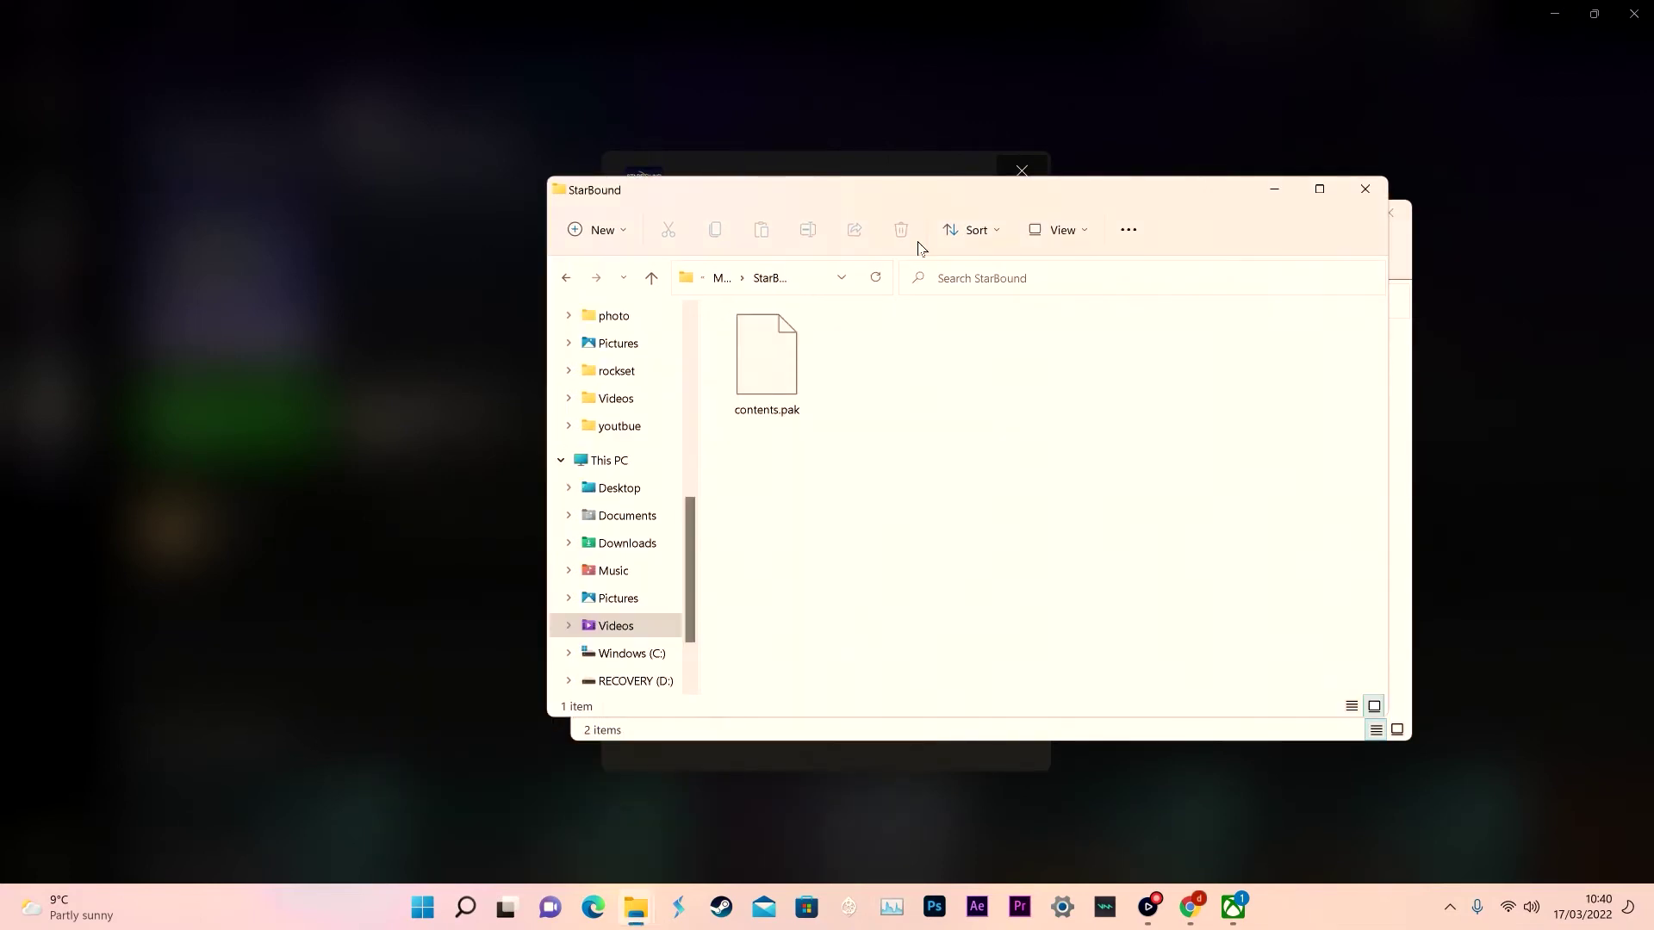
drag(834, 203, 1223, 129)
drag(1154, 292, 762, 503)
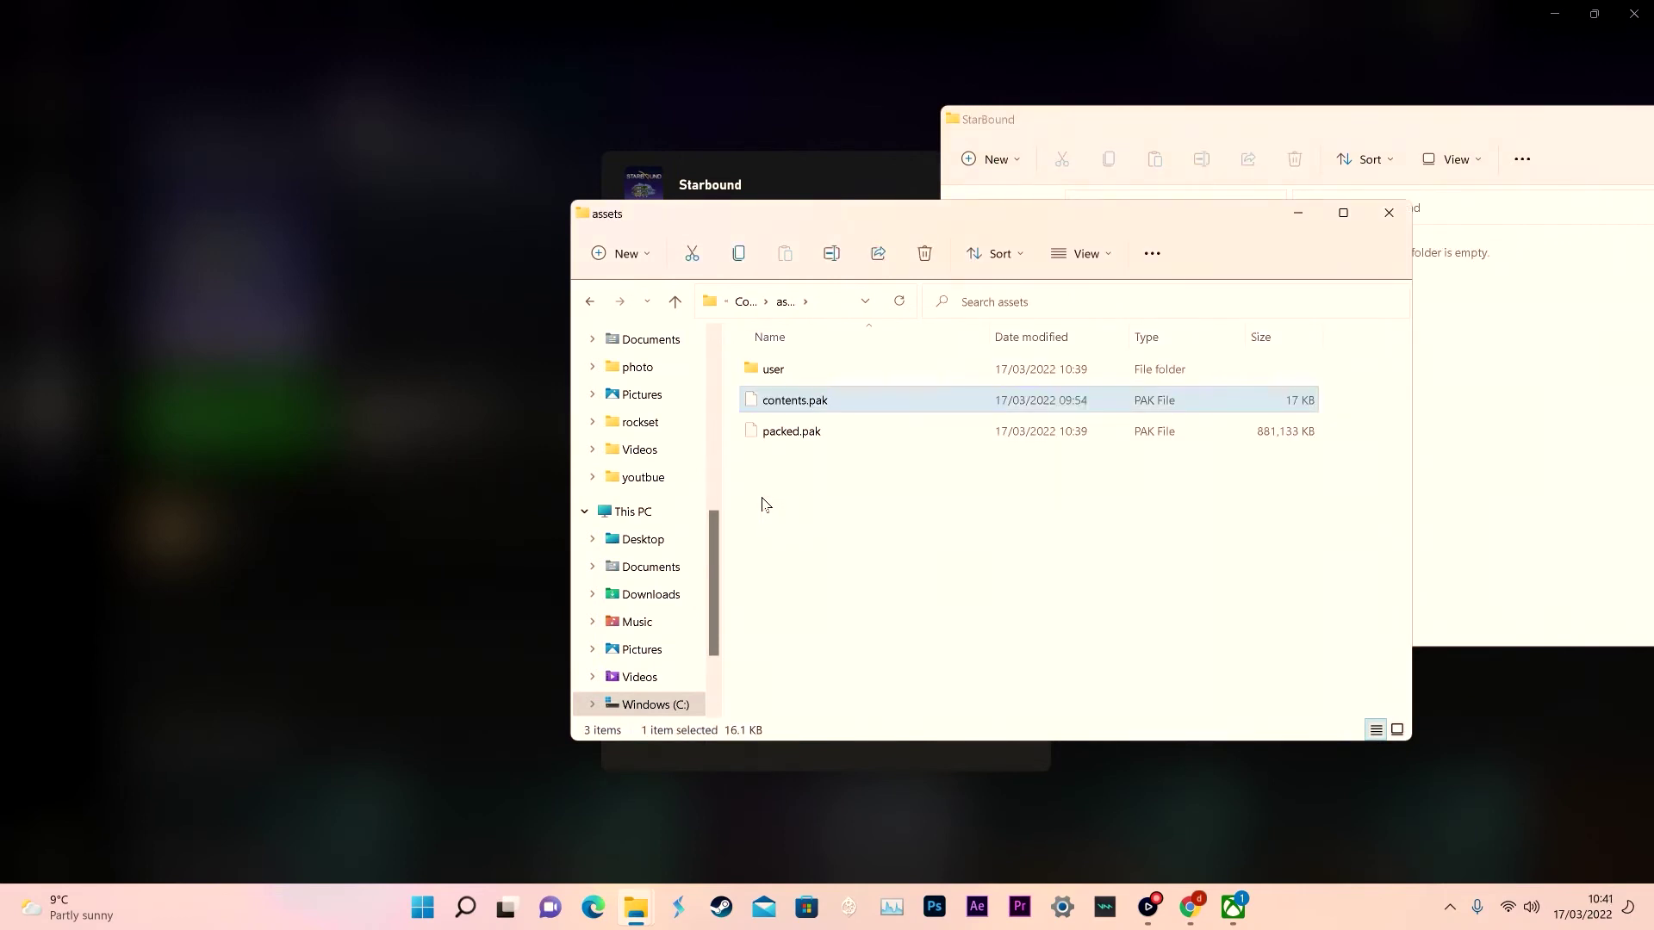
click(1389, 213)
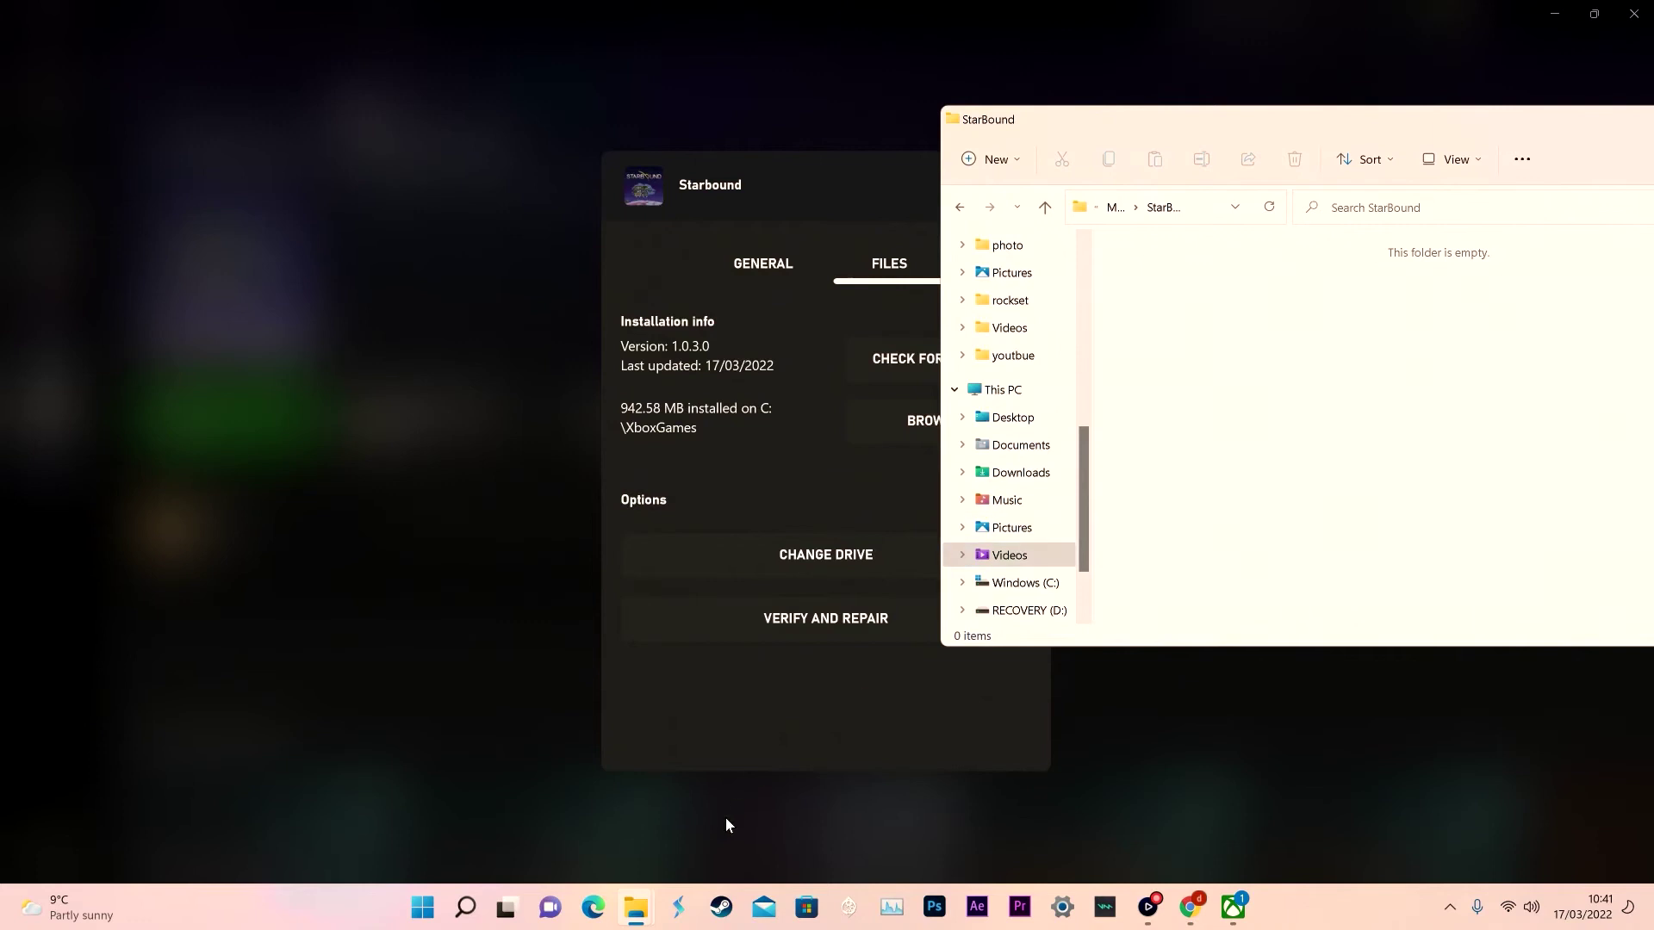
Browse again to Starbound\Content\assets and copy contents.pak.
mouse_move(642, 906)
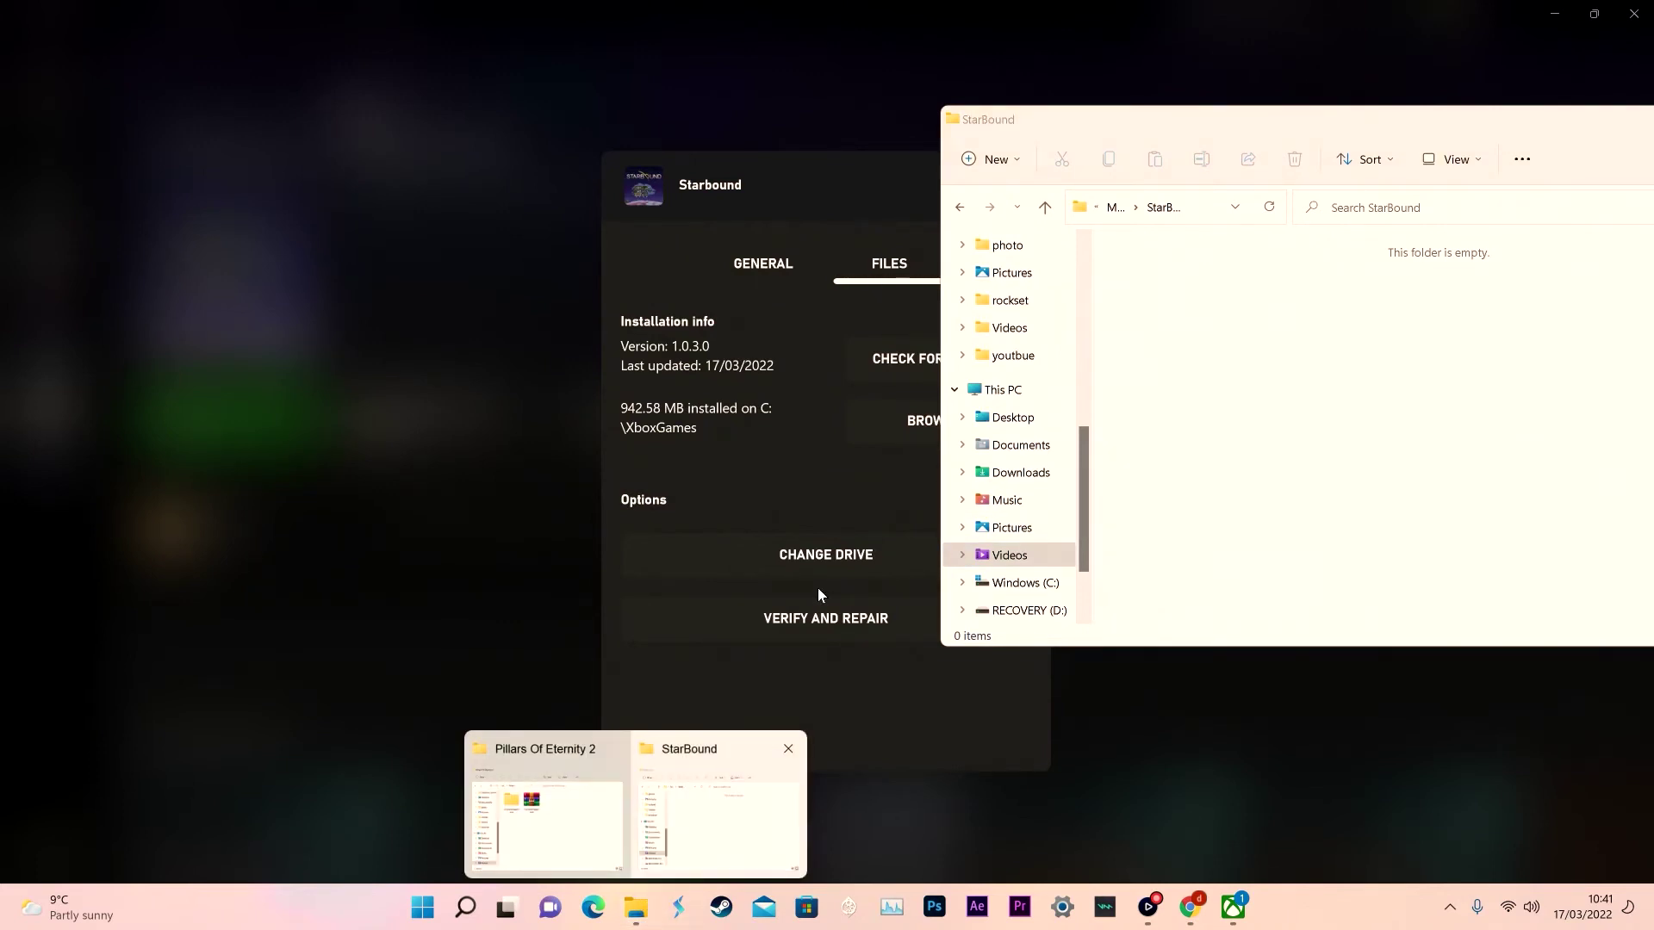
click(947, 421)
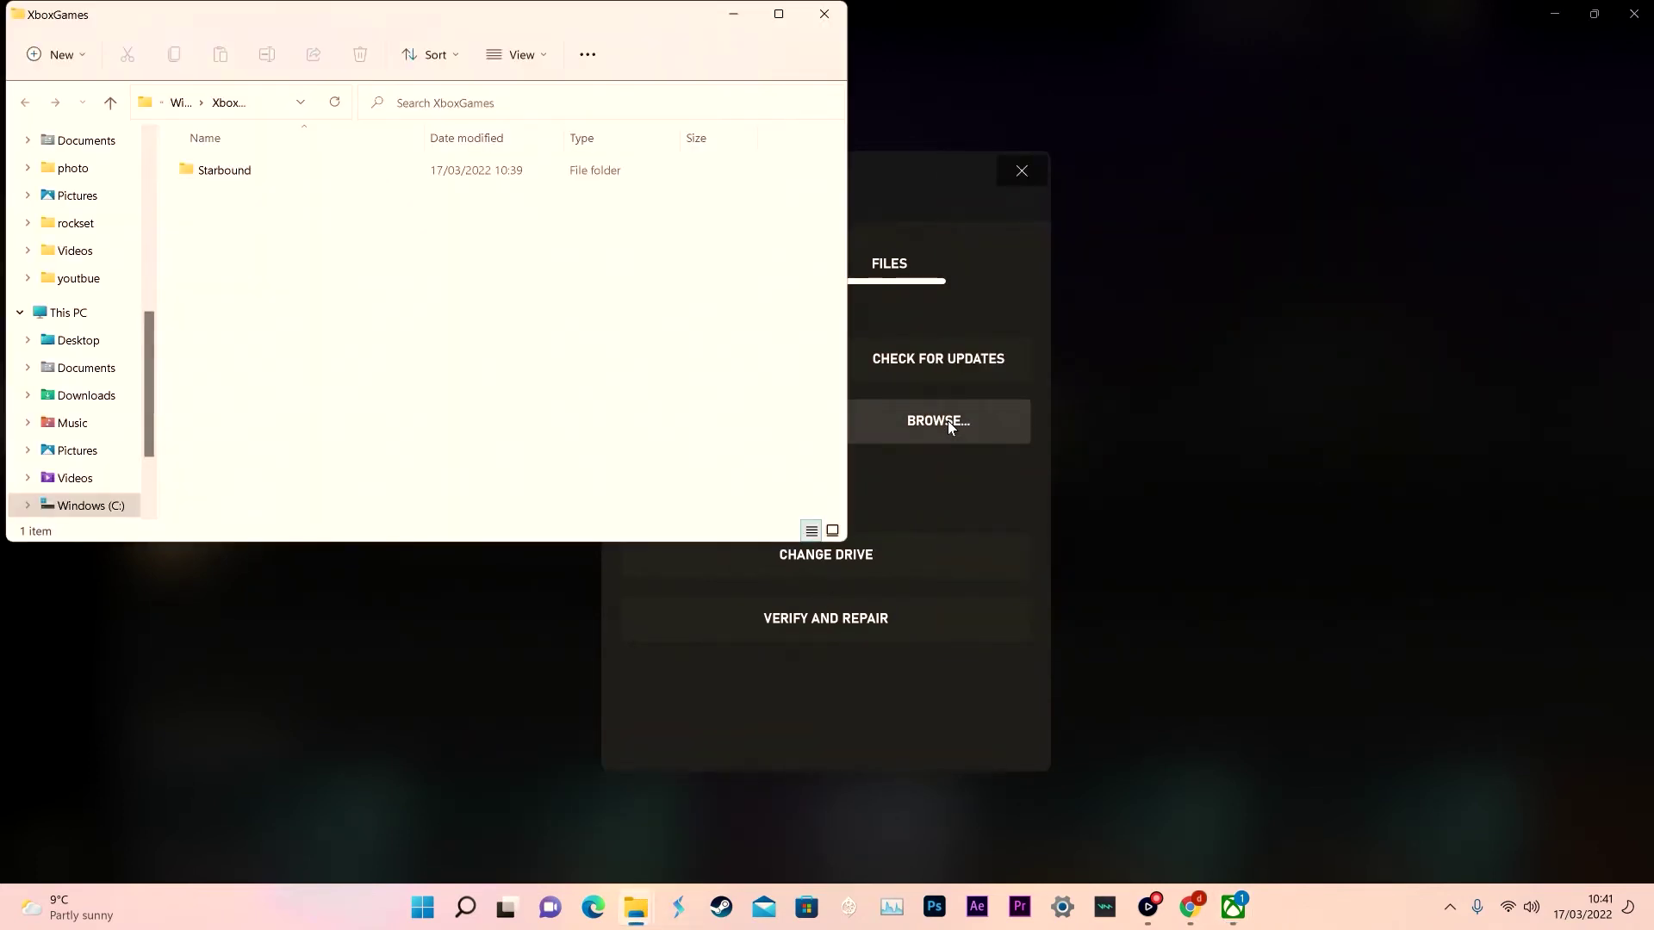
double_click(231, 170)
click(240, 170)
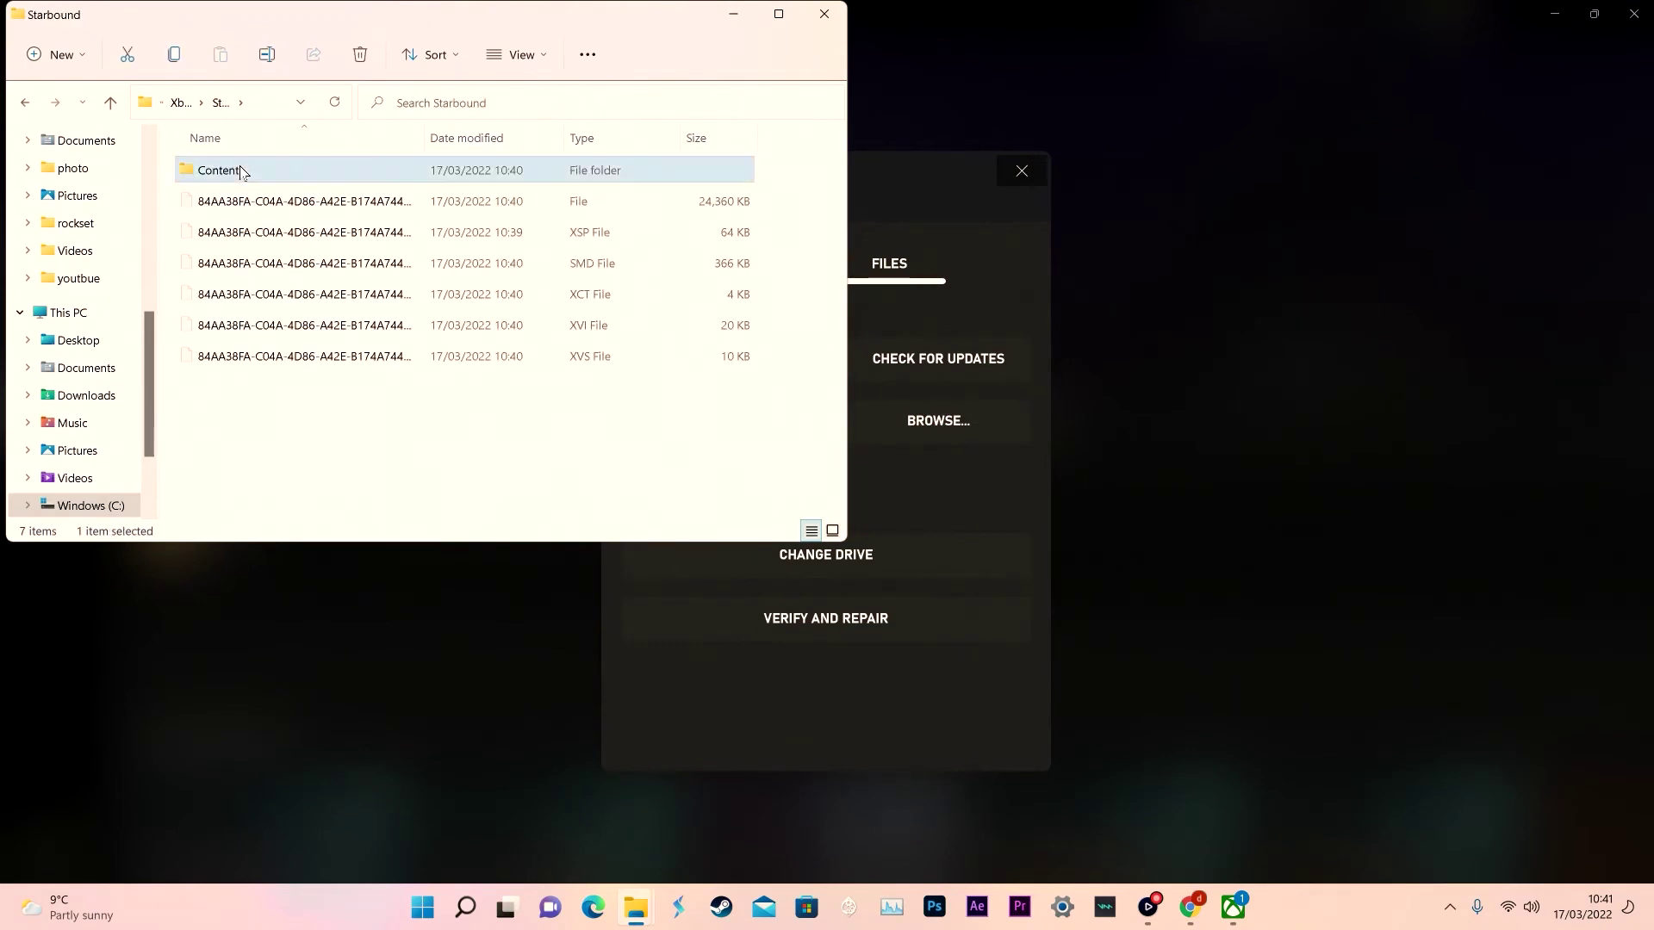
double_click(240, 171)
double_click(233, 177)
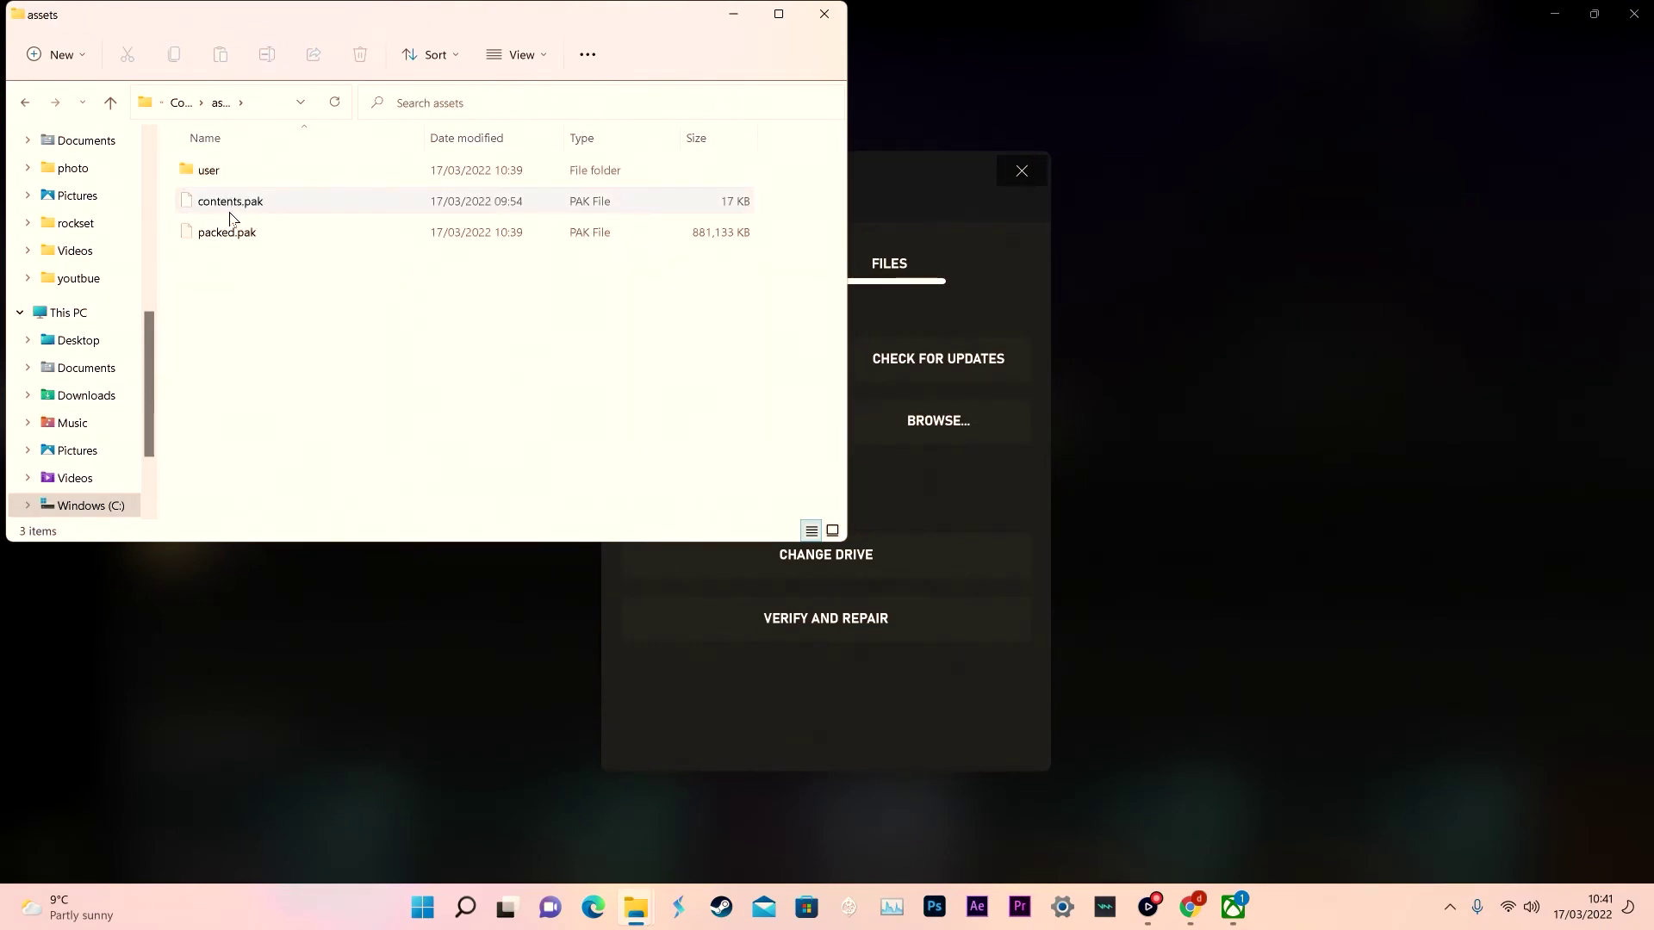
click(224, 207)
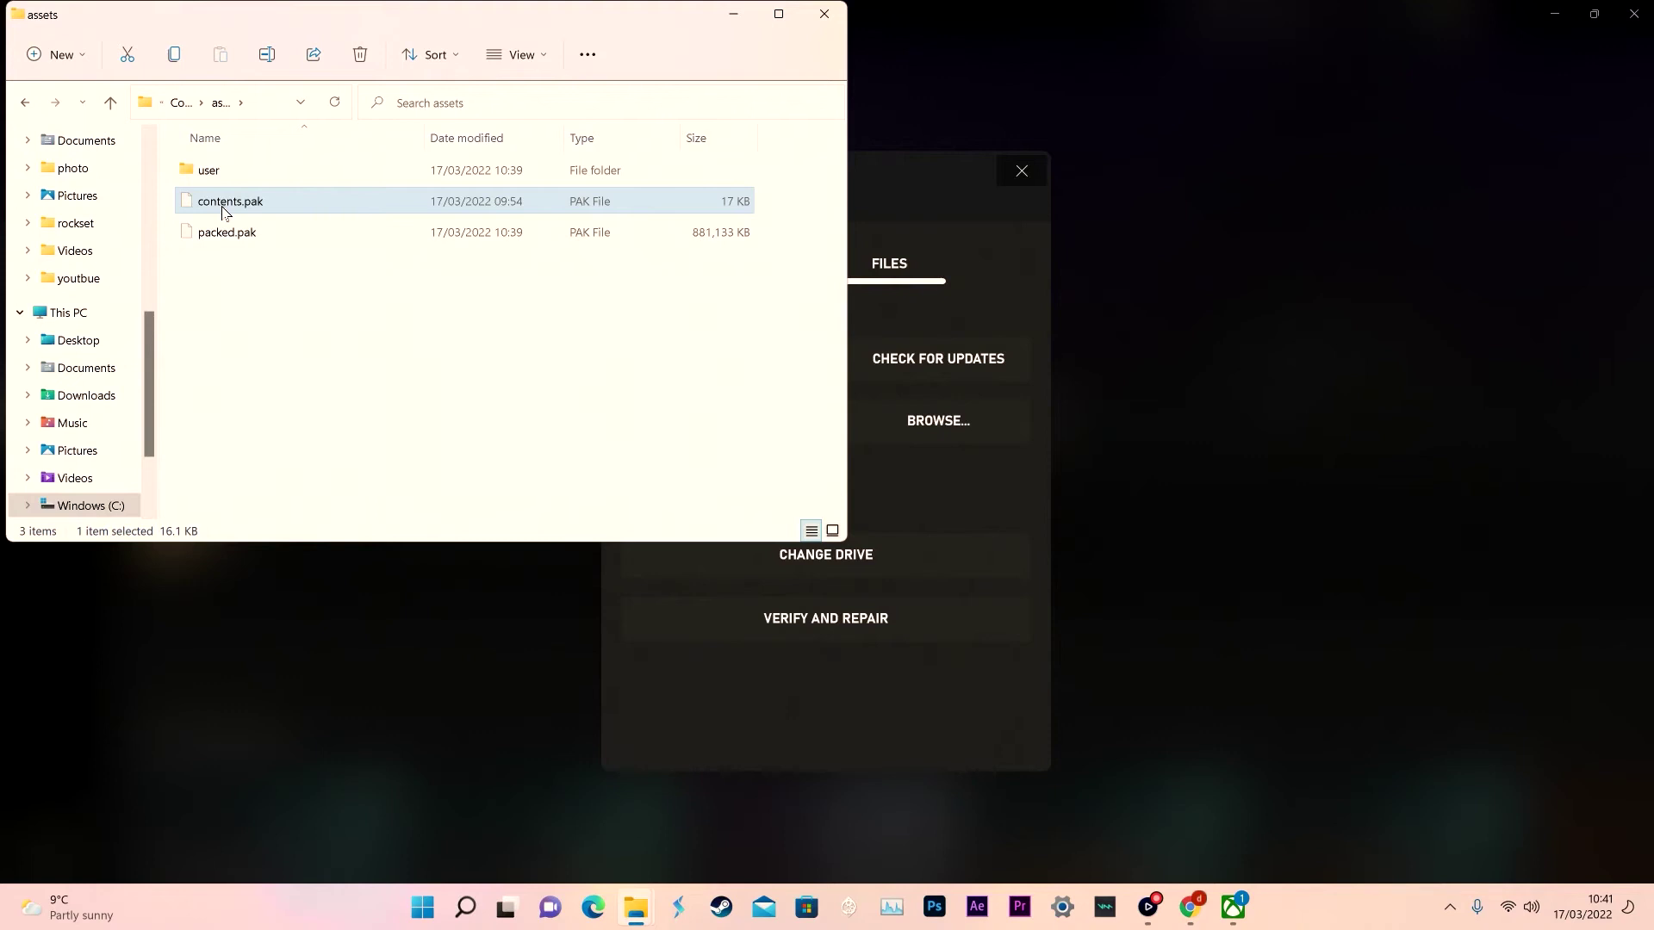
key(ctrl+c)
Paste contents.pak into the empty StarBound folder window.
click(637, 907)
click(637, 818)
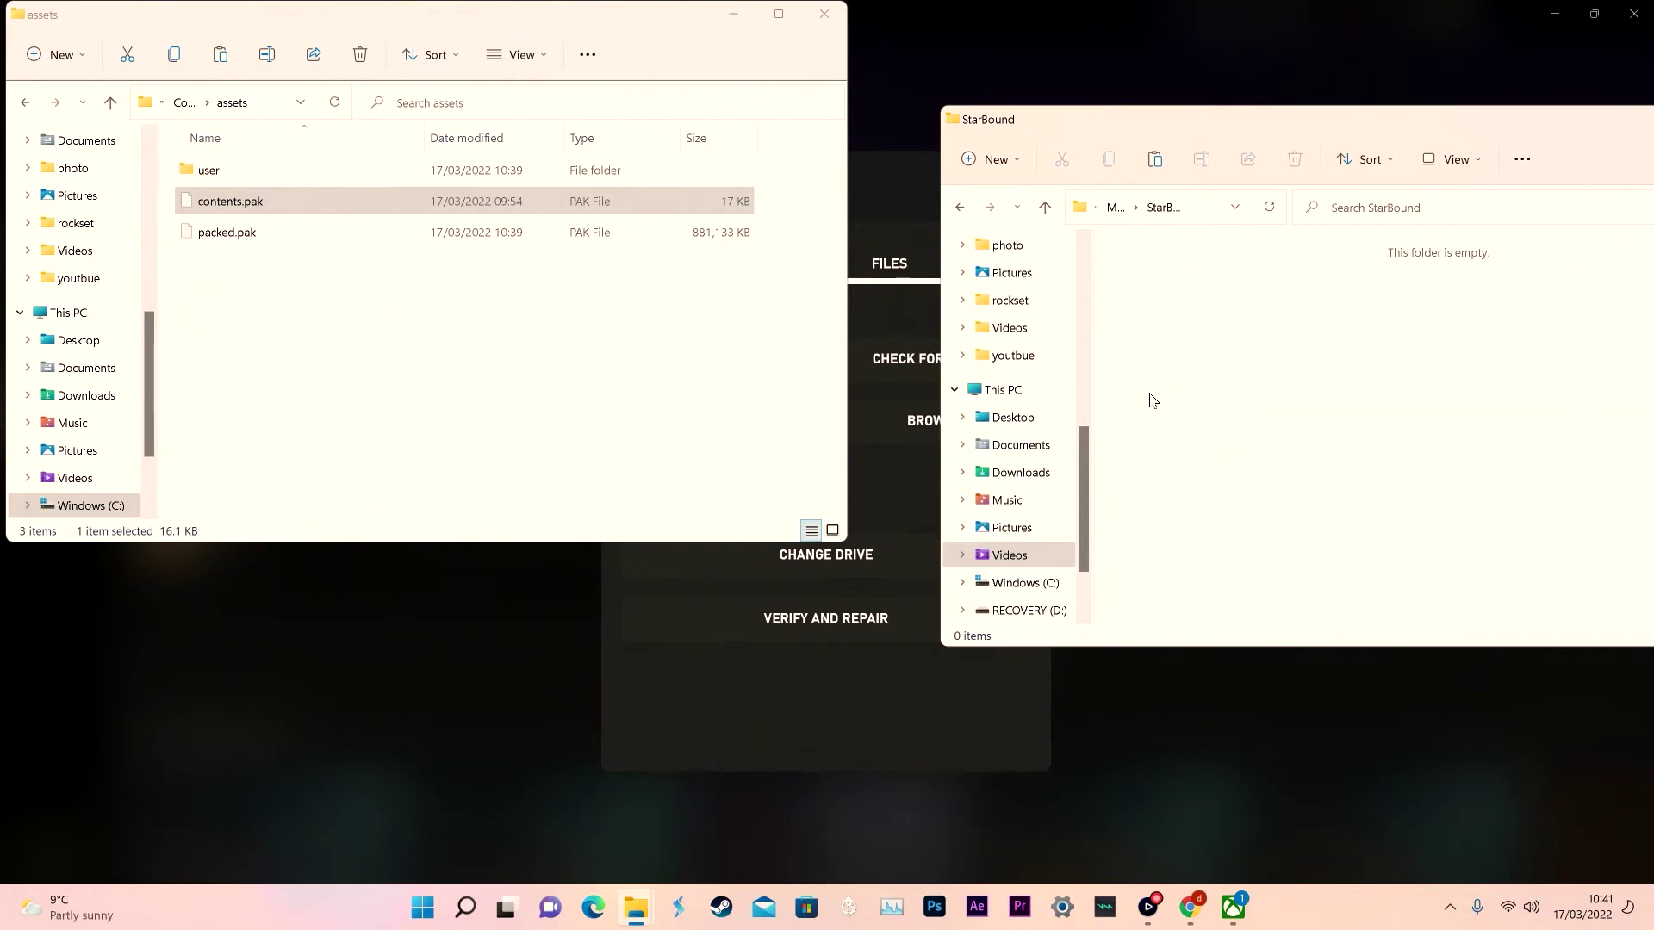
right_click(1181, 376)
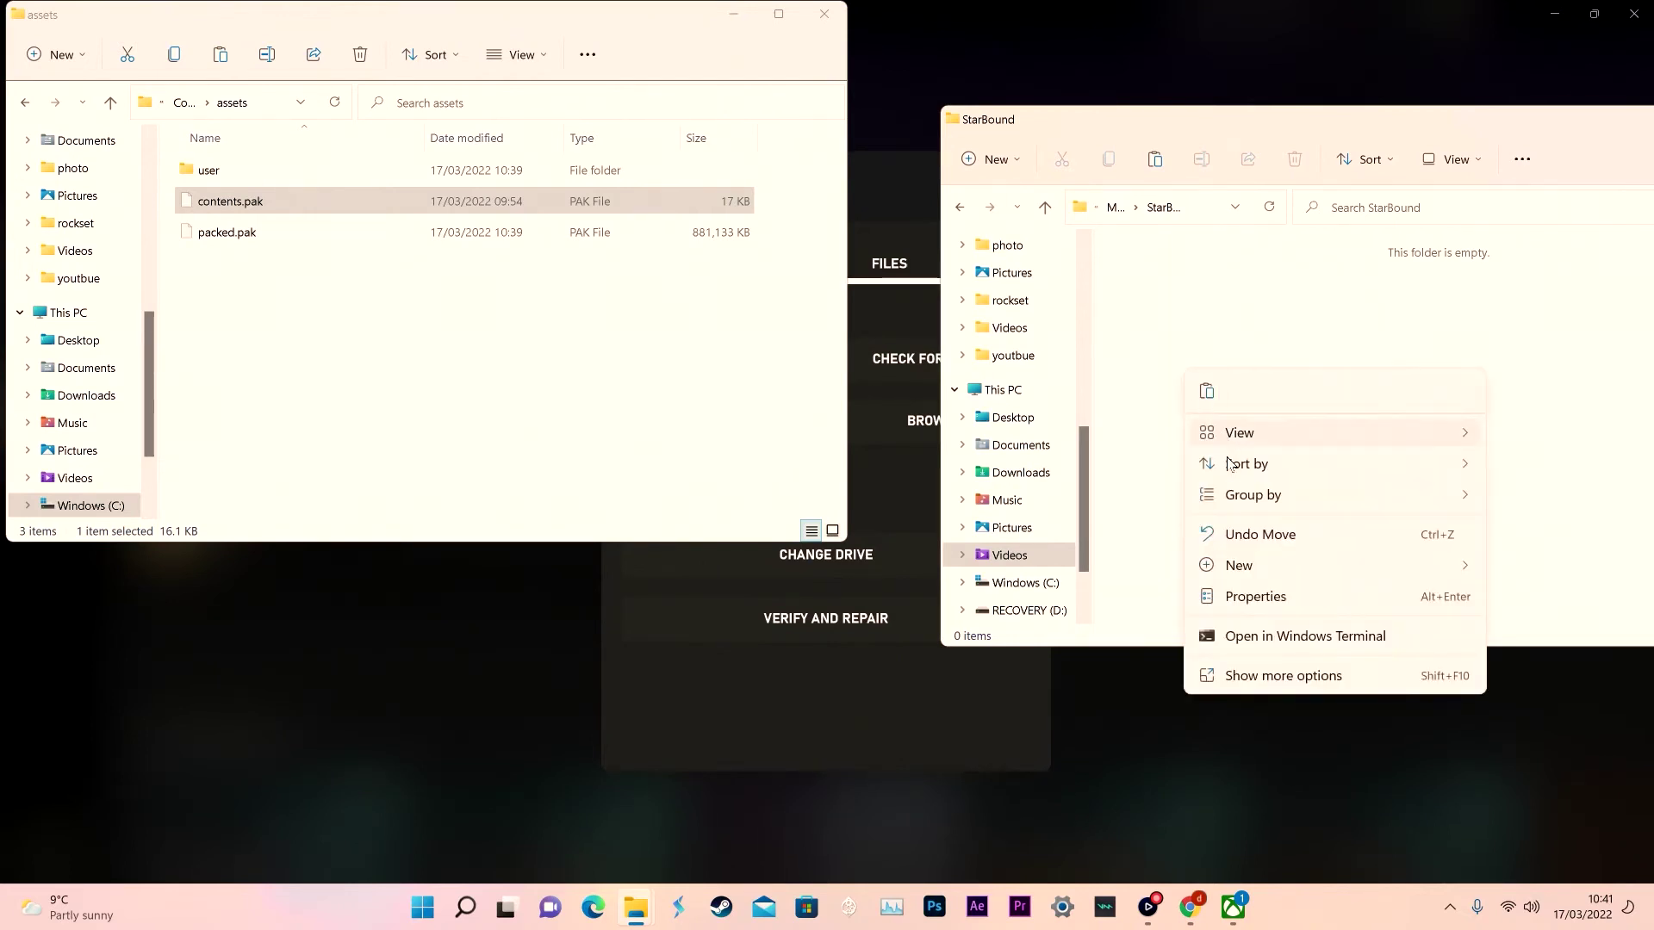
click(1207, 392)
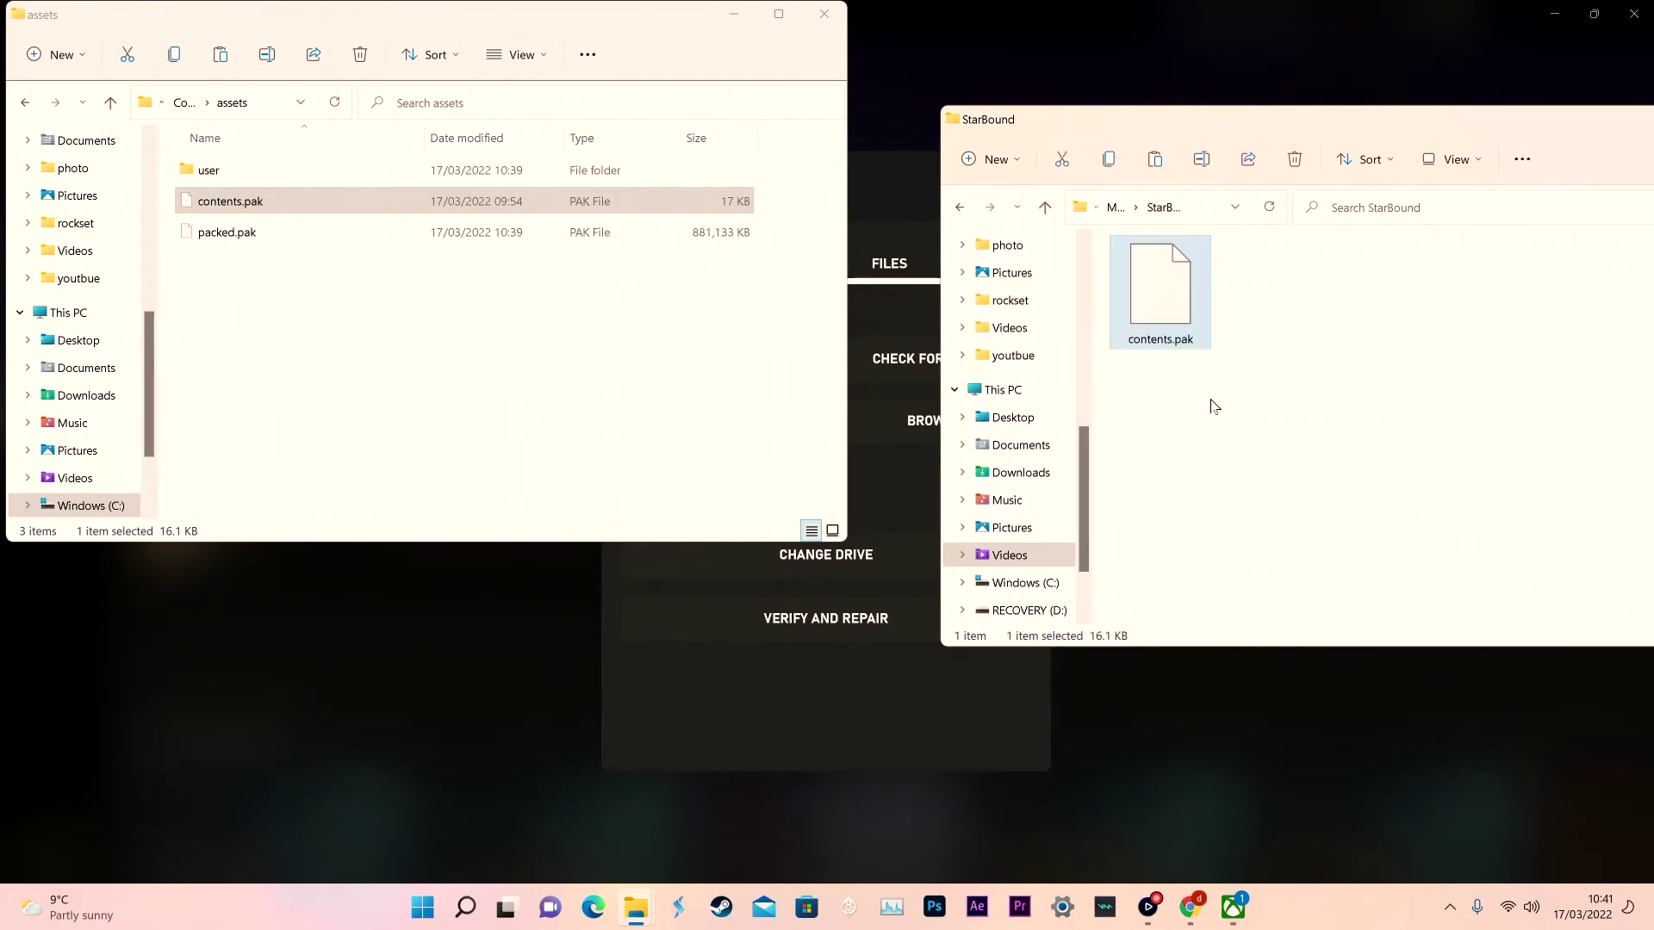
click(776, 701)
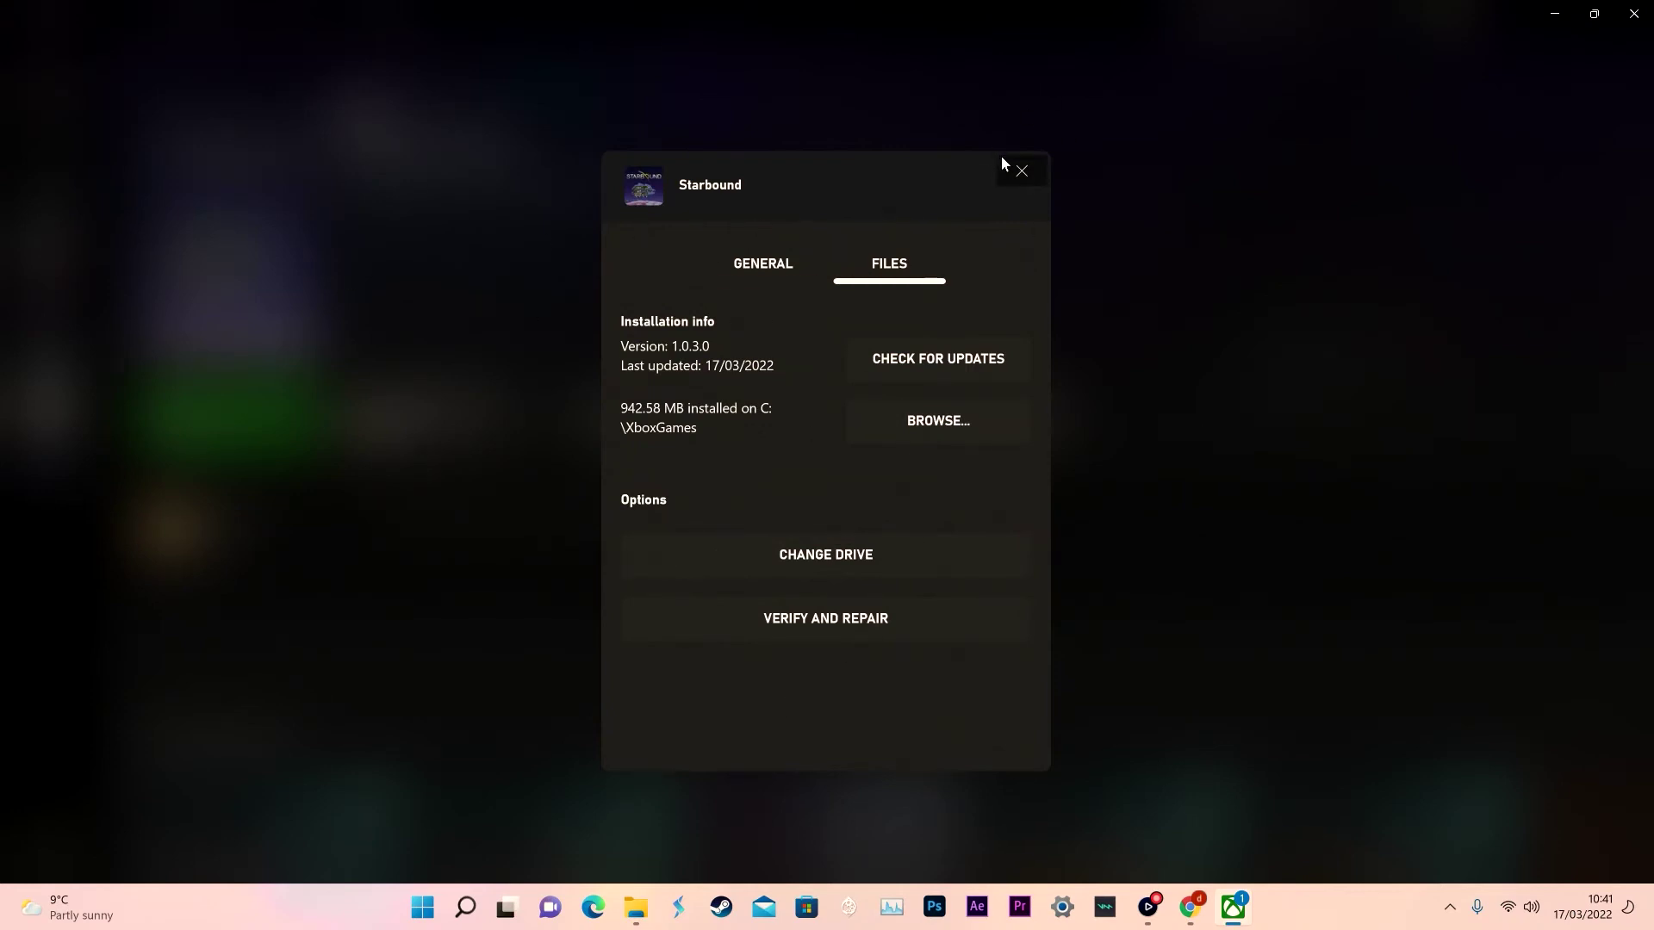
Close the Manage dialog and launch the Starbound game, not the server, to its title menu.
click(1024, 172)
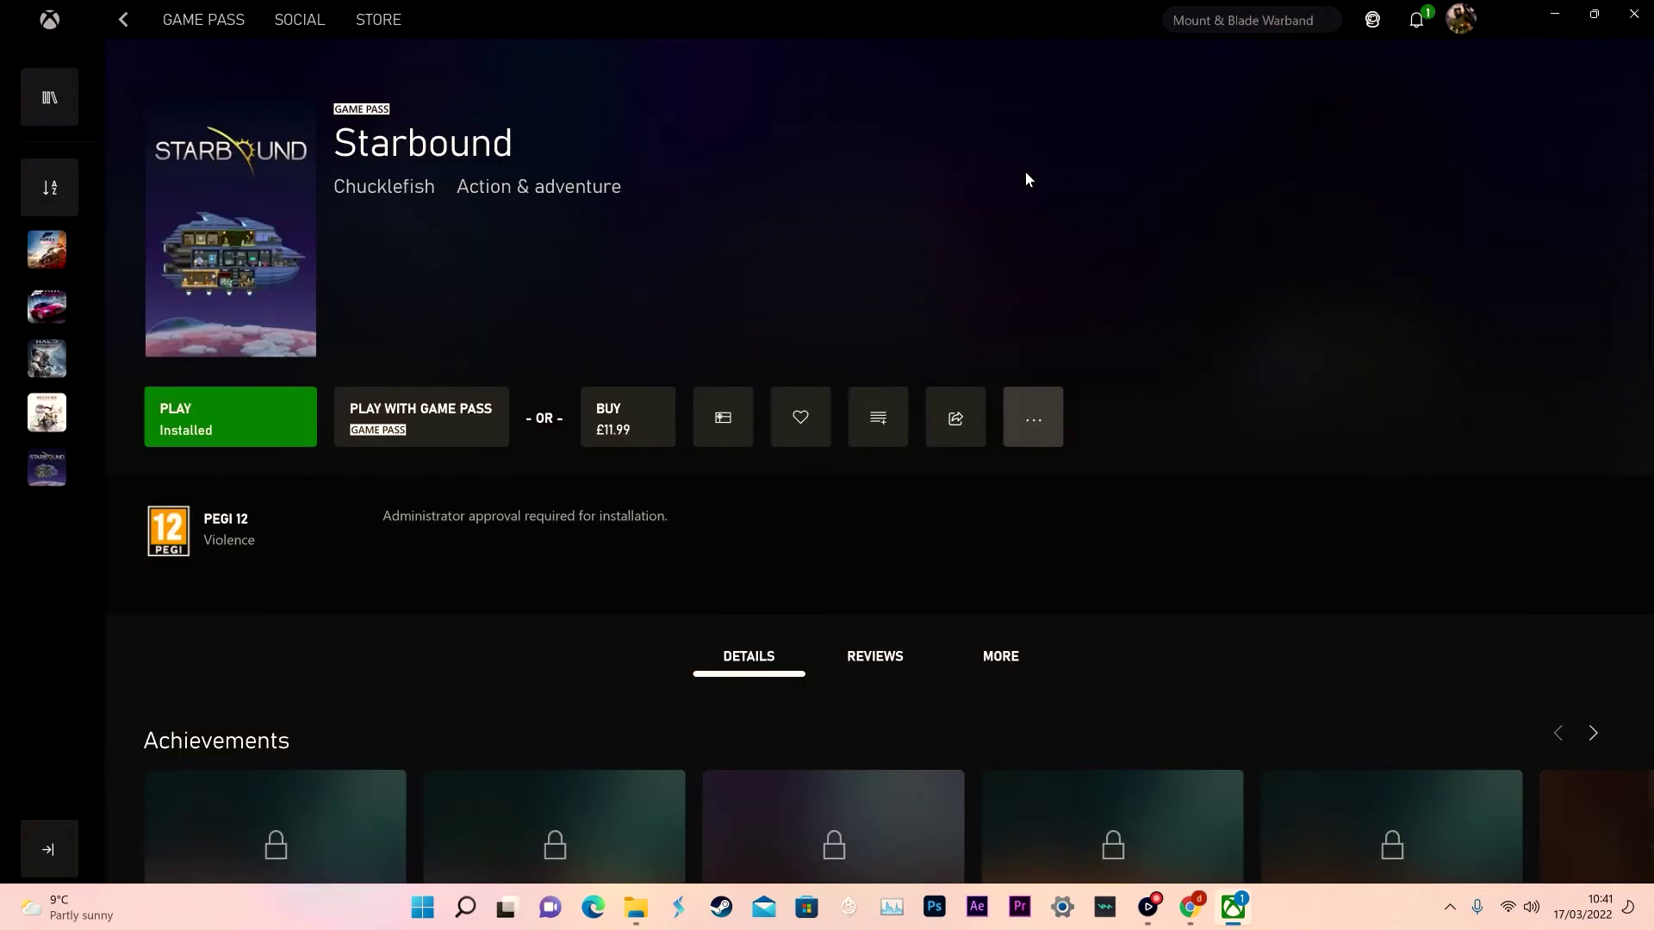
click(205, 436)
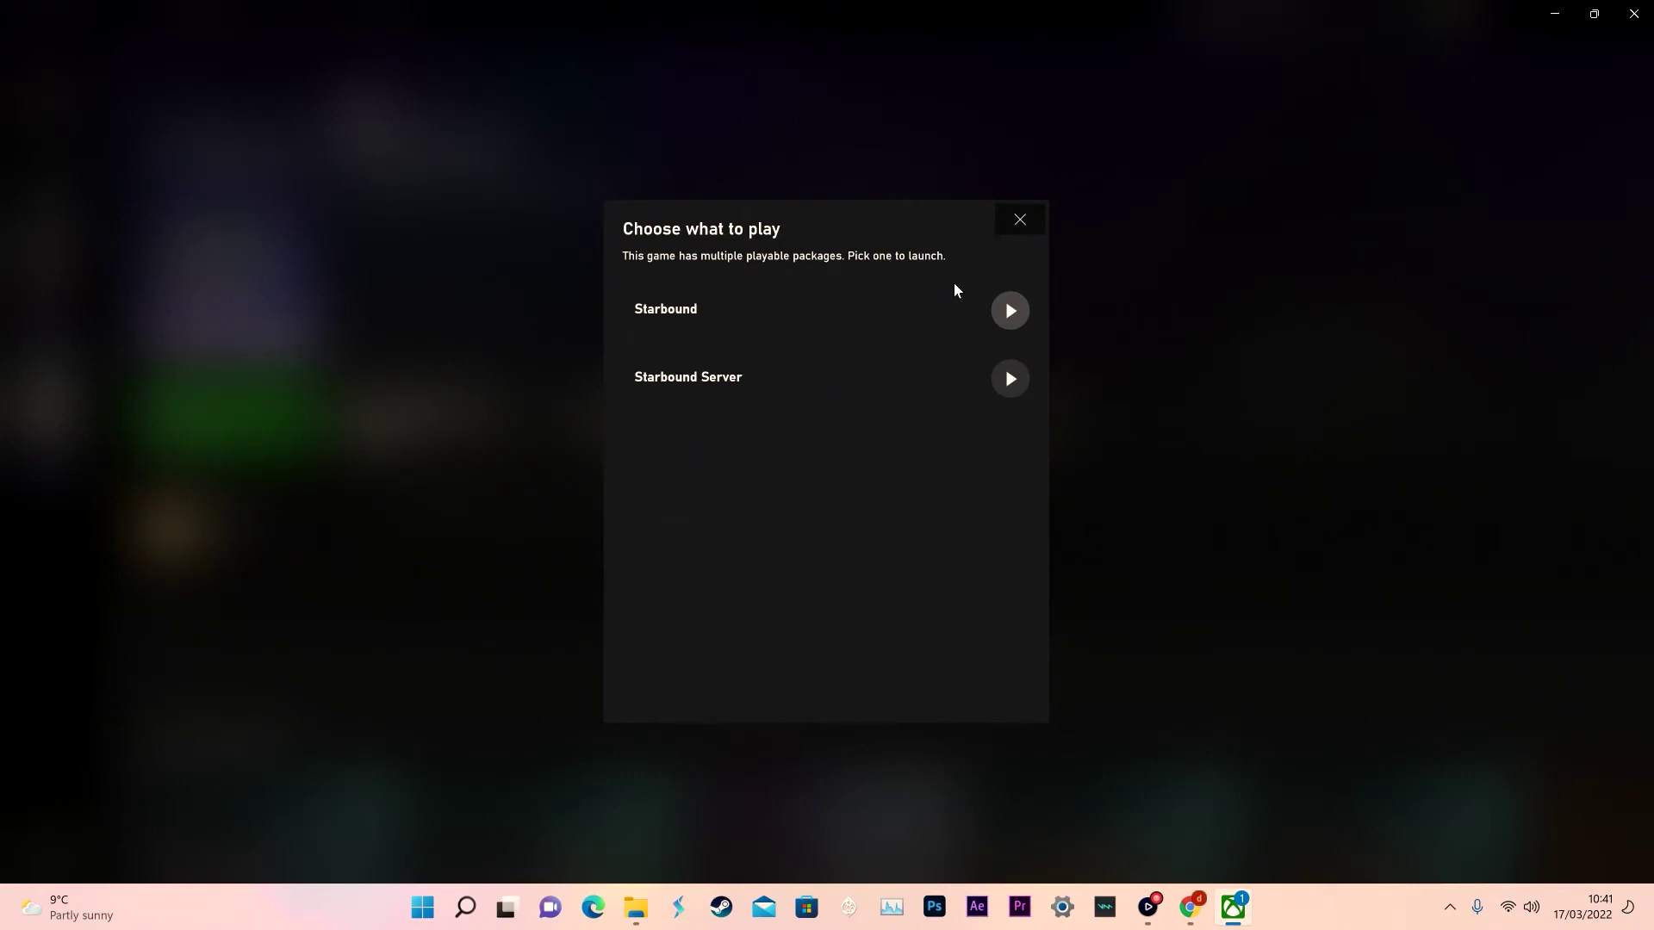
click(1008, 310)
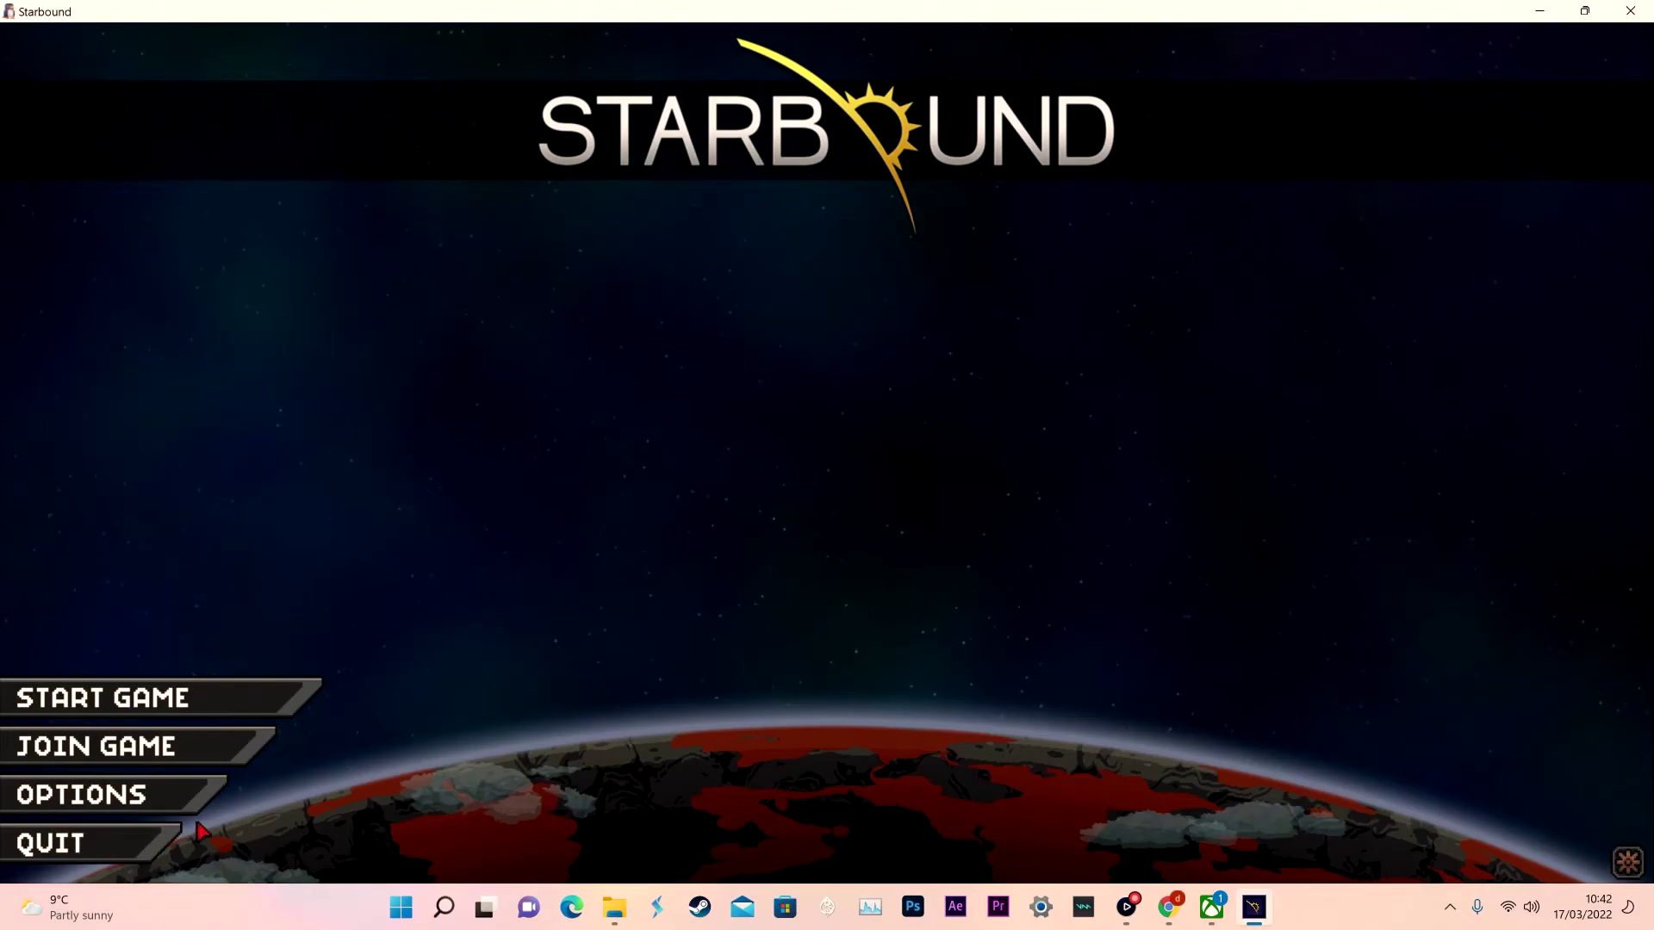
Open the Mods screen and view Achievement Unlocker version 1.0's author and warning description.
click(1635, 868)
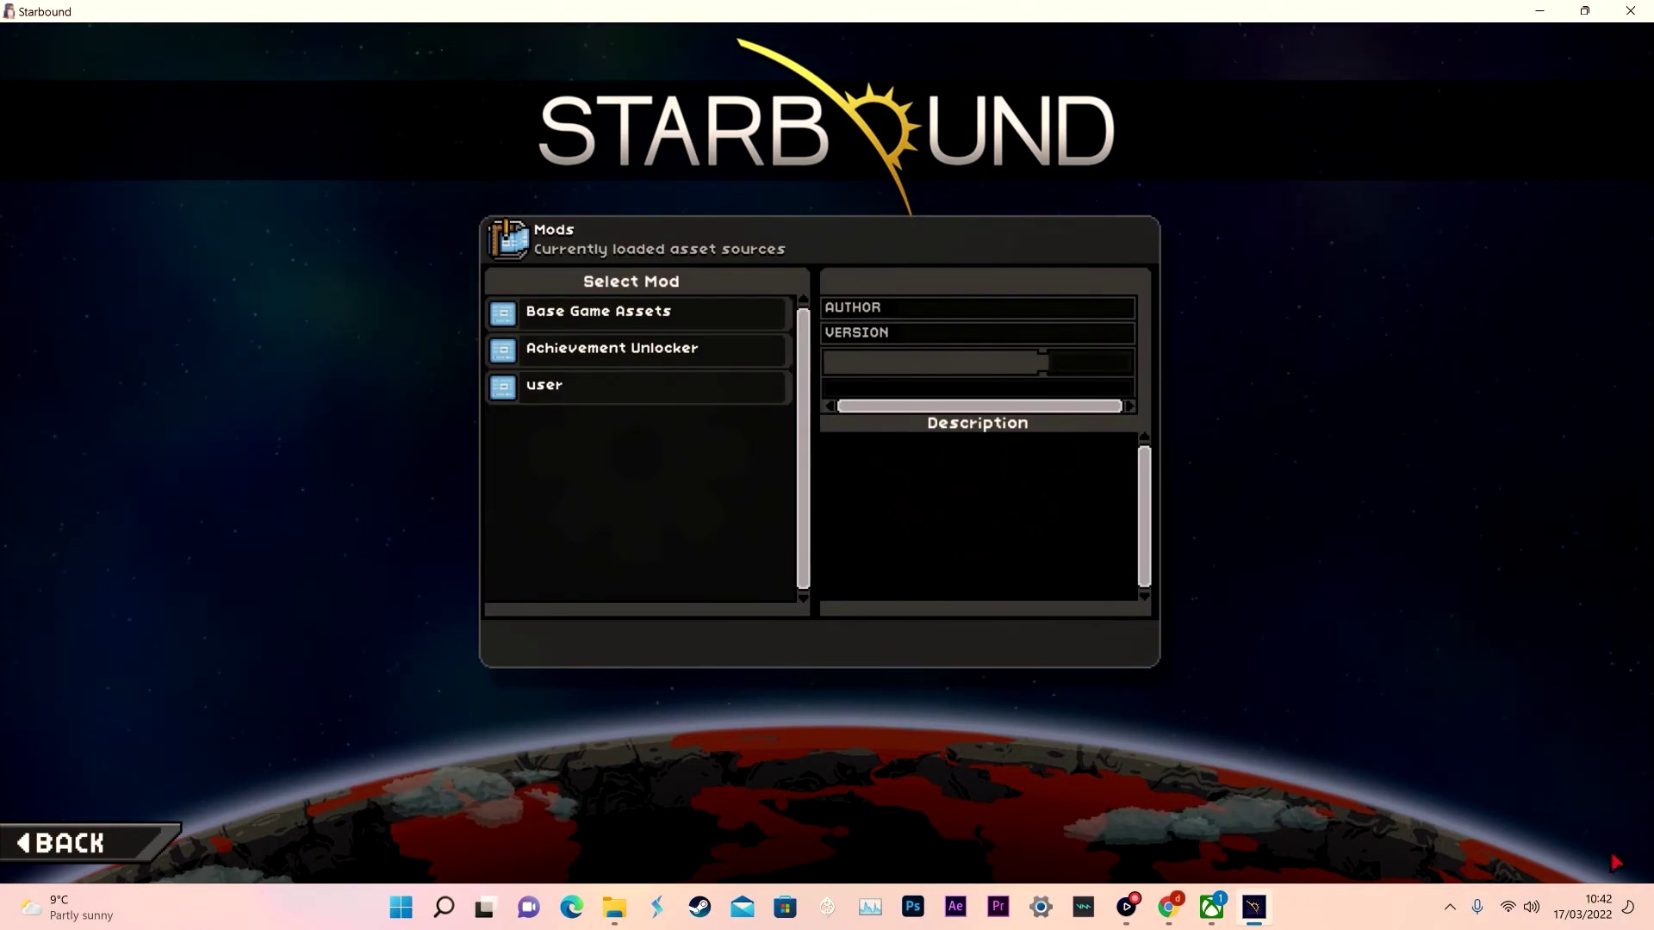
click(593, 349)
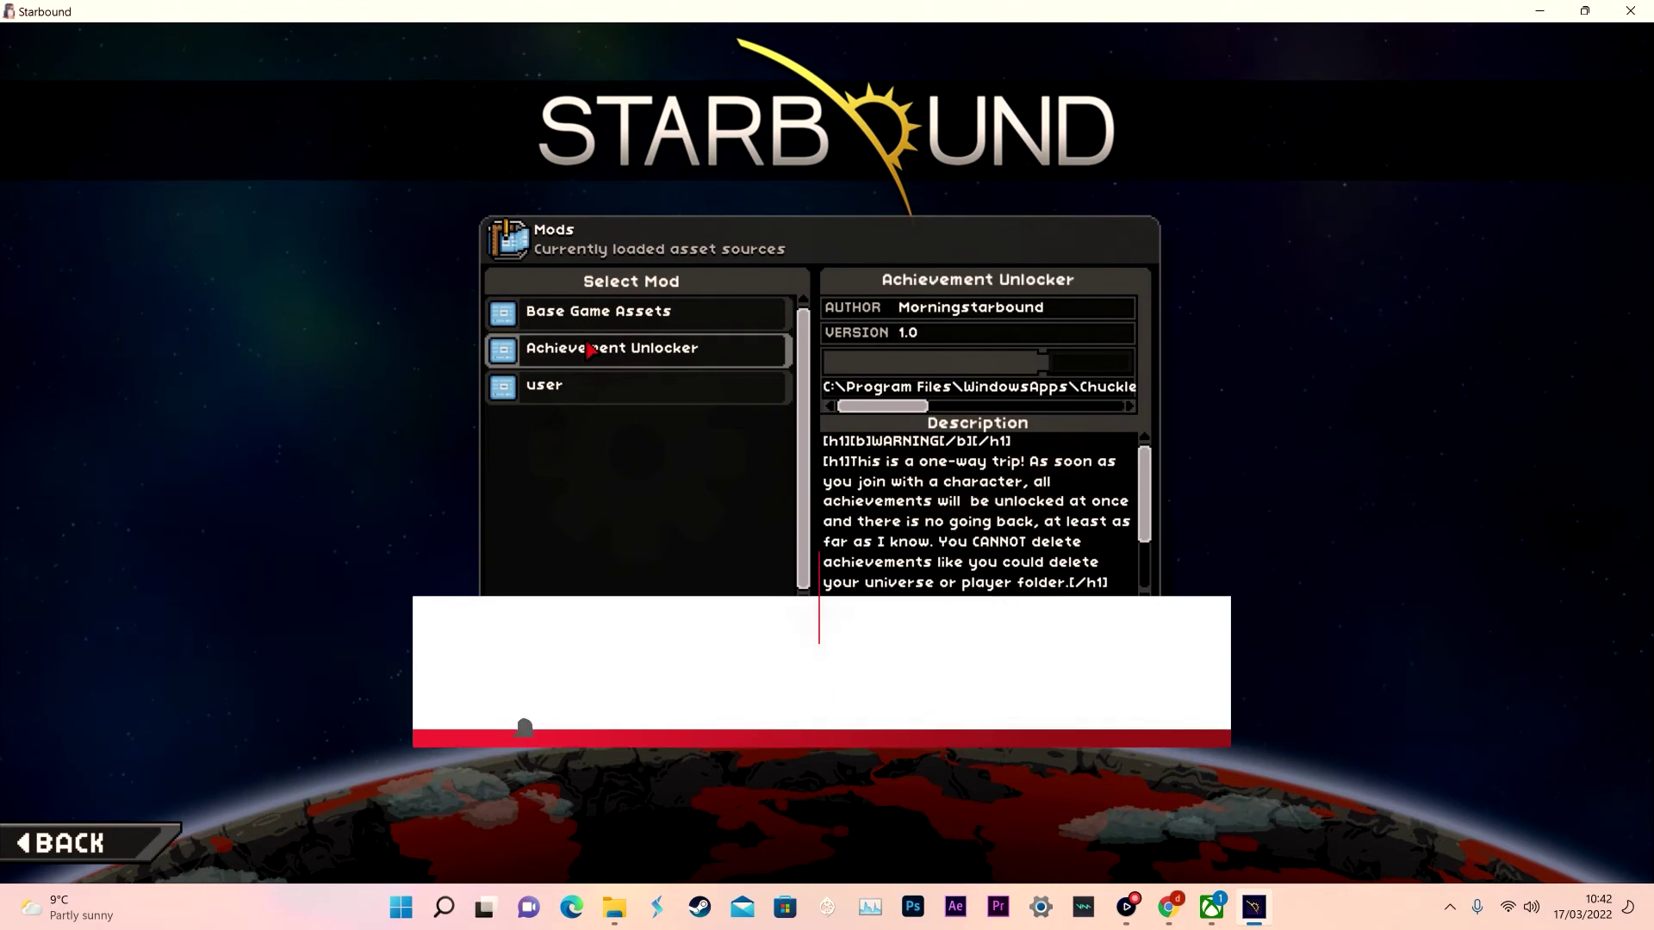
scroll(1093, 525, down, 3)
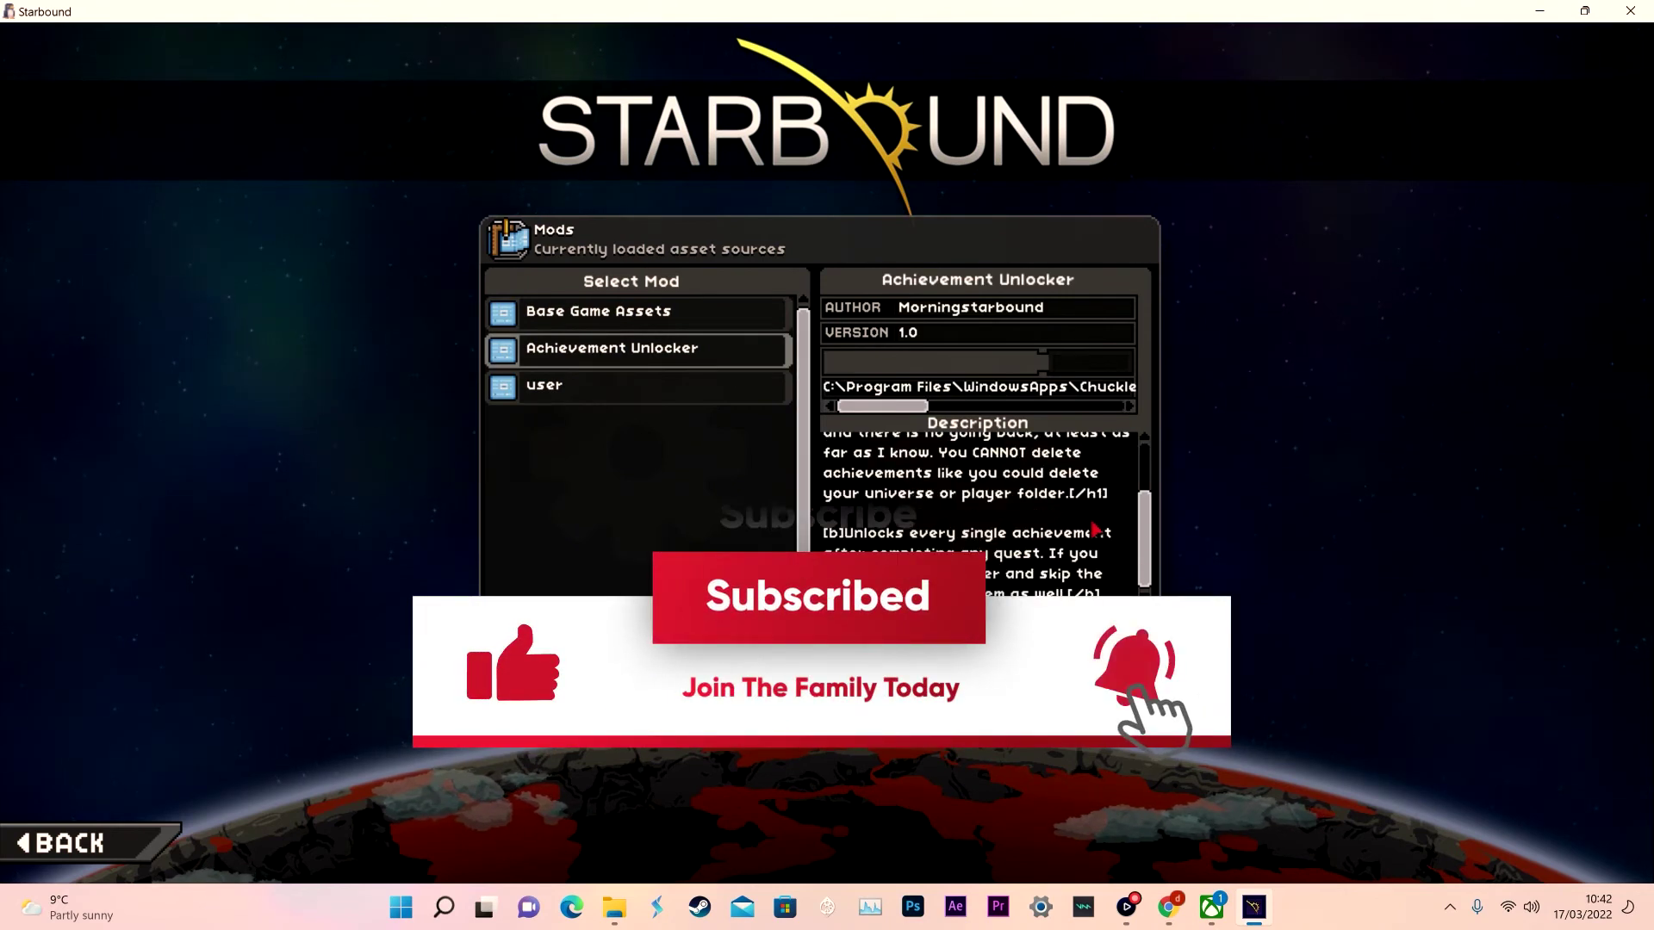
scroll(1083, 536, up, 3)
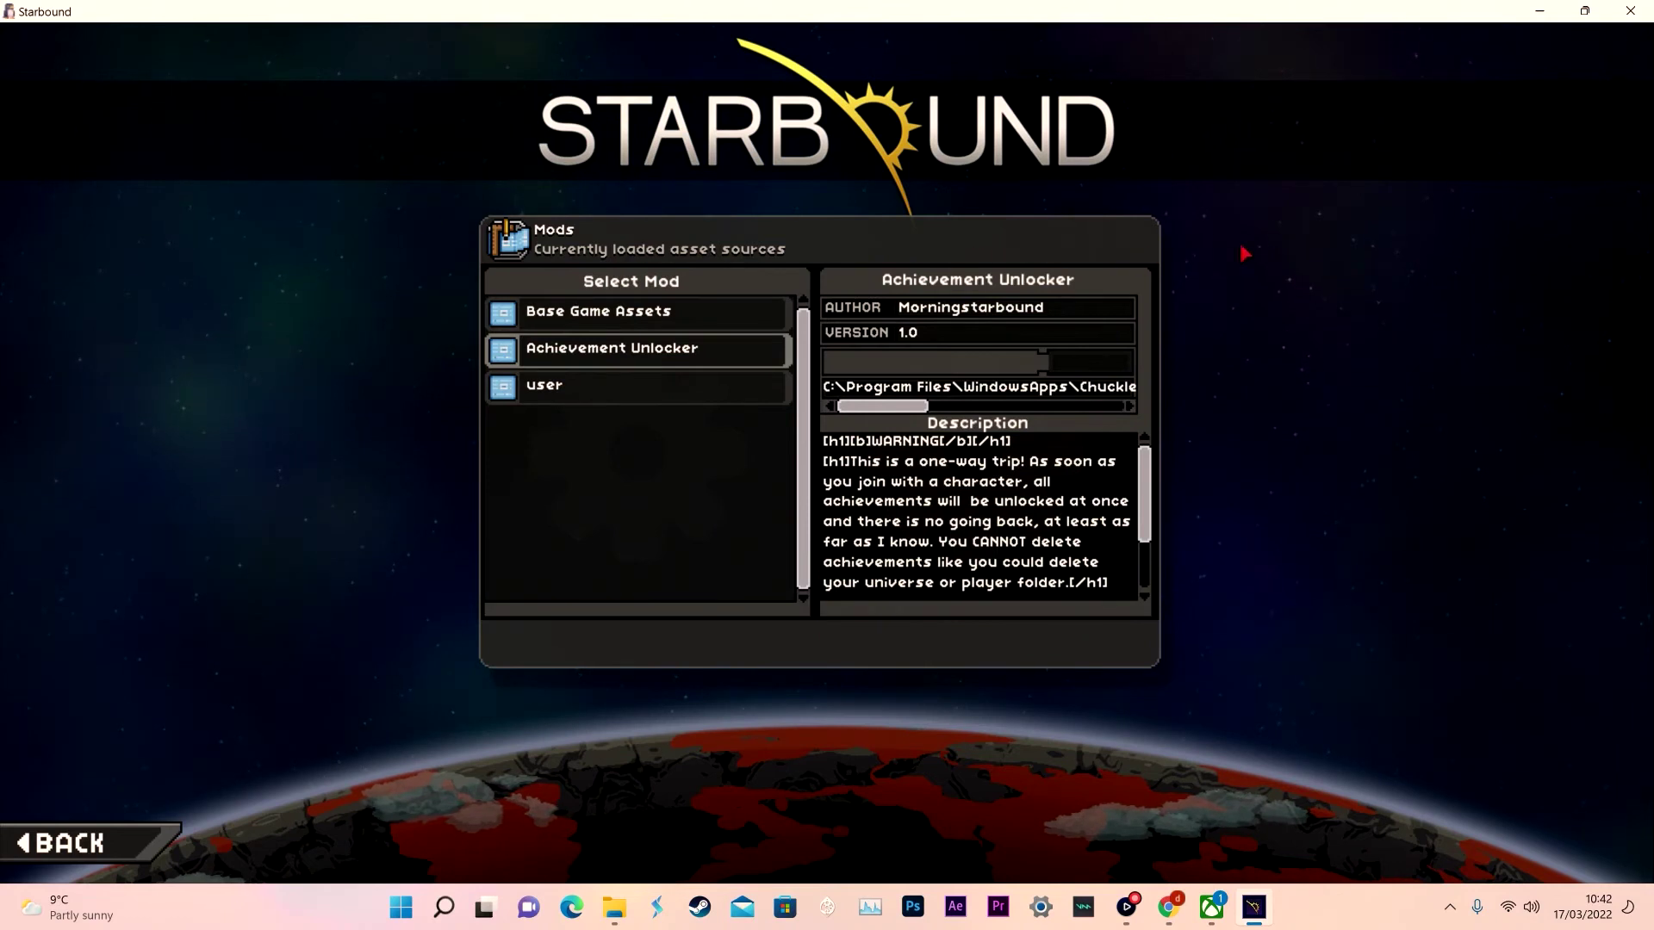
Delete the existing character from the character selection screen.
click(1154, 254)
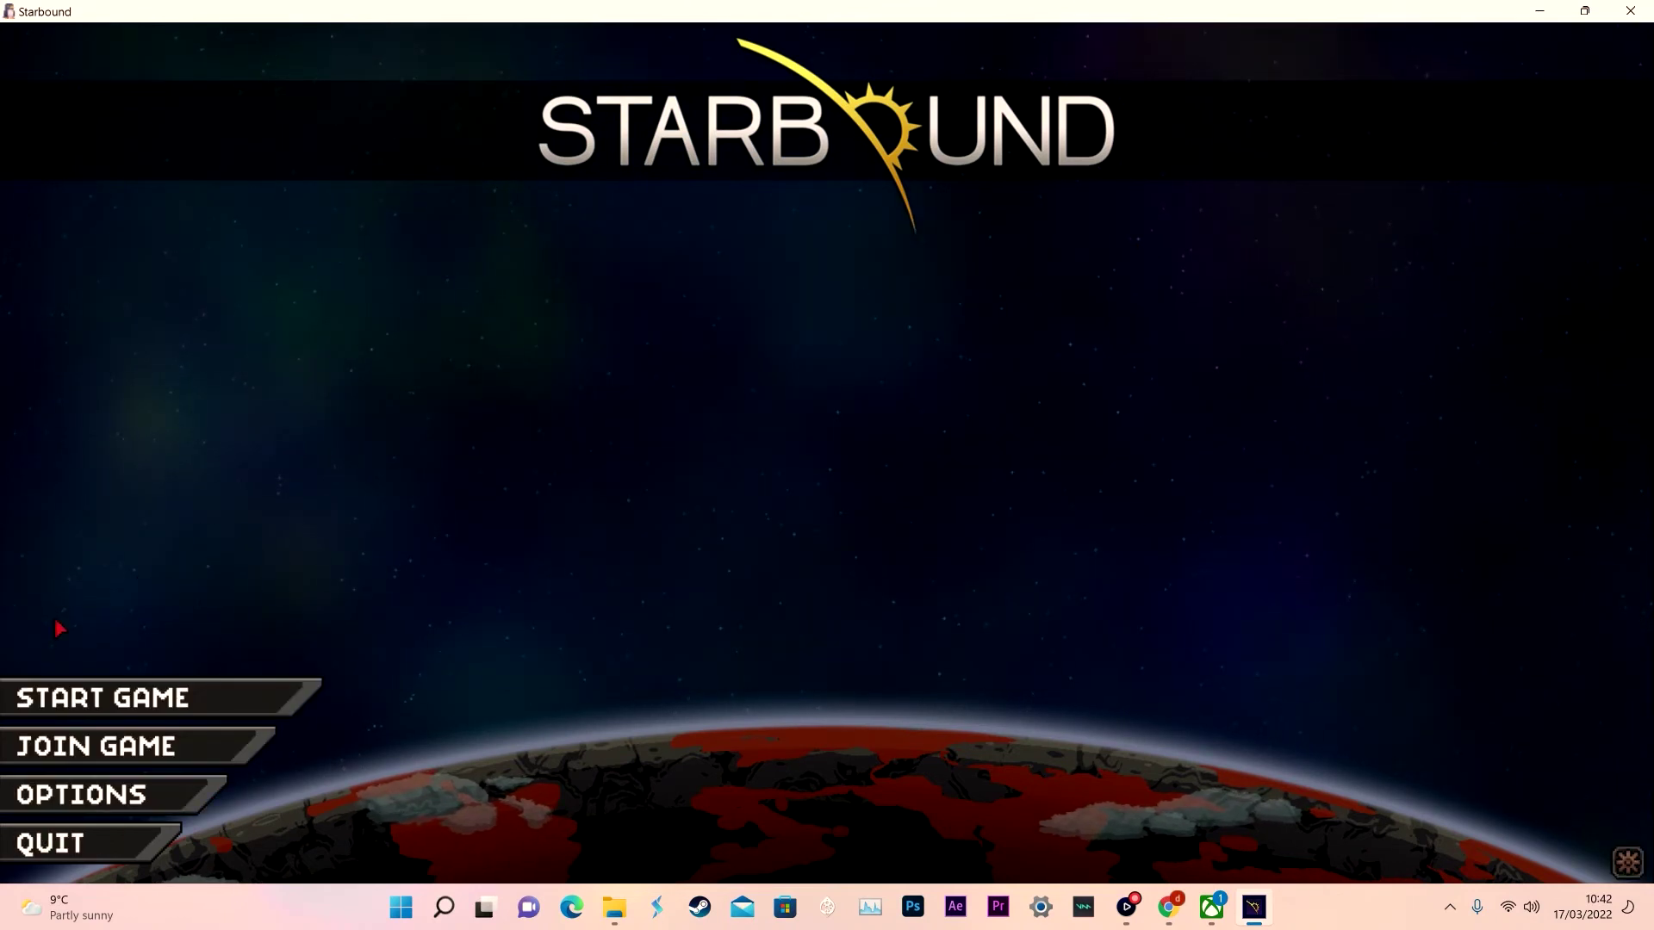
click(60, 712)
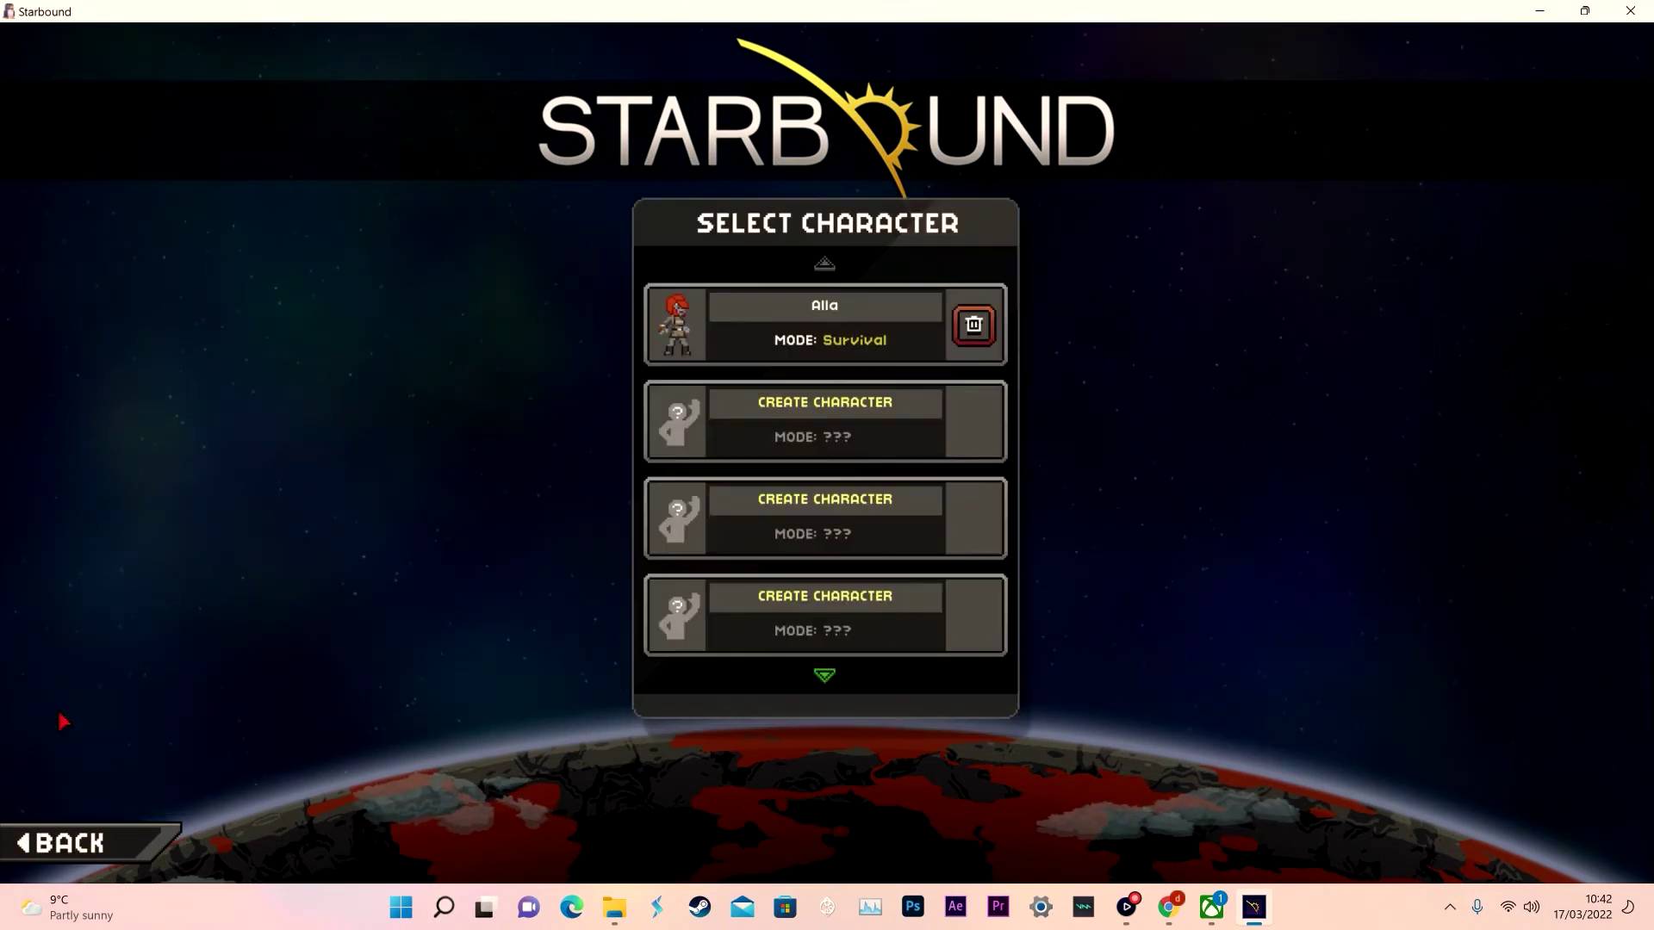
click(992, 335)
click(734, 473)
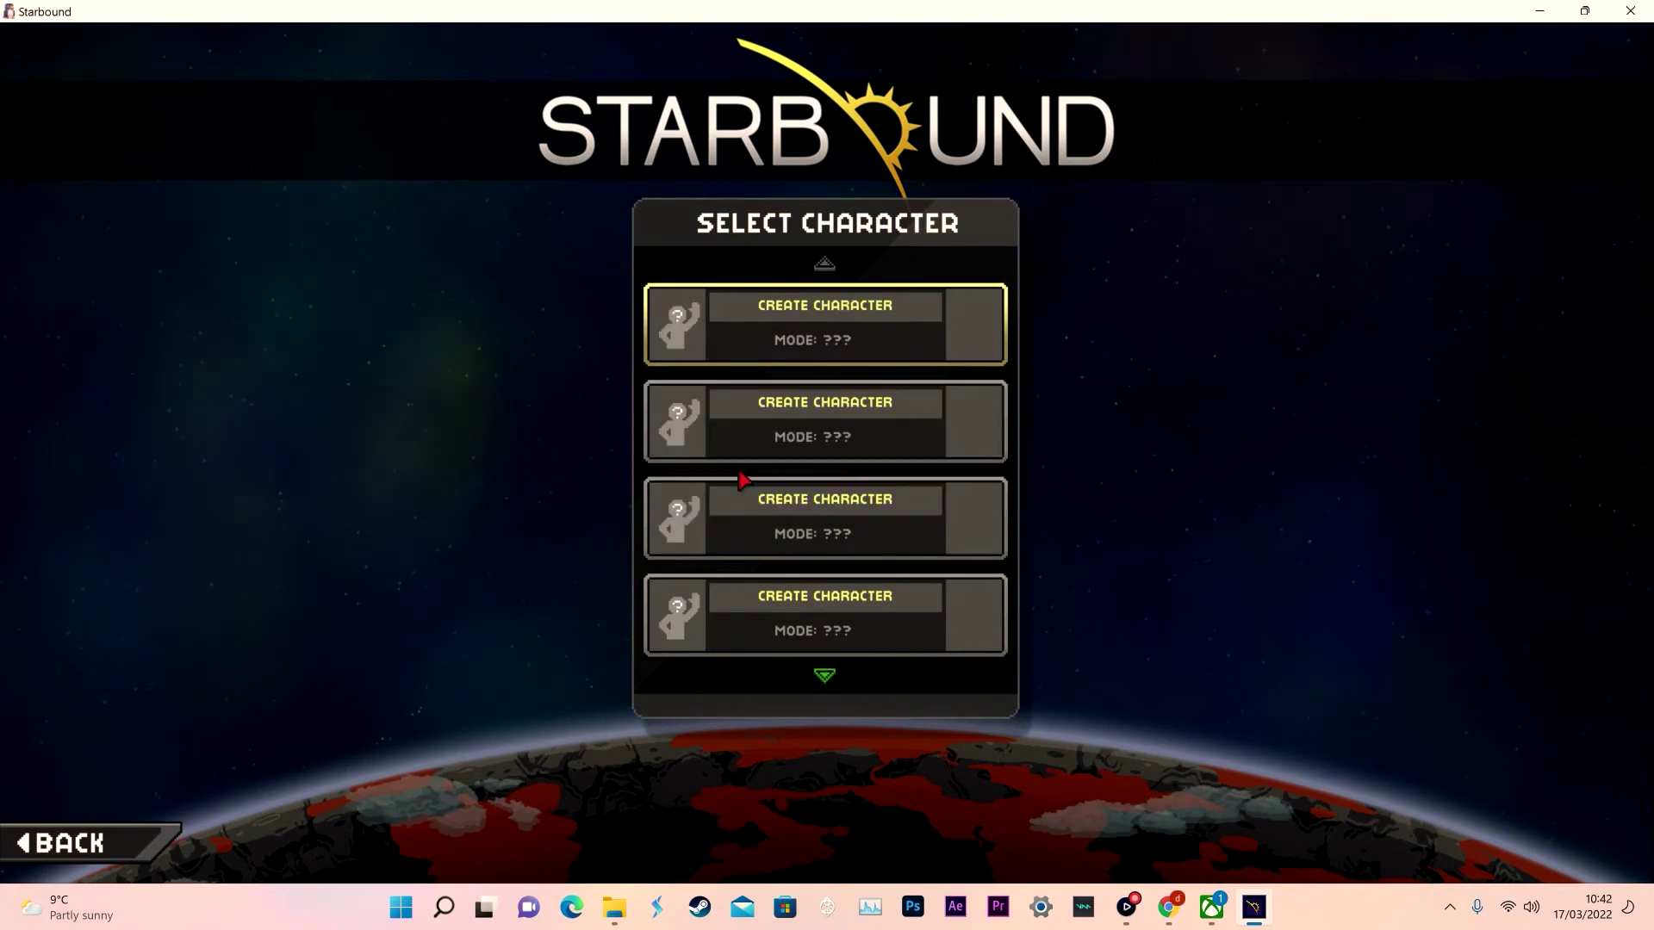
Create a Novakid Survival character with intro mission skipped and check Game Bar achievements (0/51).
click(823, 340)
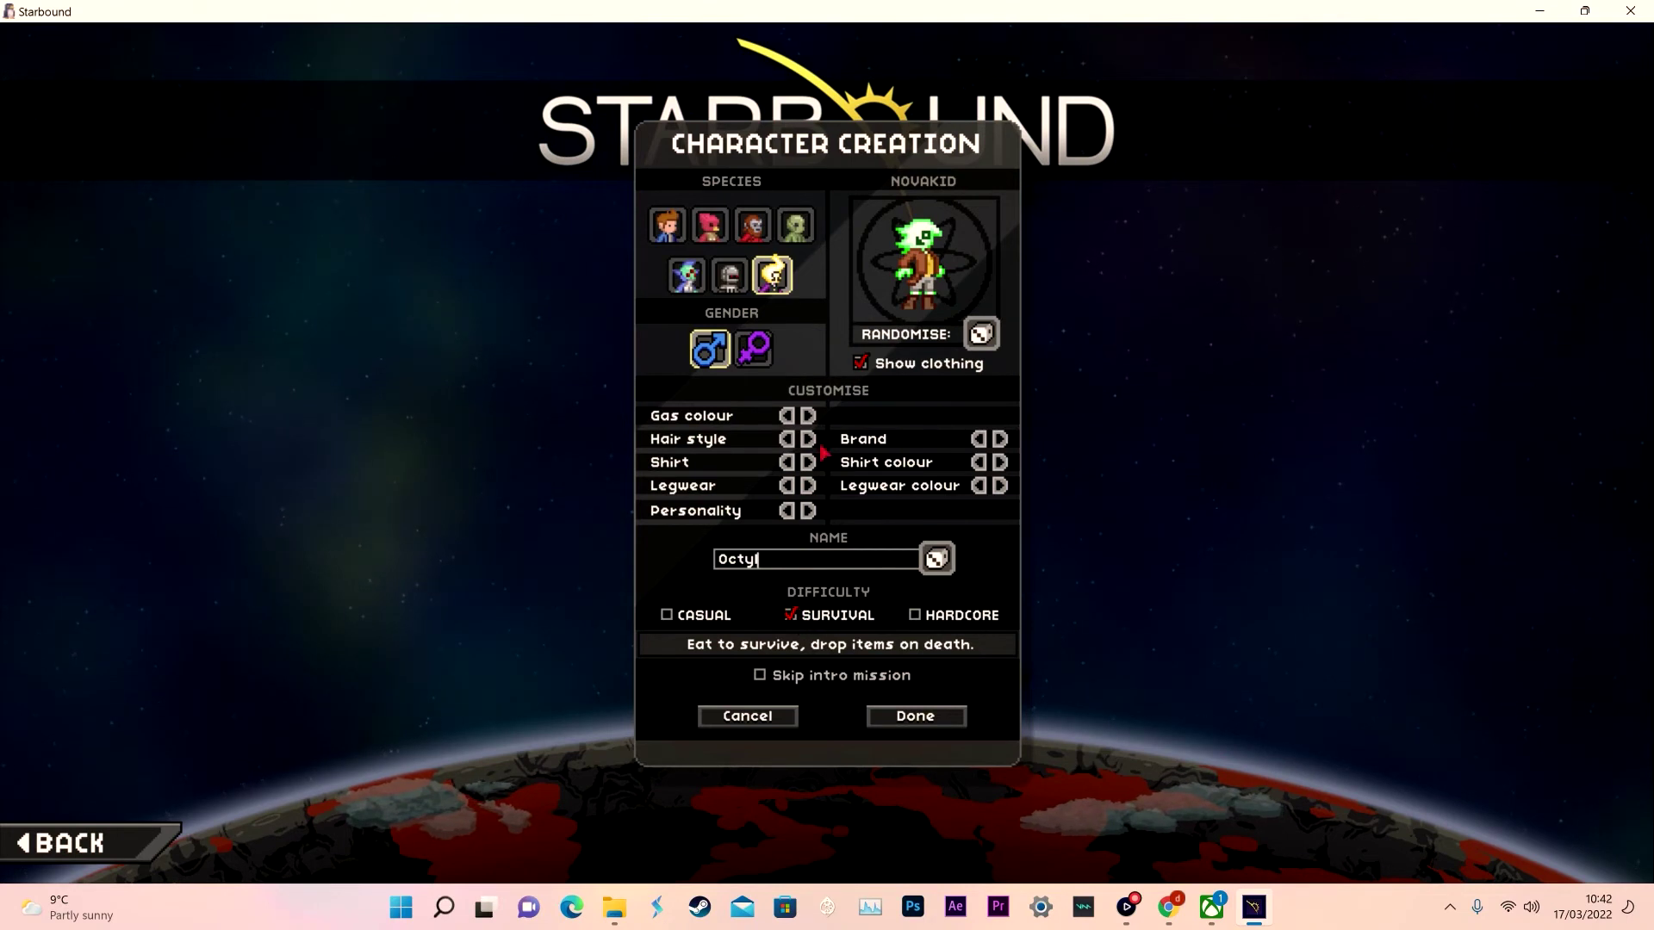
click(762, 677)
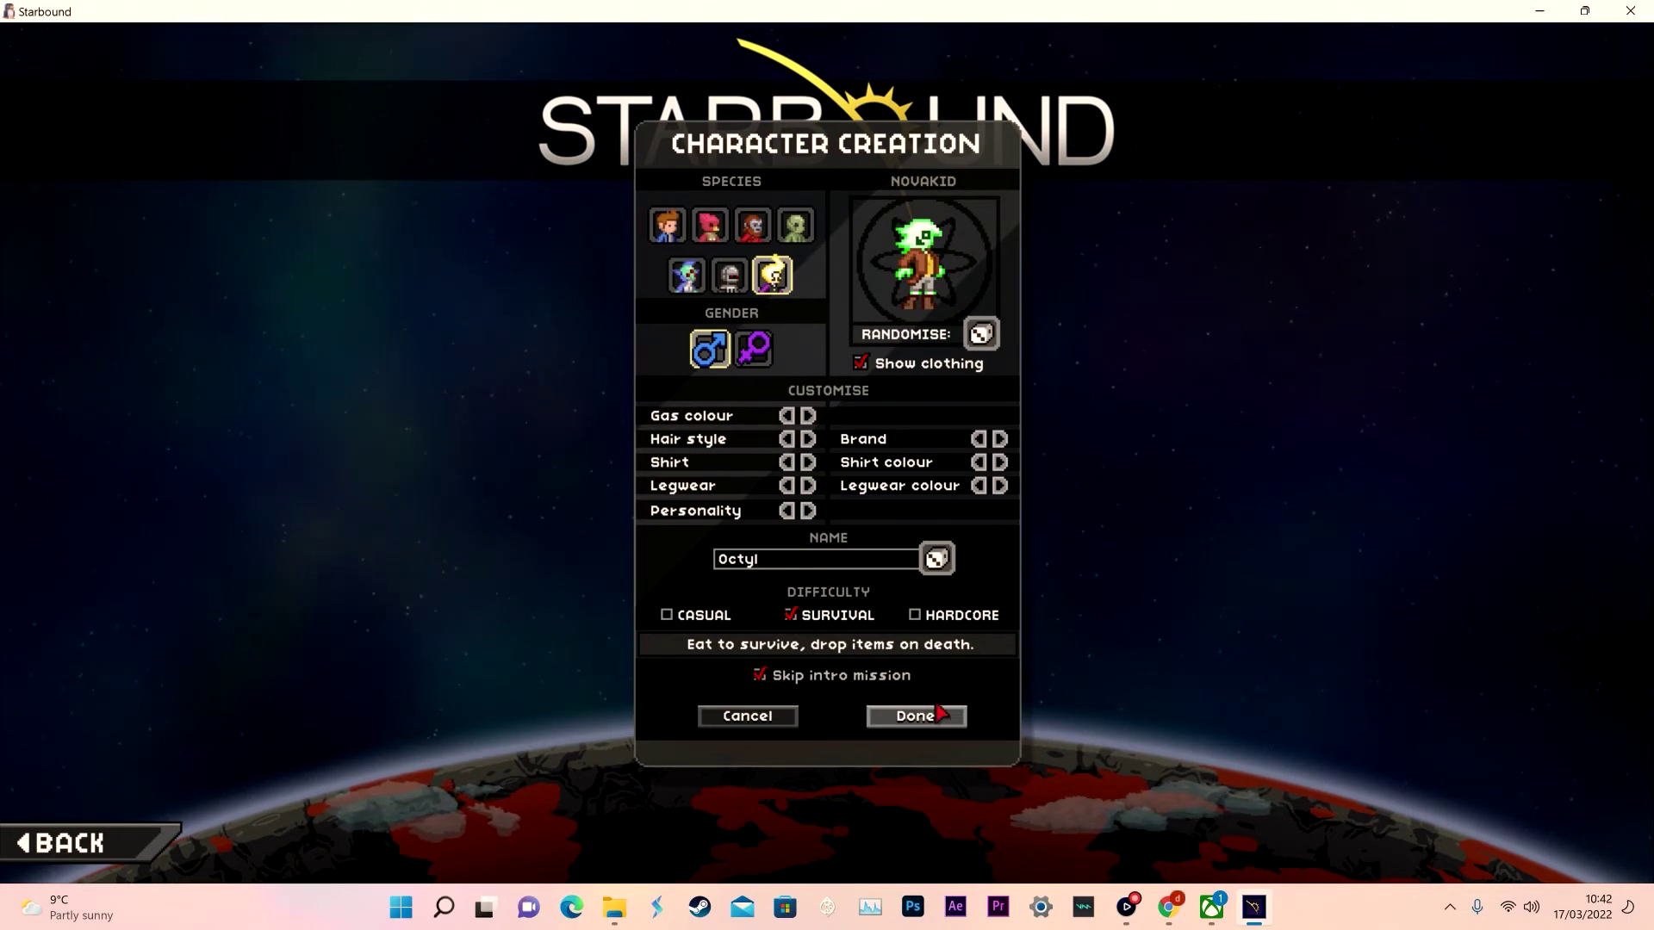
key(super+g)
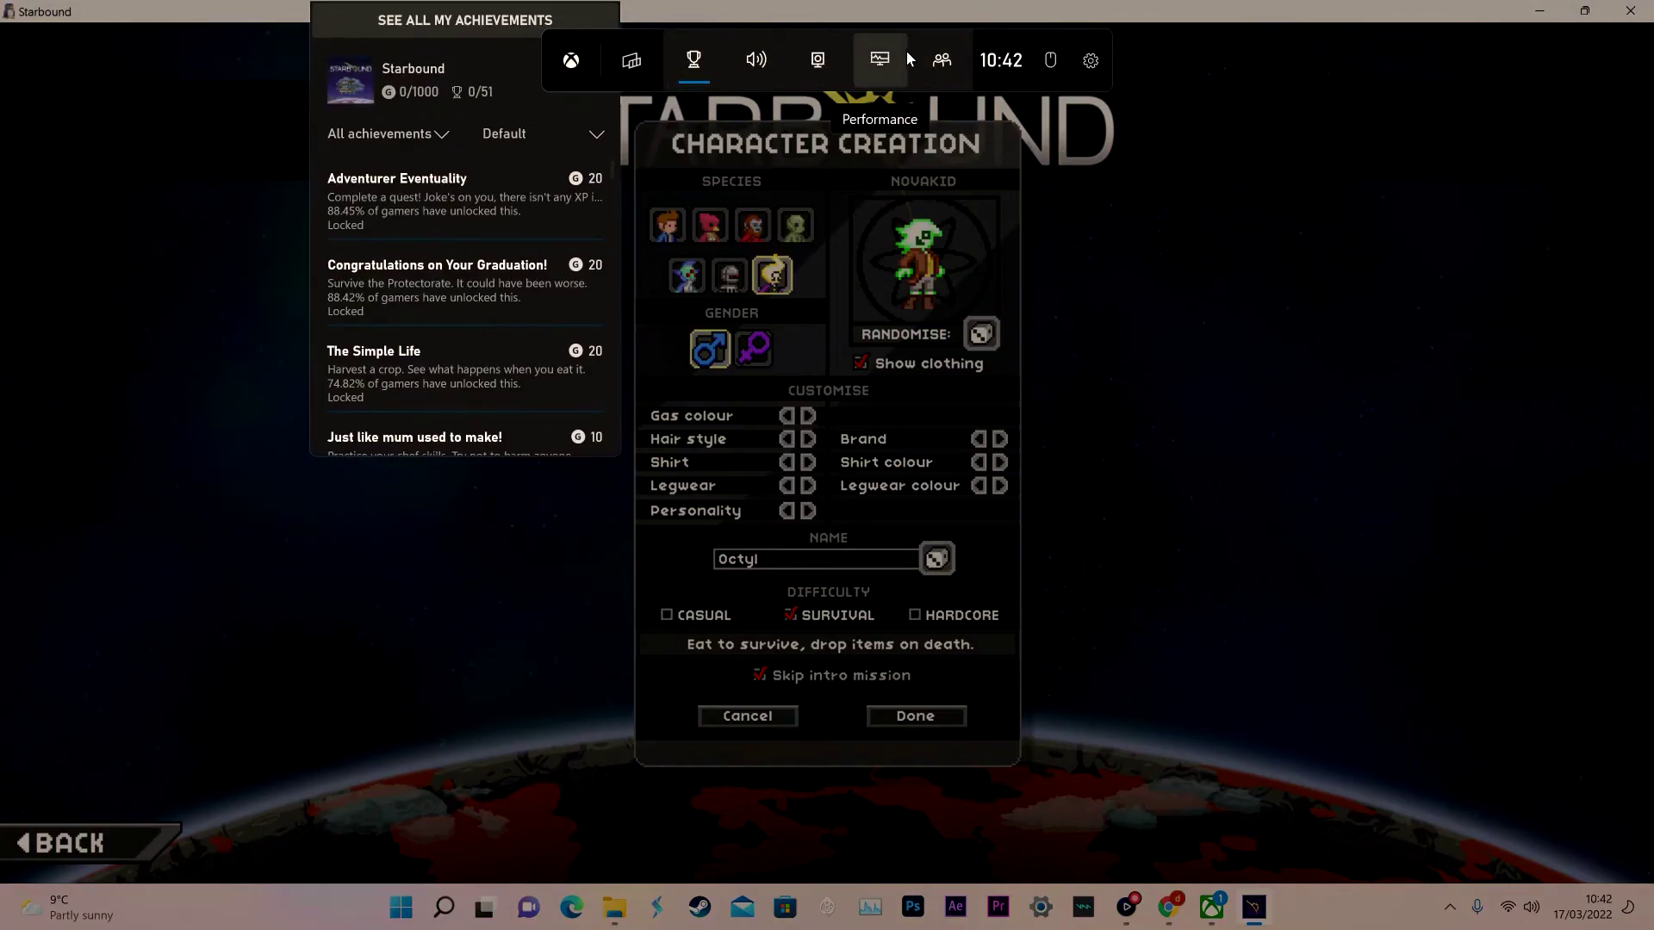
Reopen Game Bar's achievements panel, declining the prompt to open the full Achievements app.
click(1109, 236)
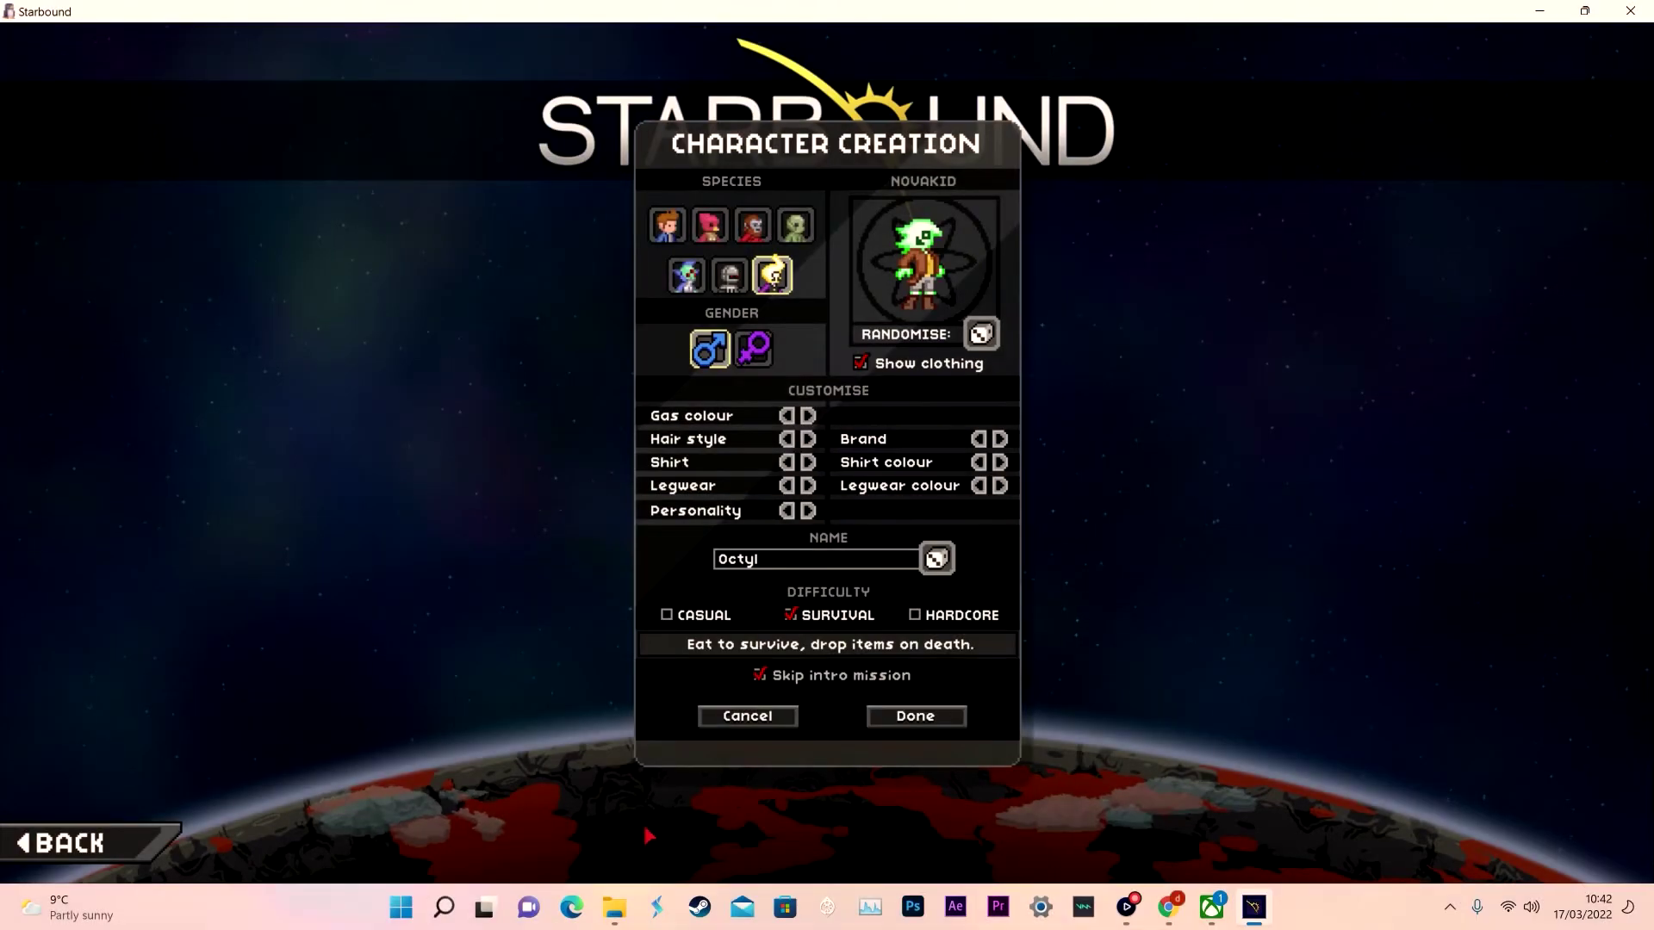
key(super+g)
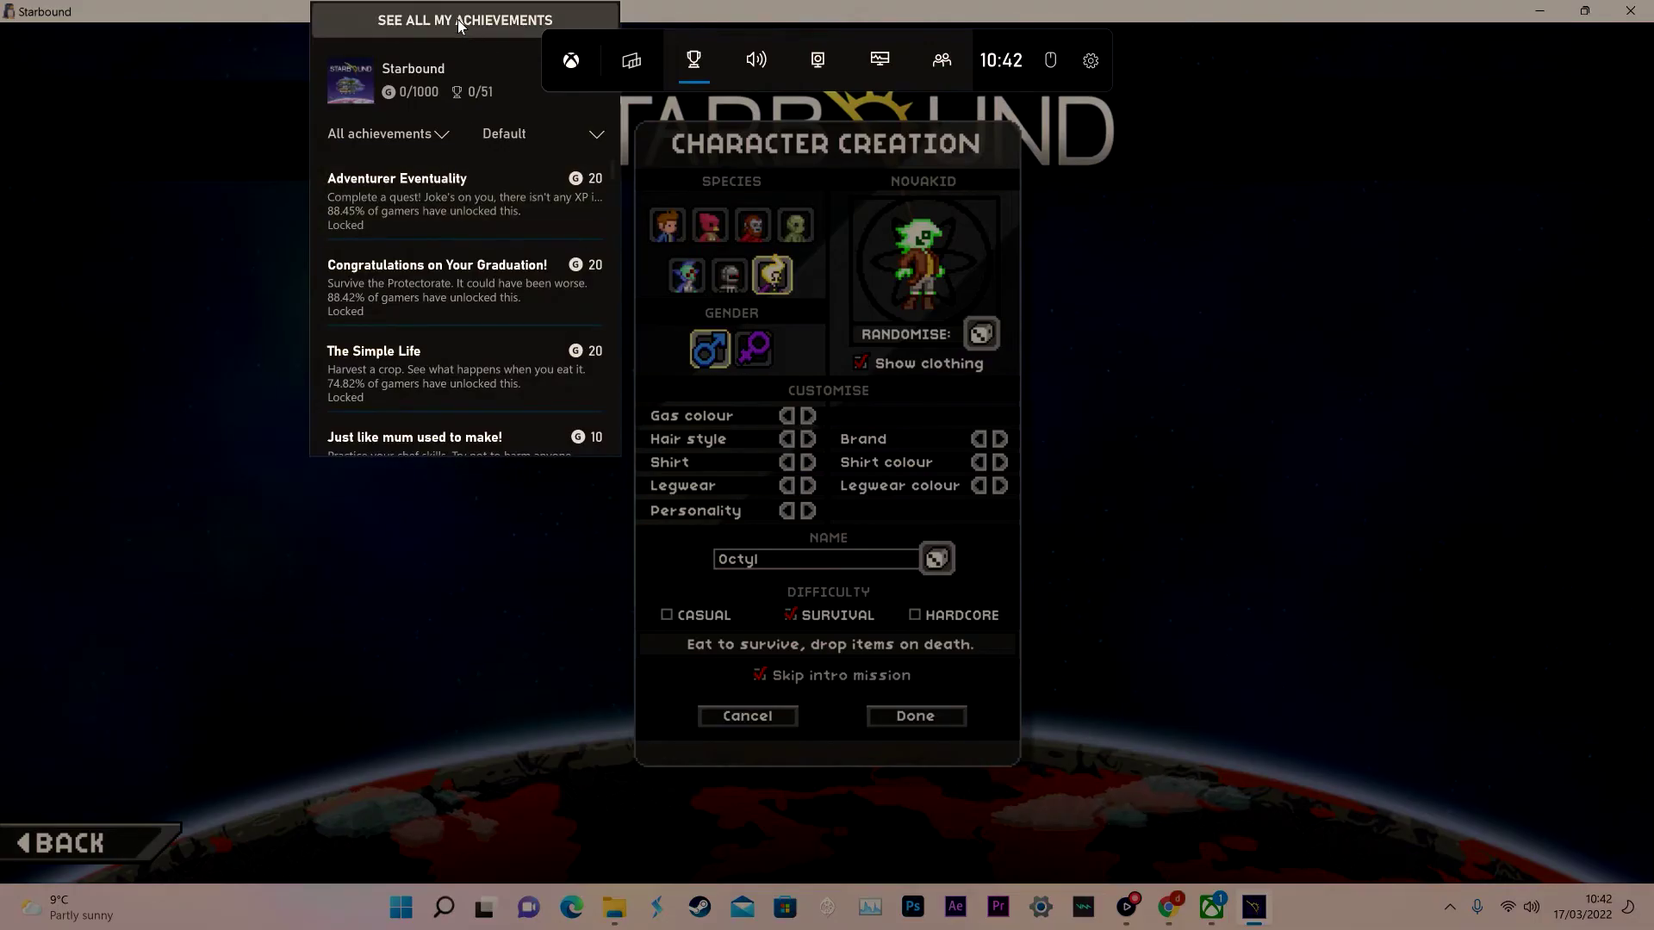
click(514, 18)
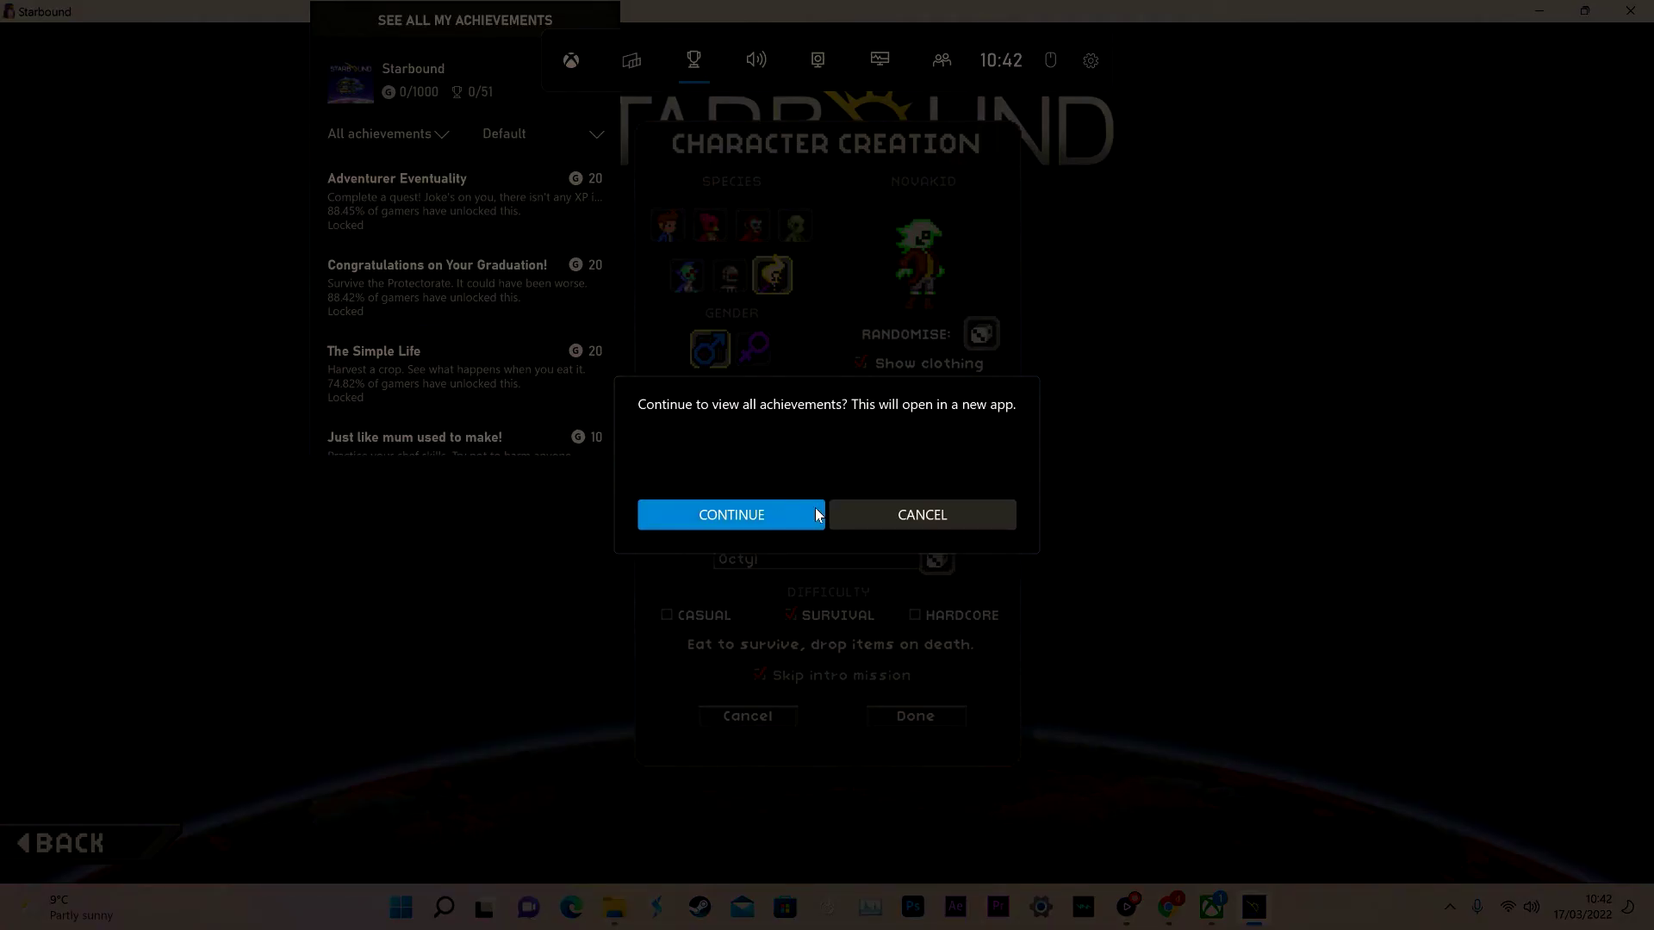
click(873, 511)
click(691, 60)
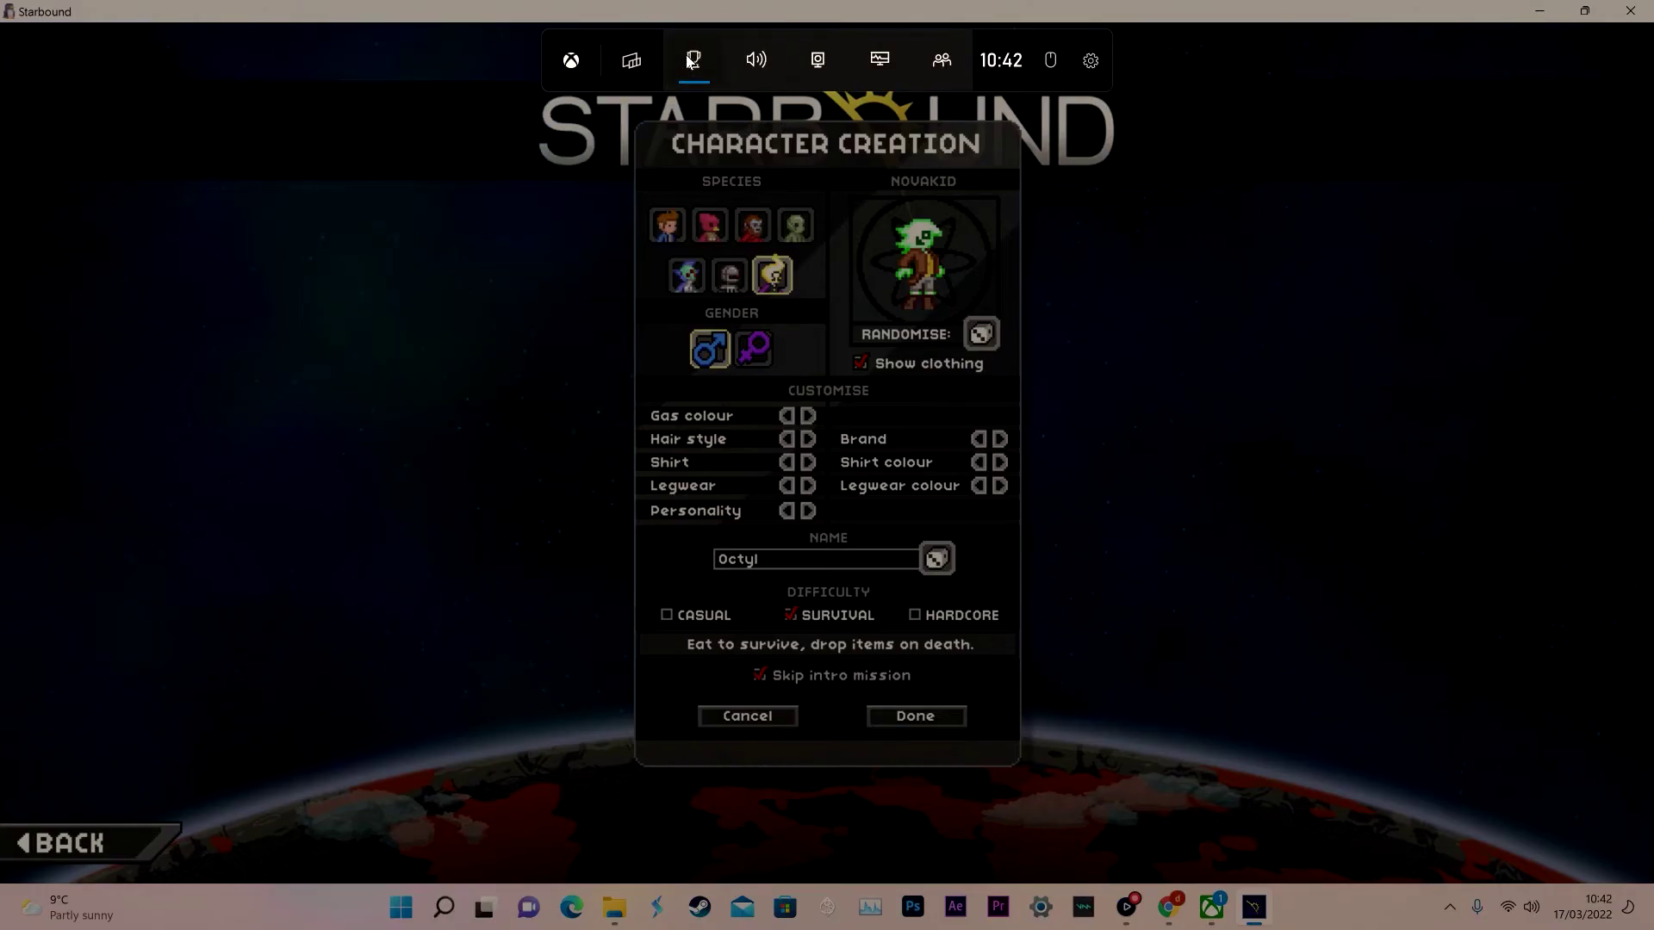
click(692, 60)
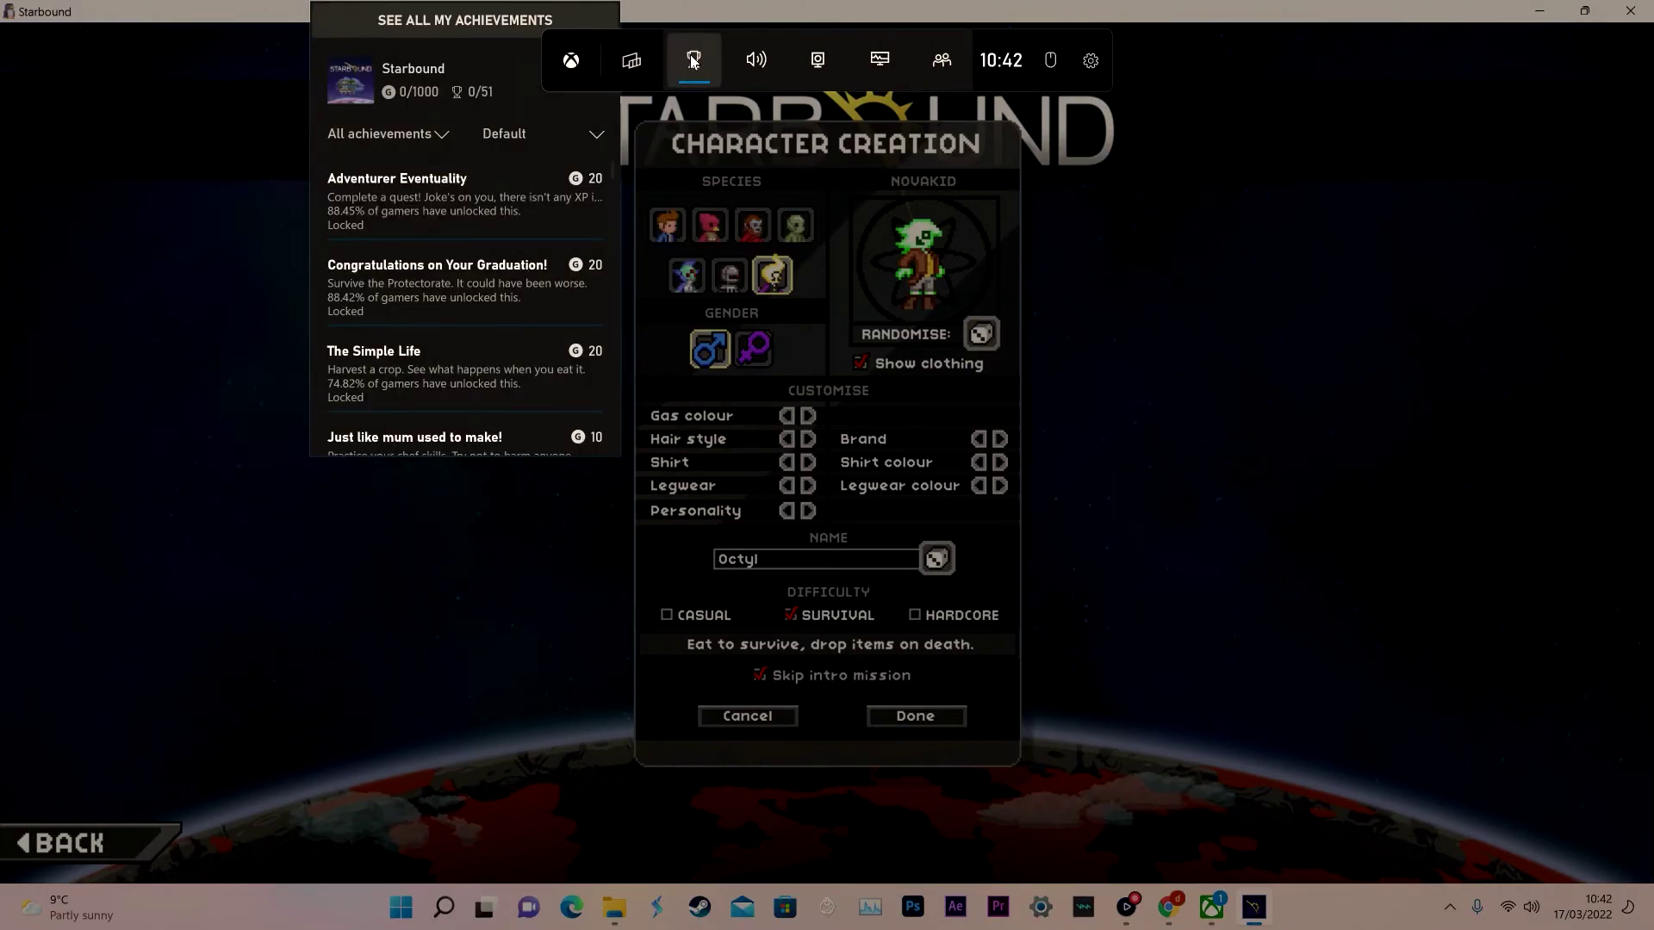
Pin the achievements panel over the game, then finish and enter the new character.
mouse_move(468, 33)
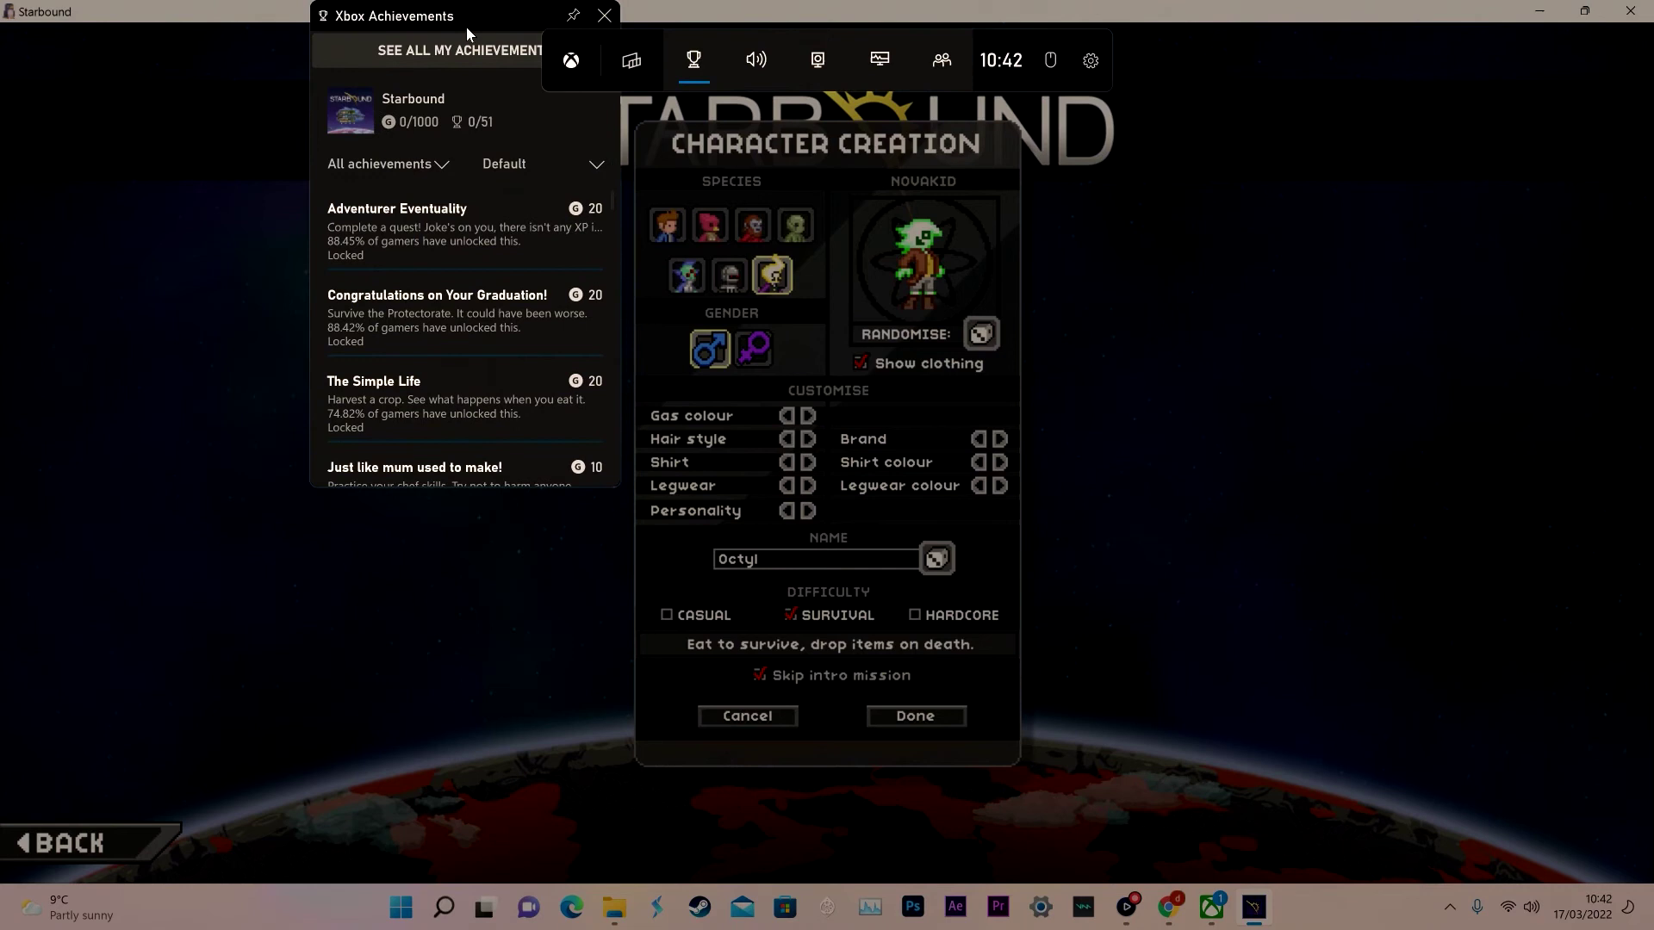
click(575, 15)
key(Escape)
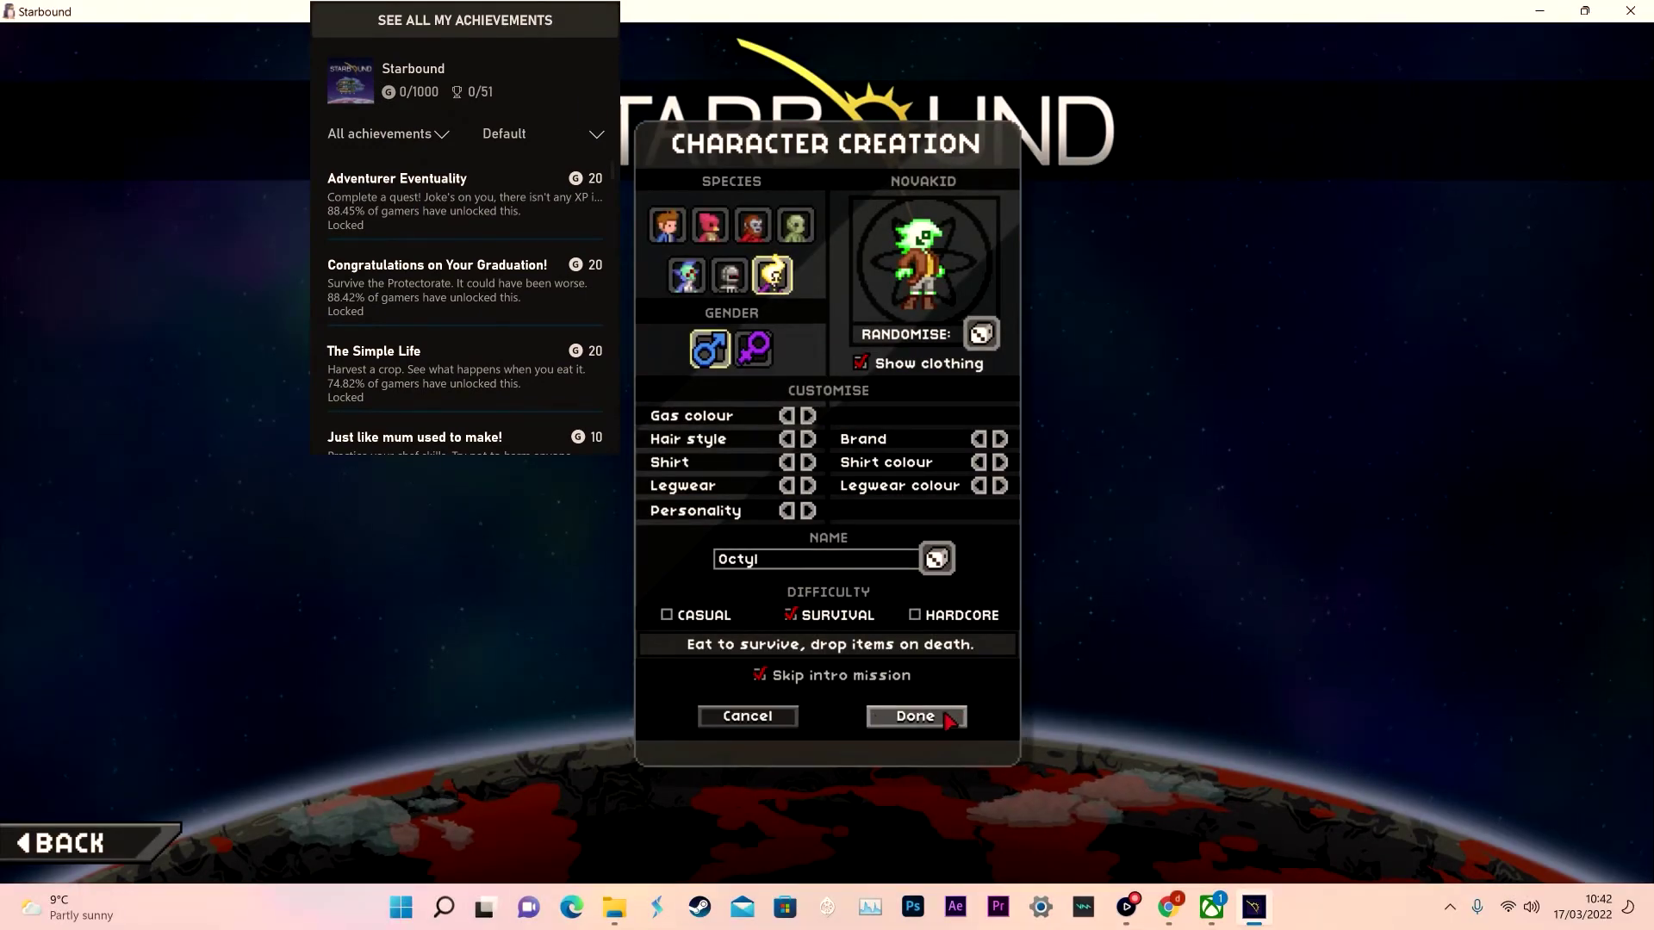
click(915, 716)
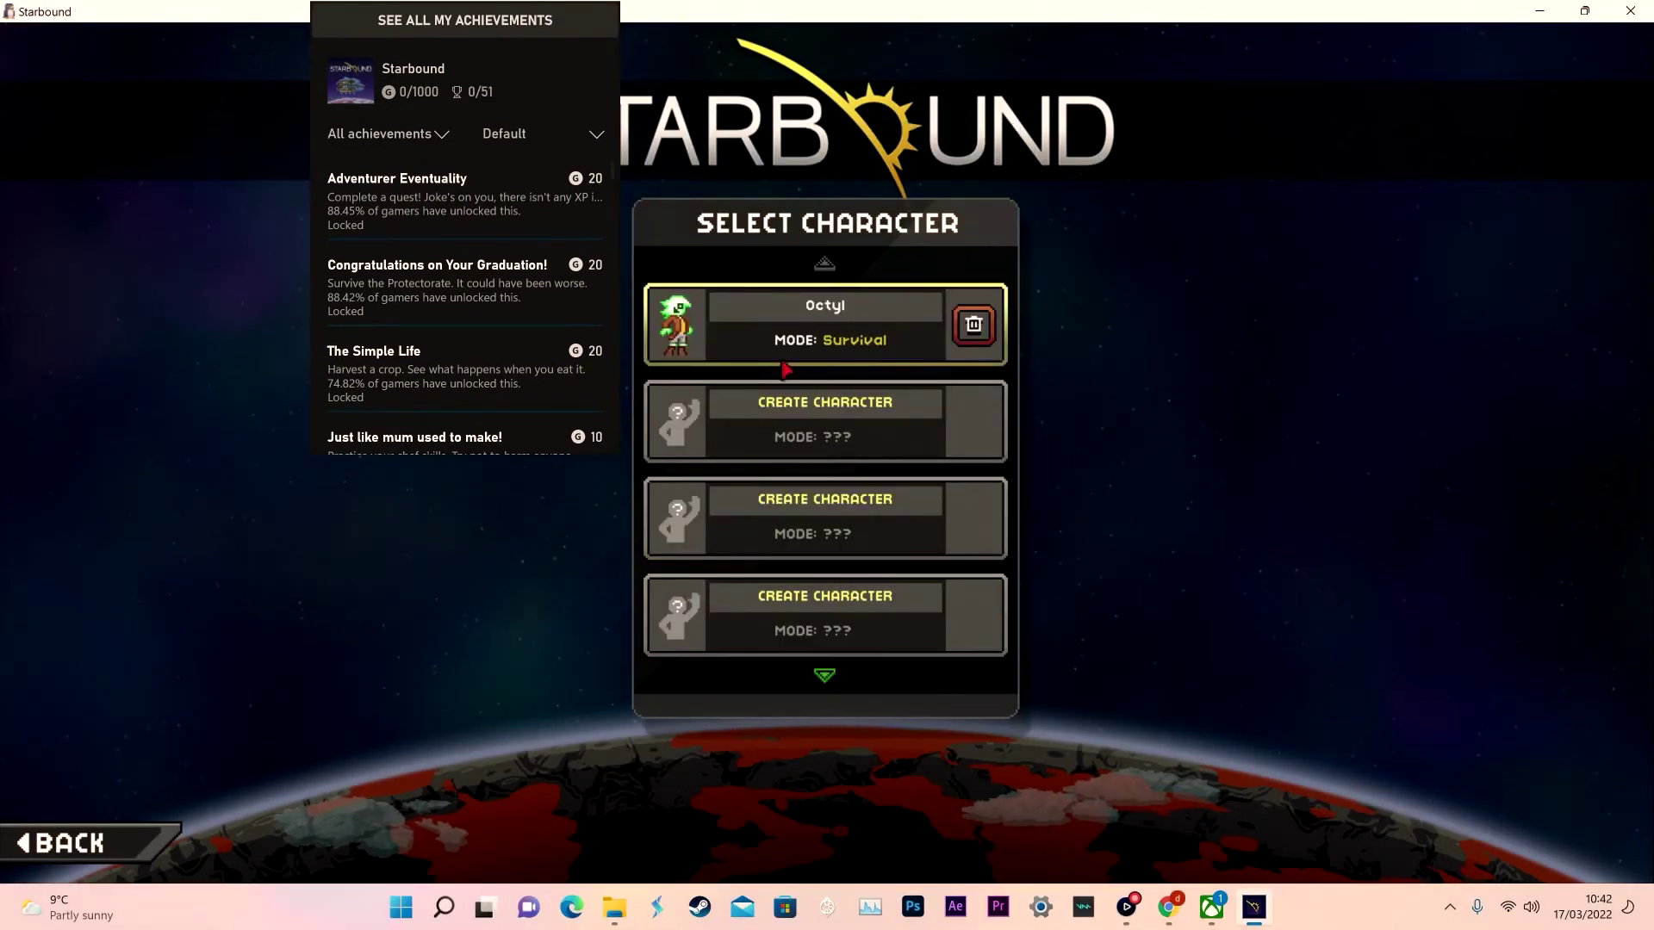
click(778, 310)
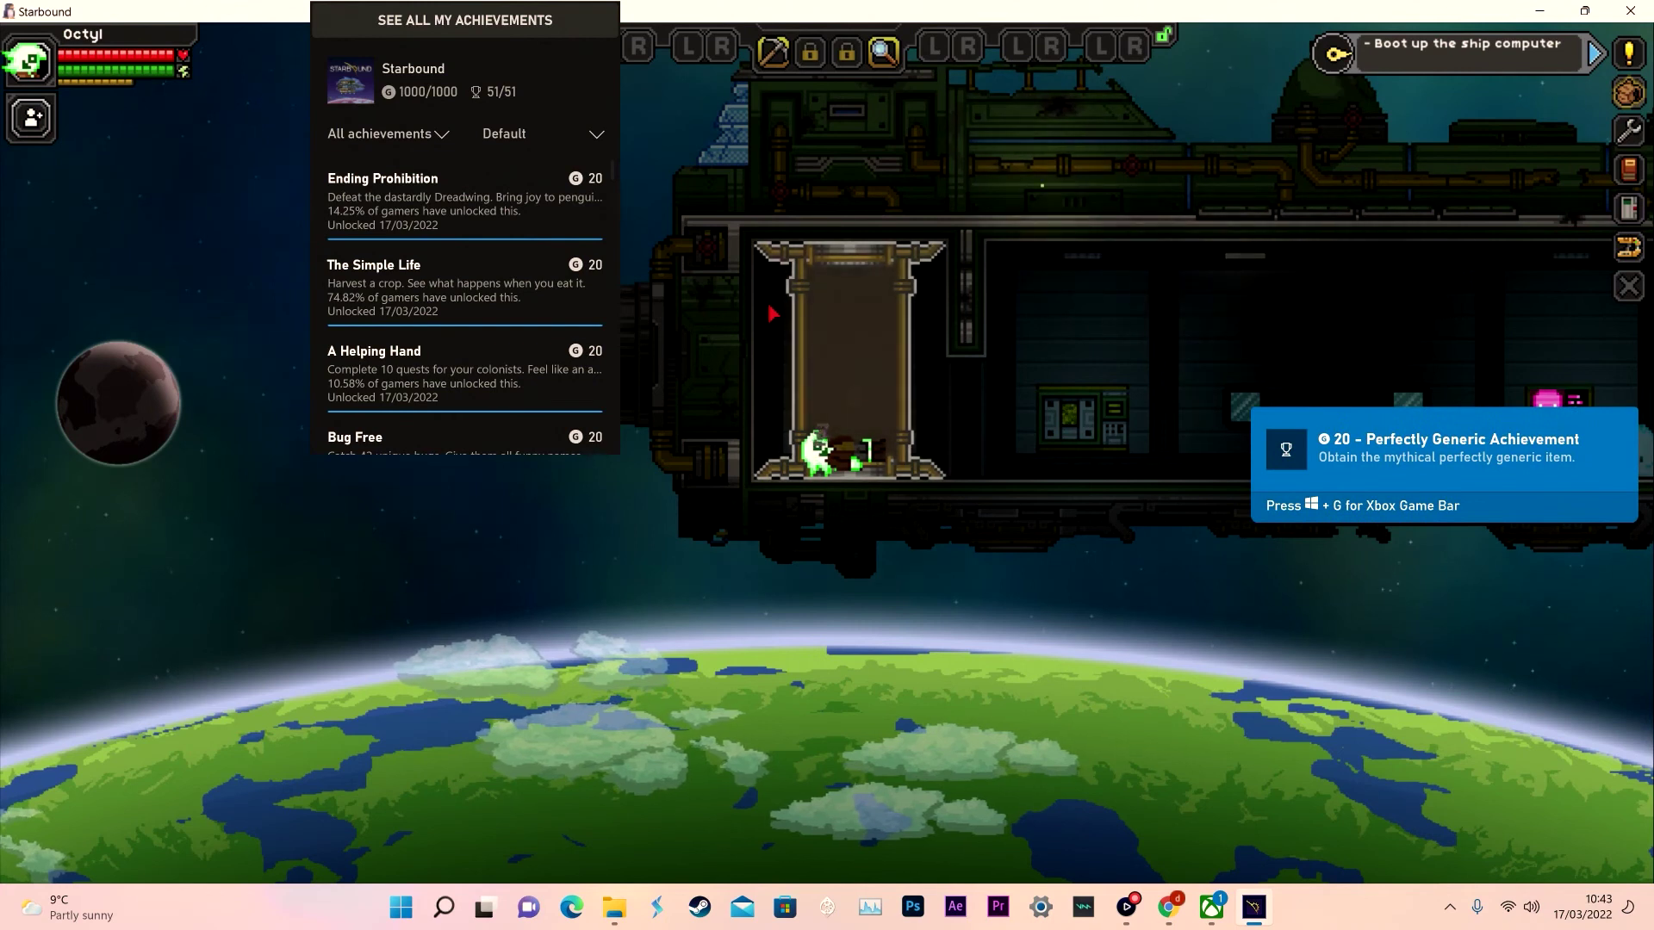
Bring the Xbox app's Starbound page to the front from the taskbar.
click(1201, 915)
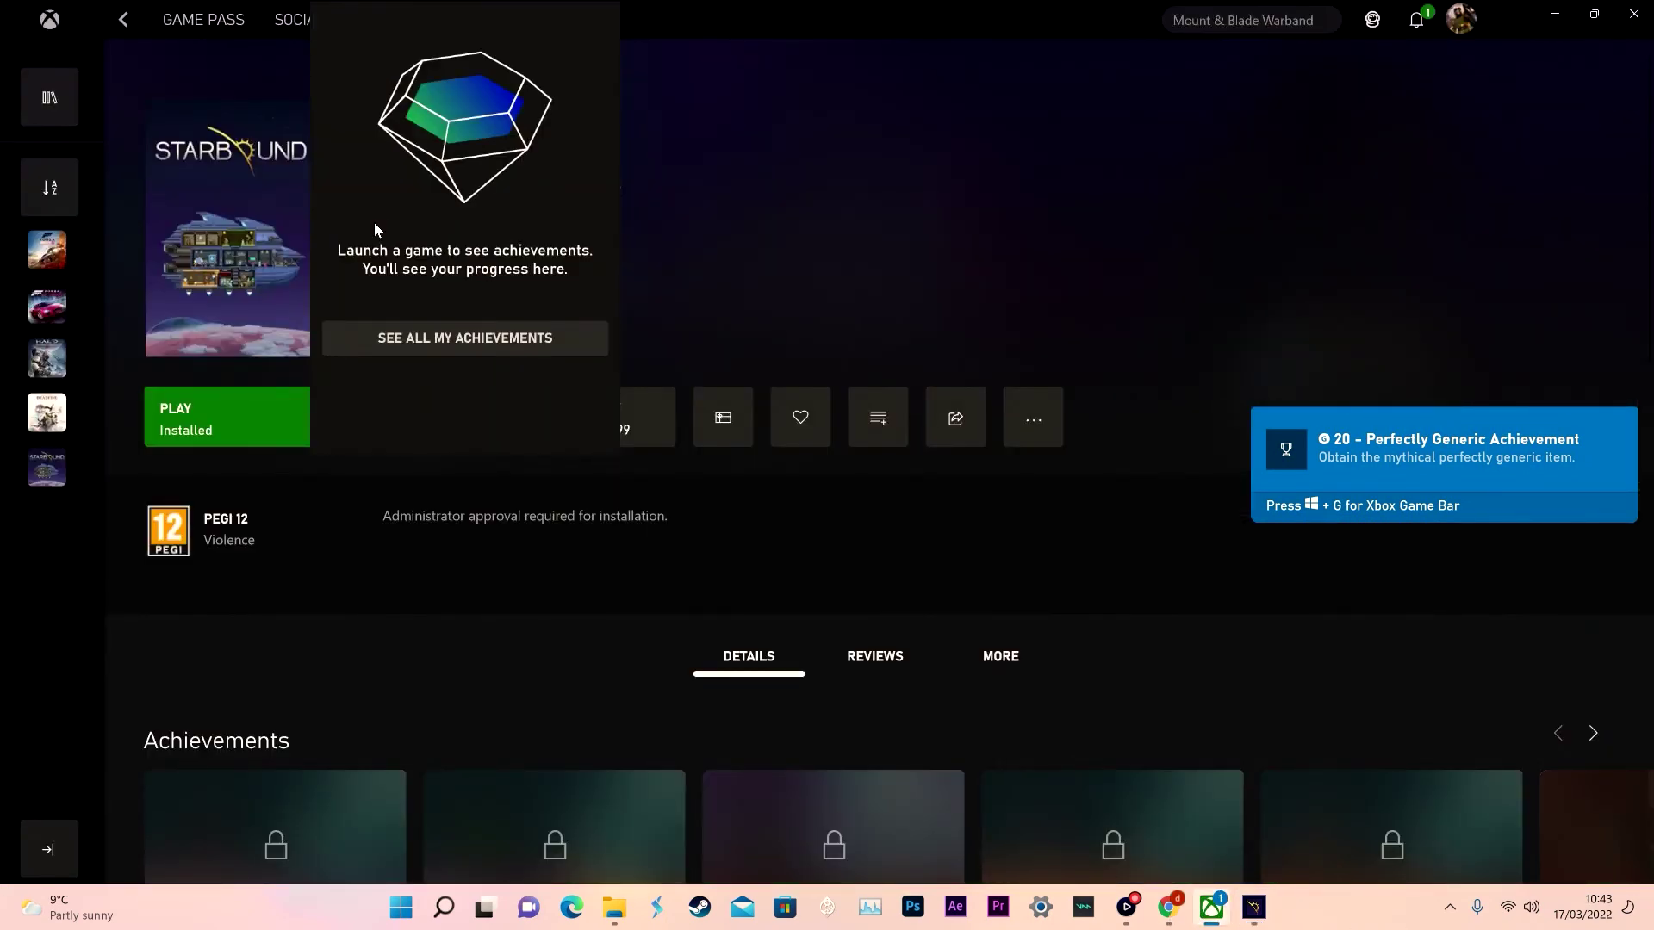
Dismiss Game Bar and go to the Forza Horizon 4 page in the Xbox app.
key(super+g)
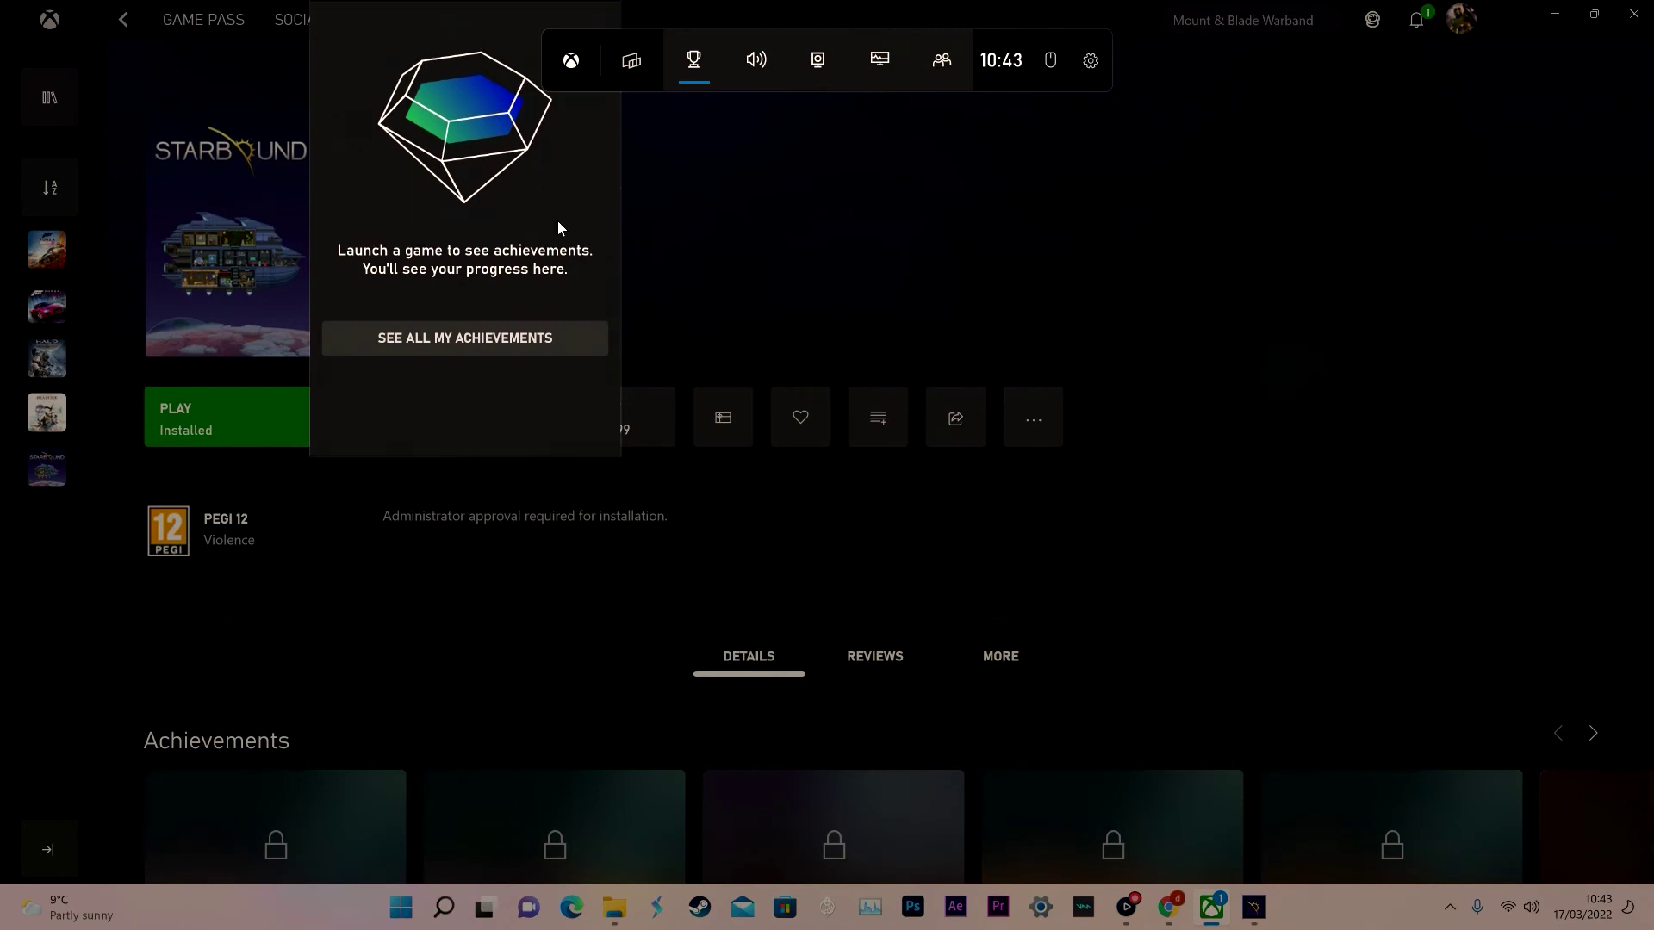
key(super+g)
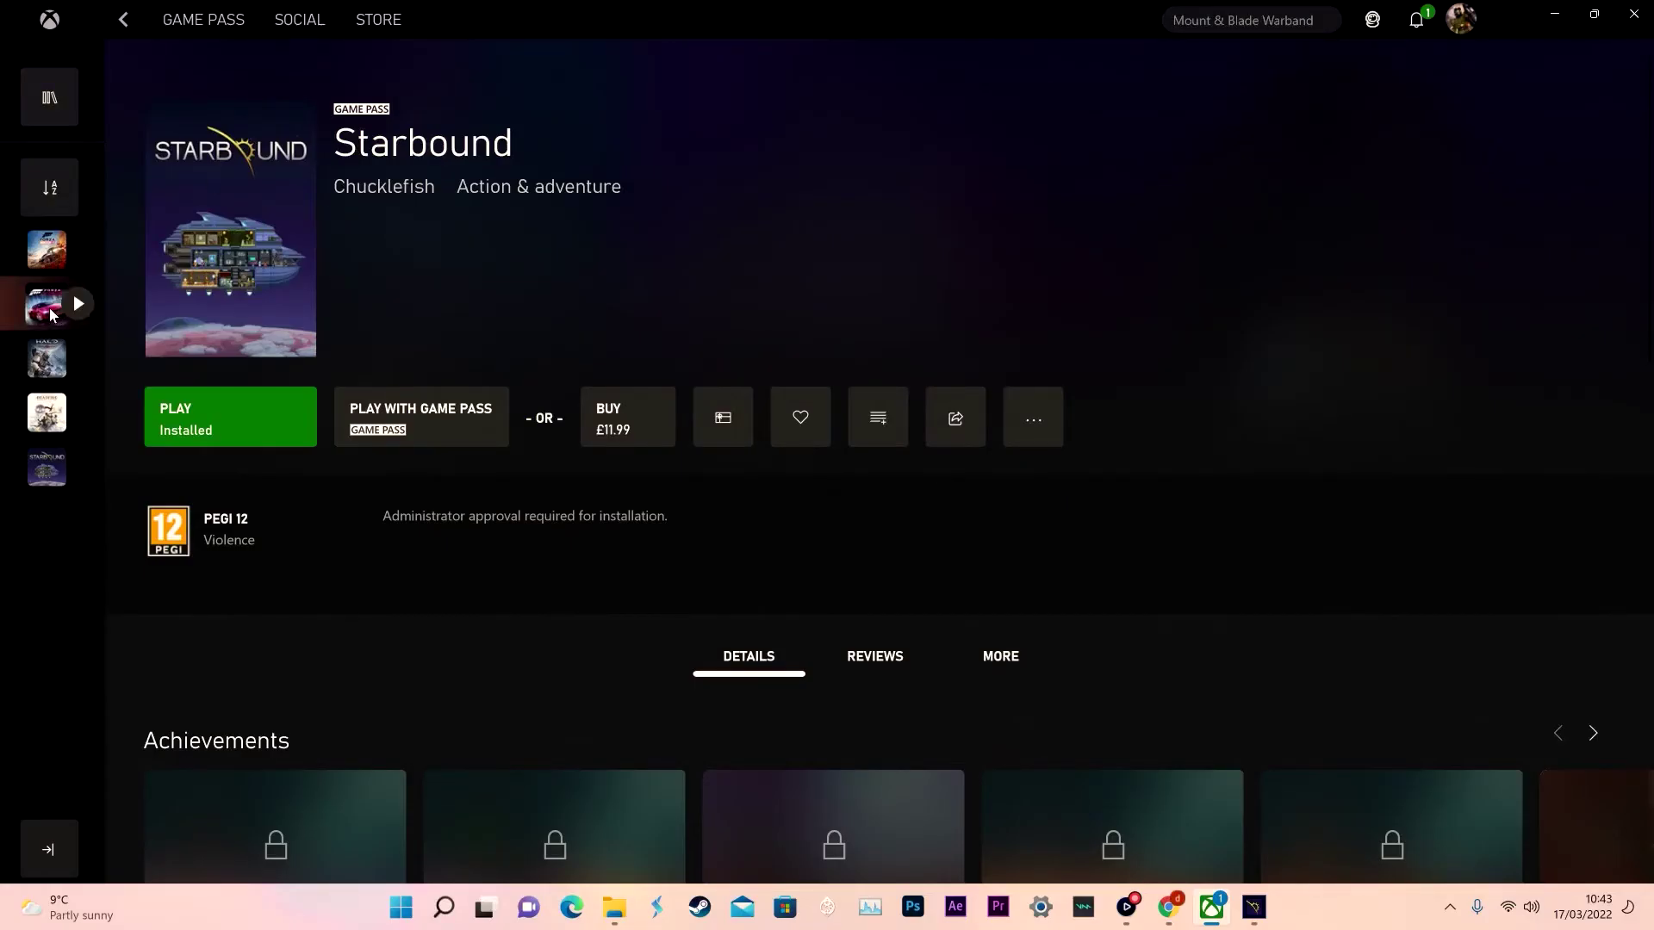
click(39, 241)
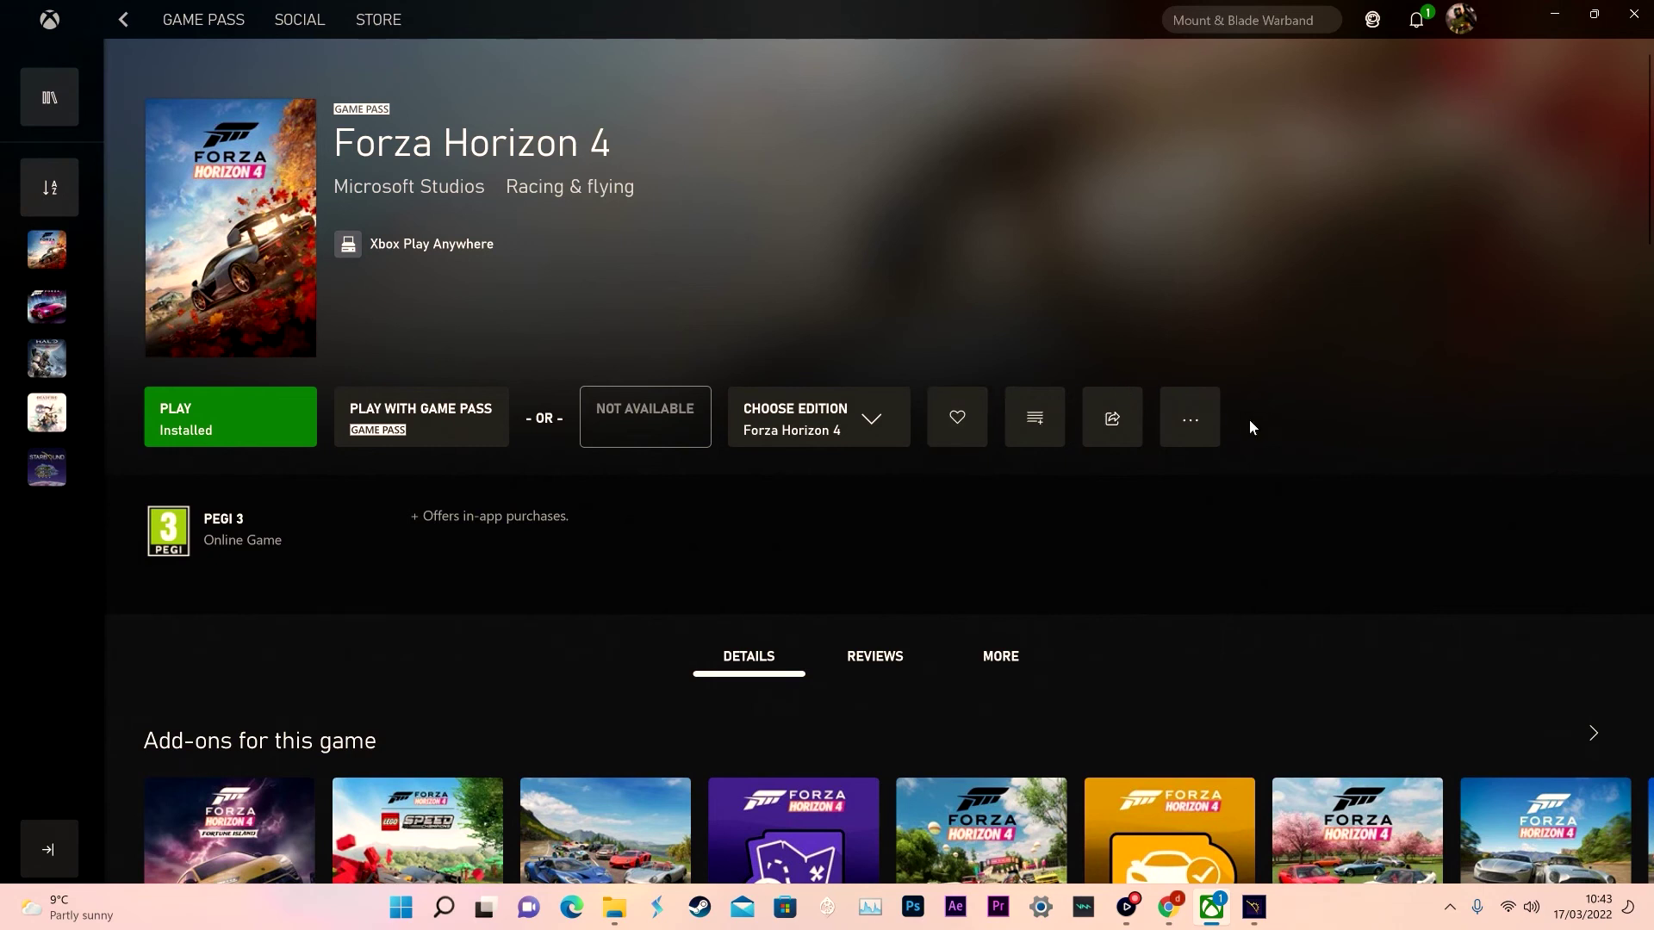
Inspect Forza Horizon 4's manage dialog, showing 79.41 GB on Drive C, then close it.
click(1181, 420)
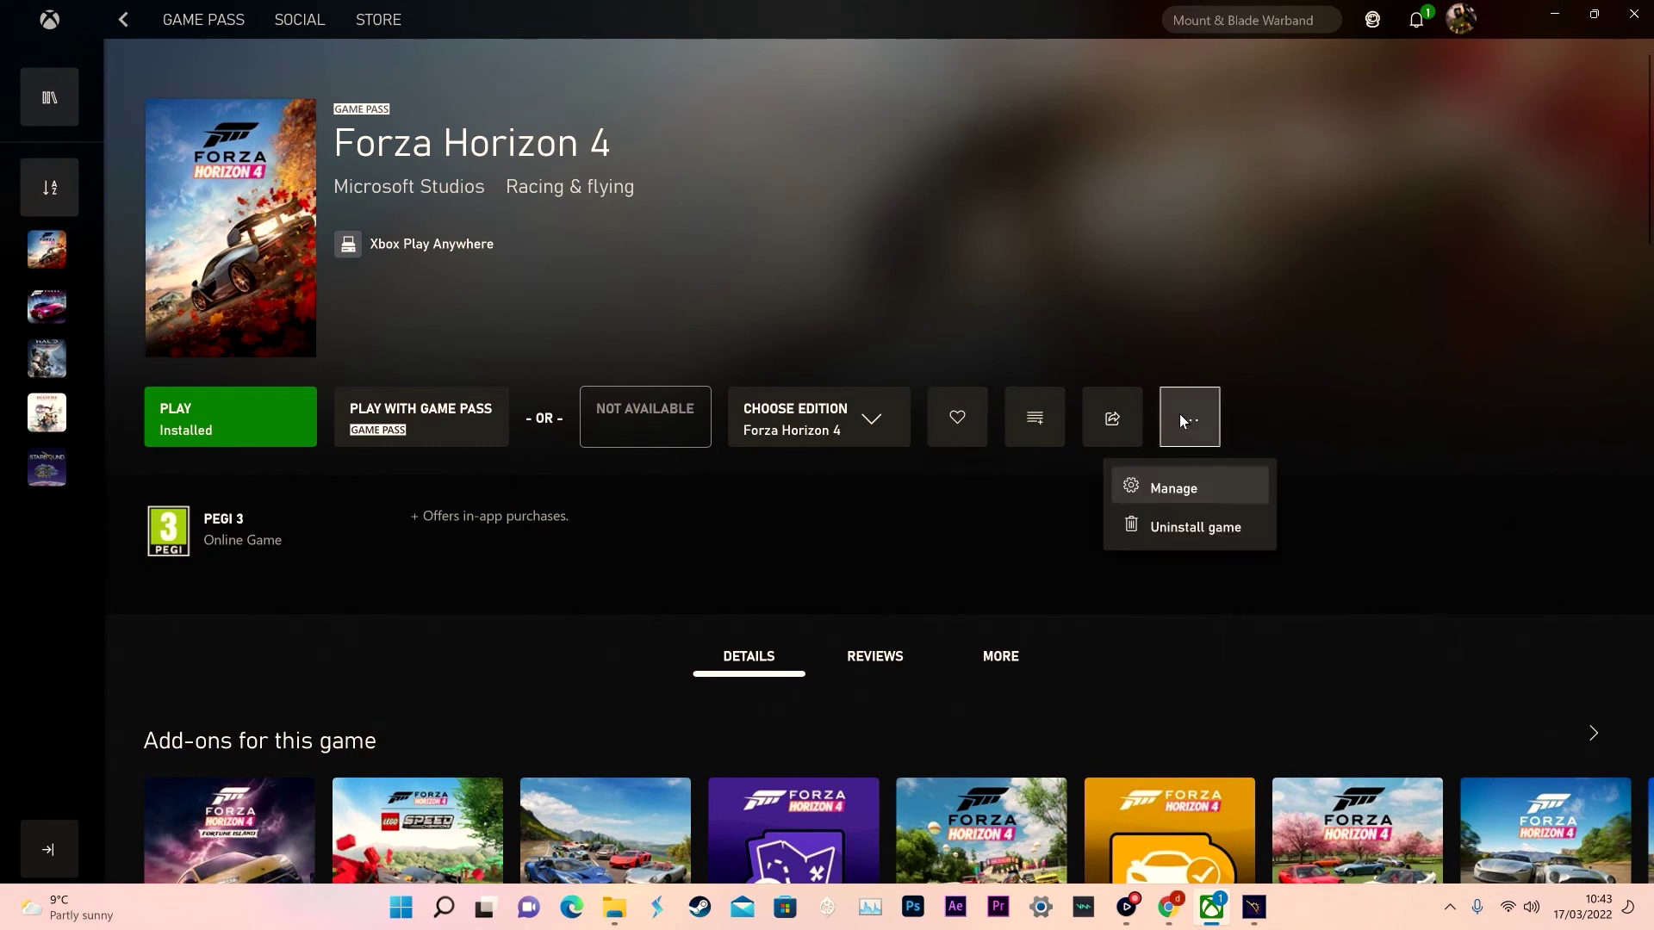
click(1192, 498)
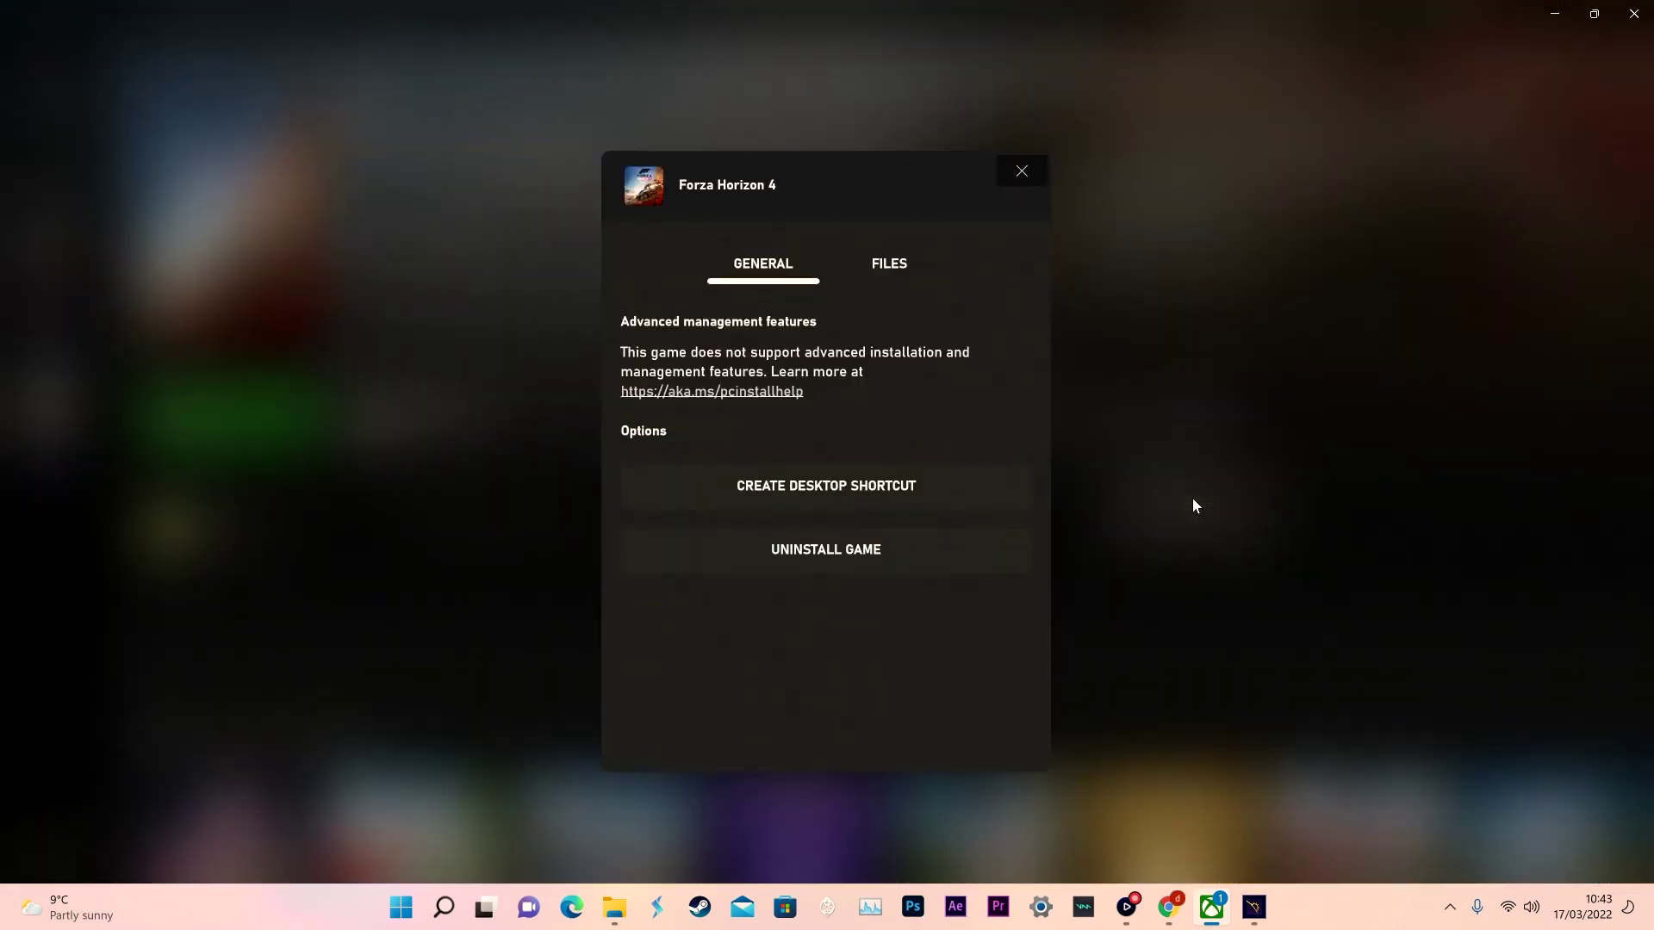
click(893, 268)
click(745, 264)
click(894, 265)
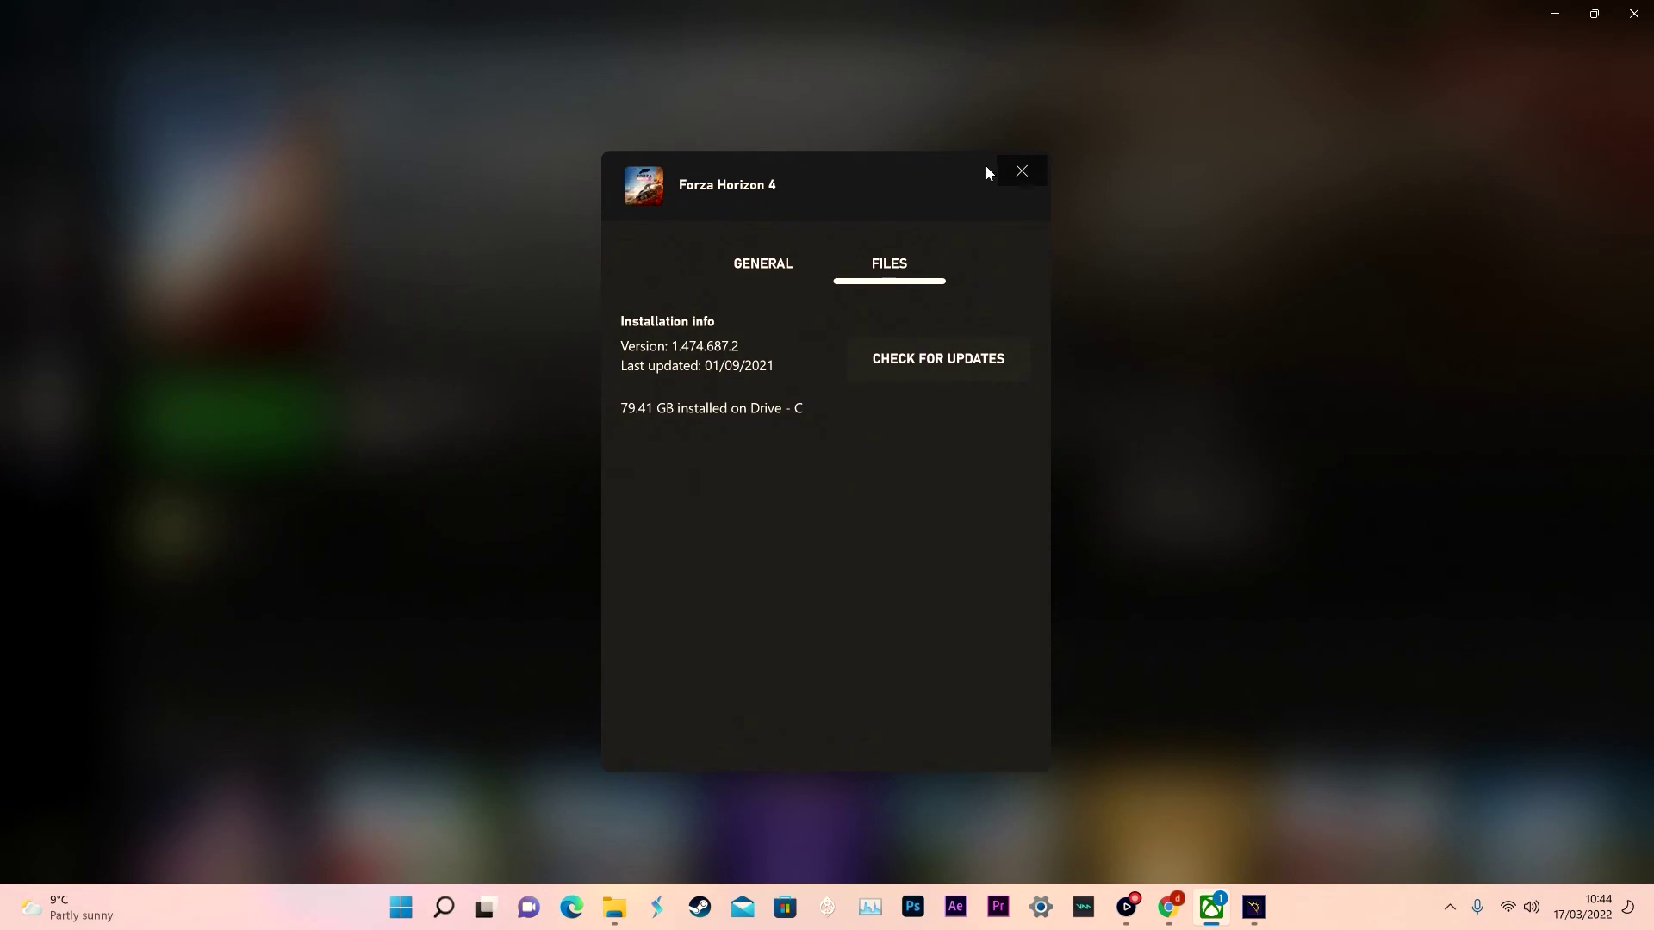
click(1016, 173)
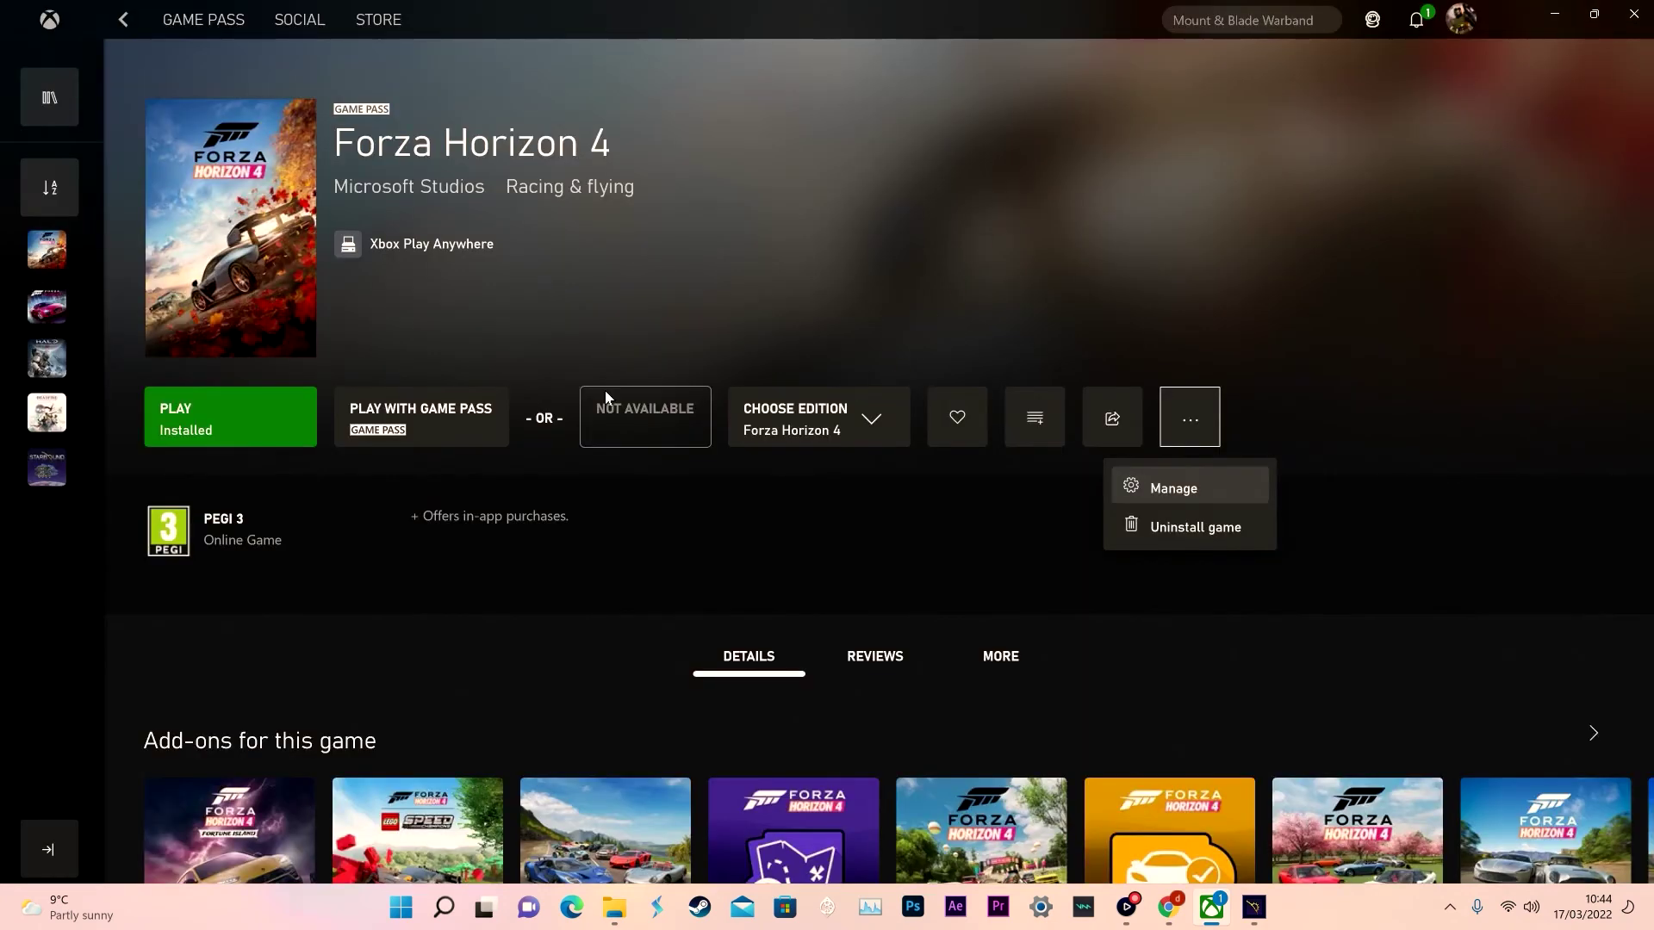
click(47, 249)
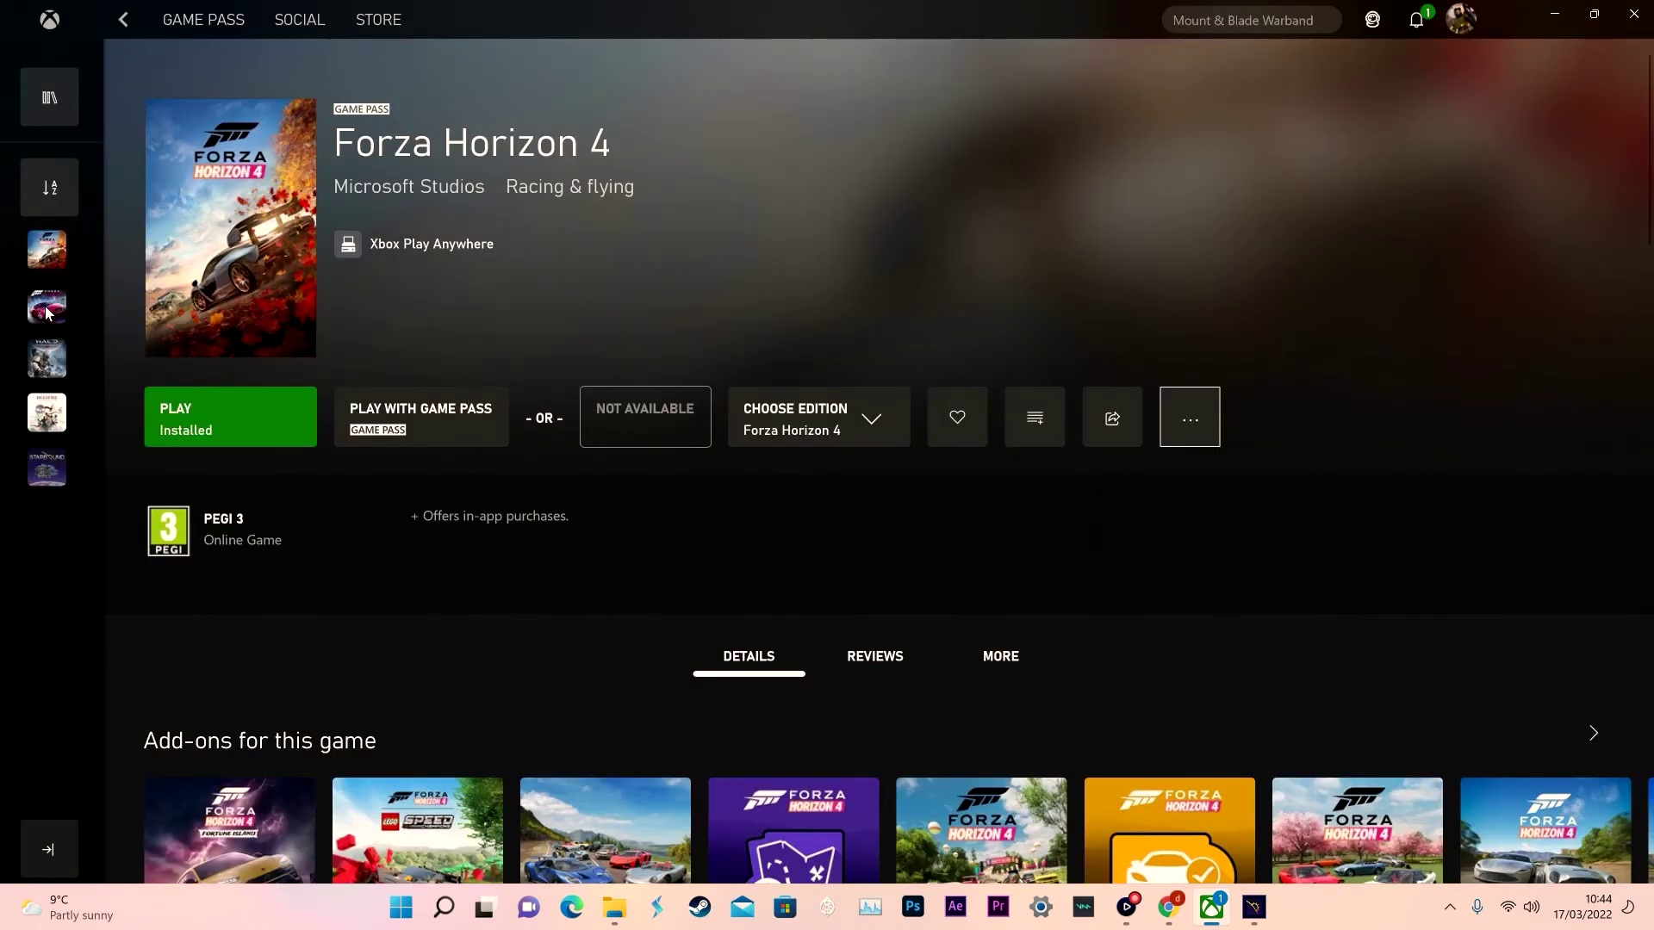
Open Pillars of Eternity 2: Deadfire's install folder in File Explorer from its Manage dialog.
click(38, 430)
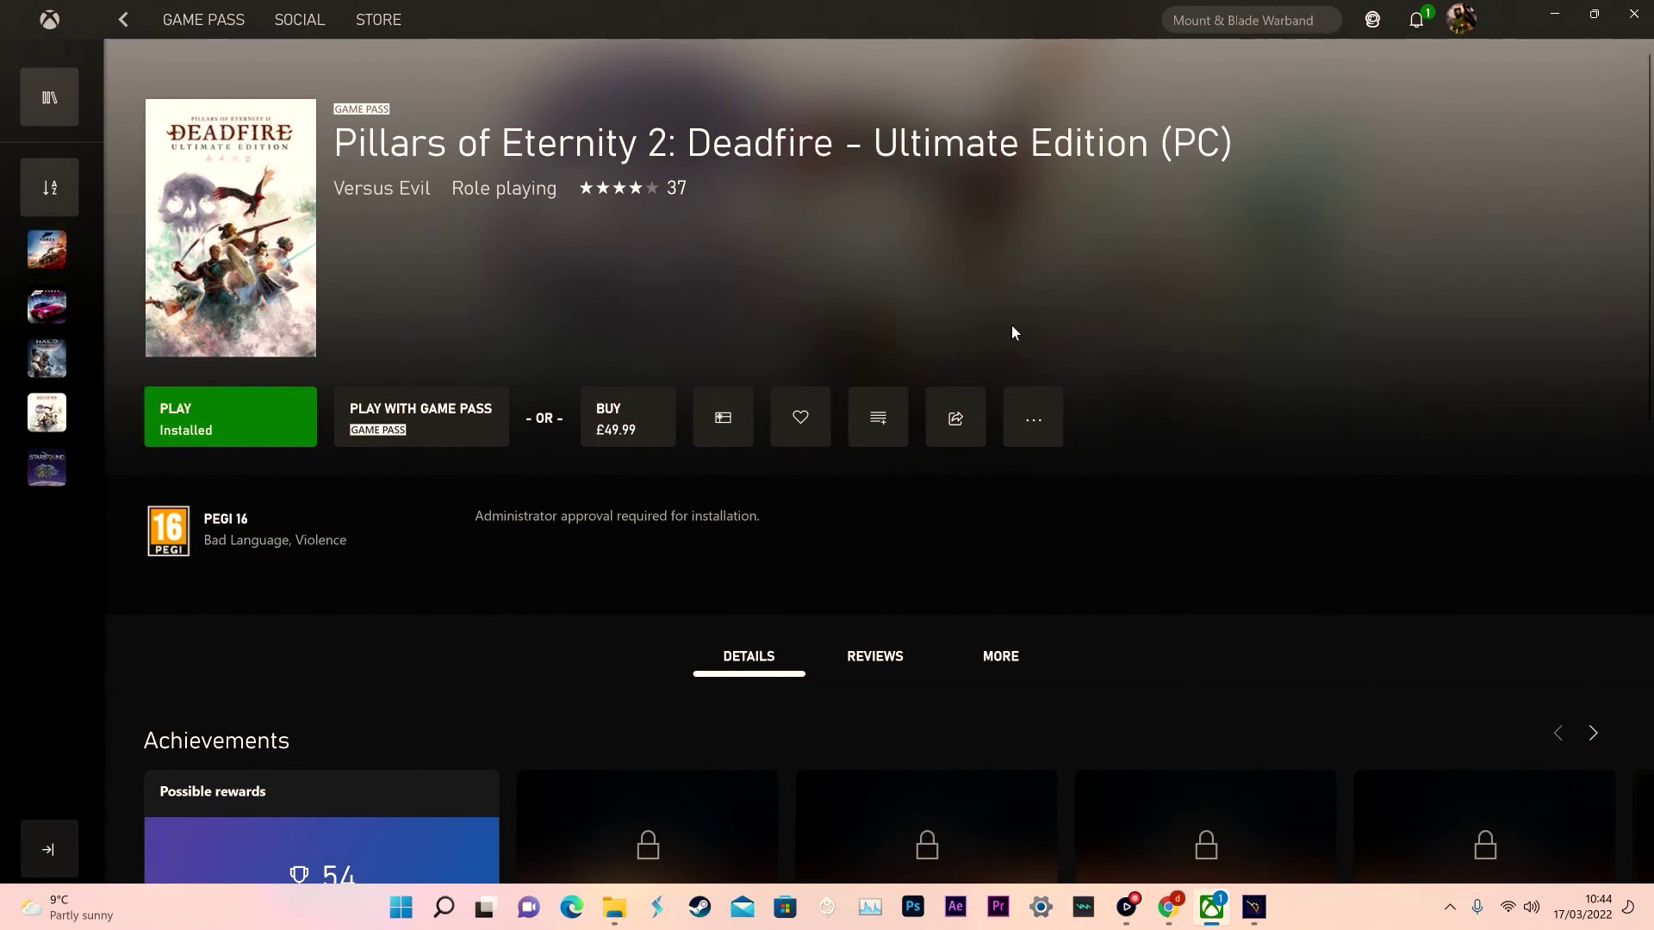
click(1020, 425)
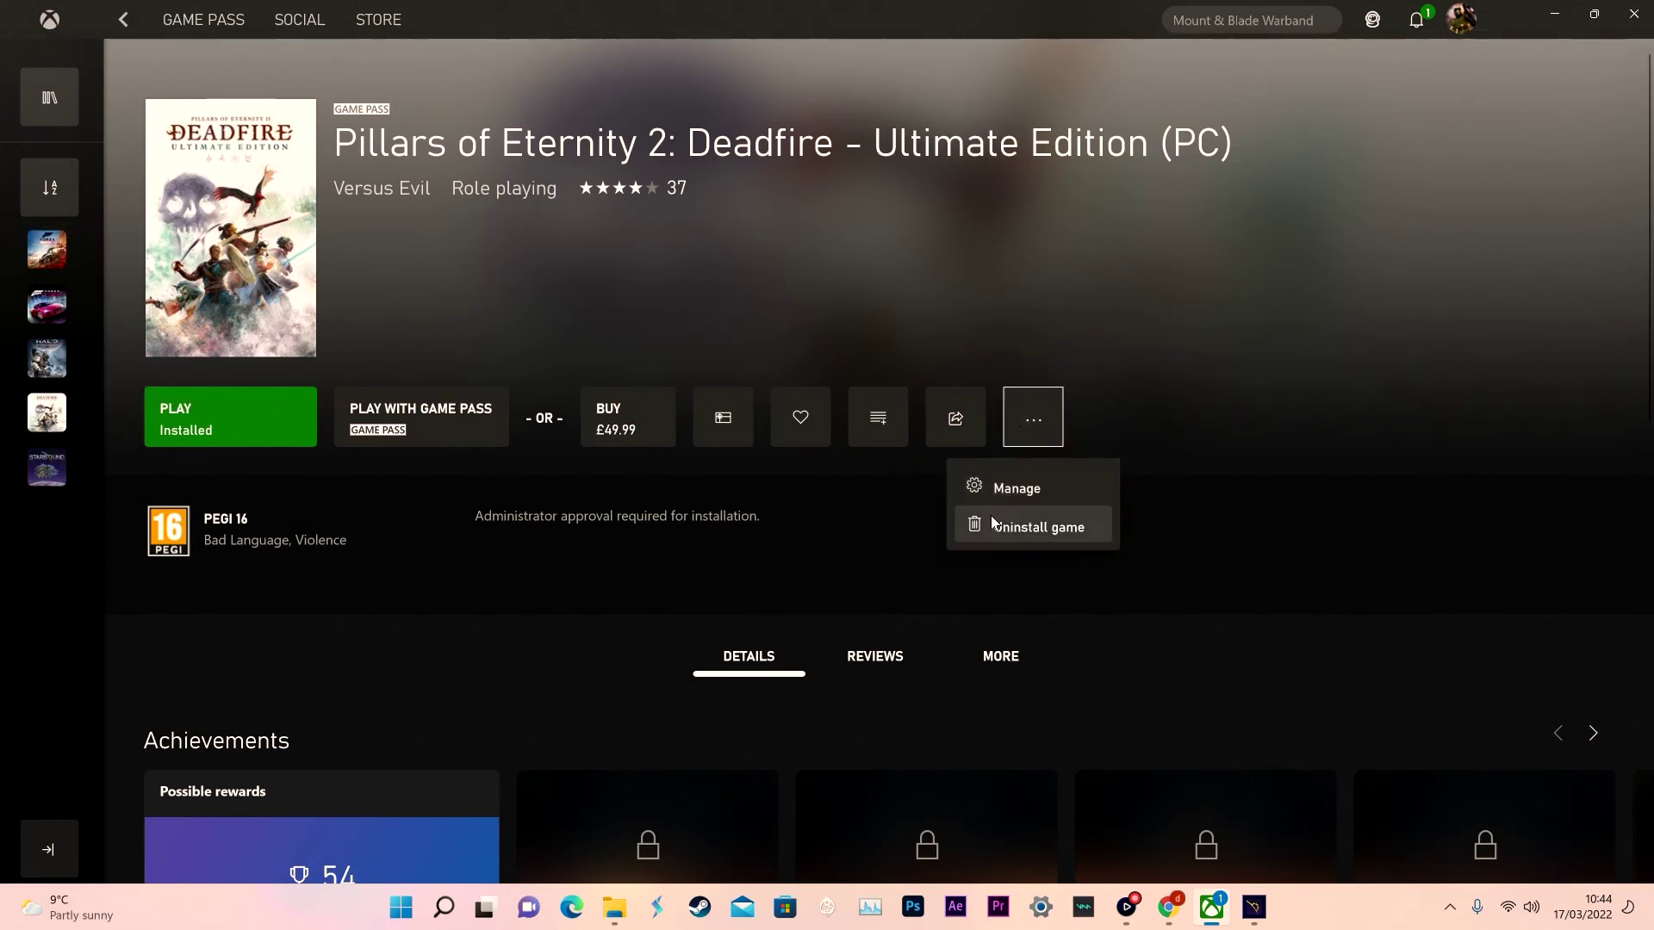
click(994, 487)
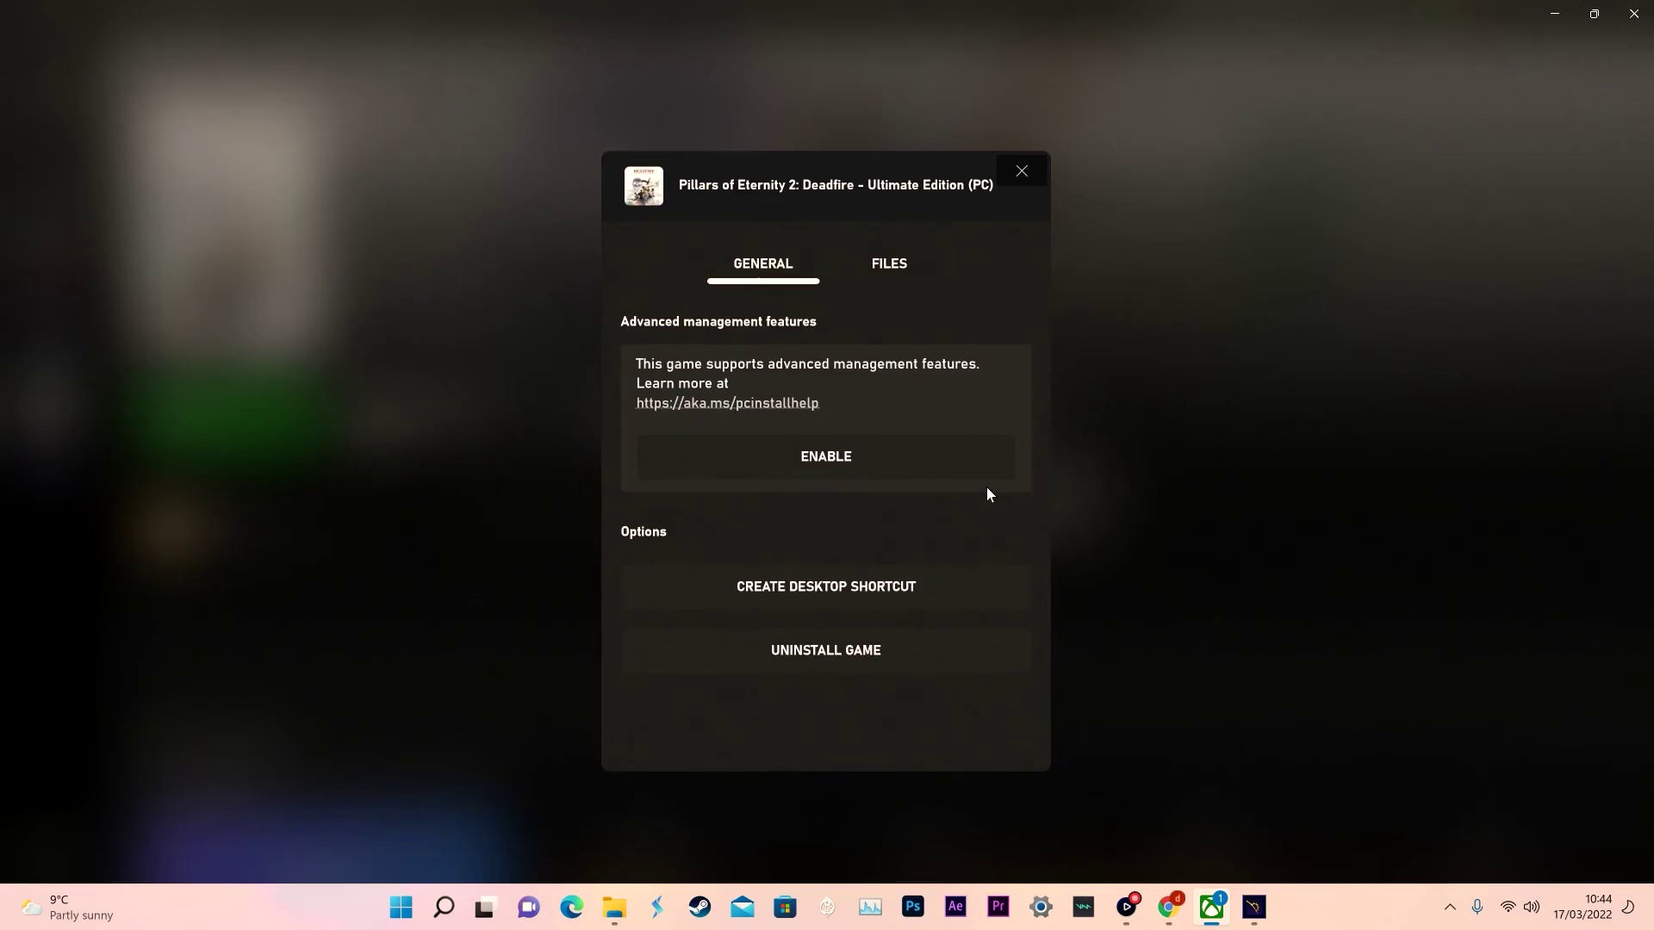
click(882, 274)
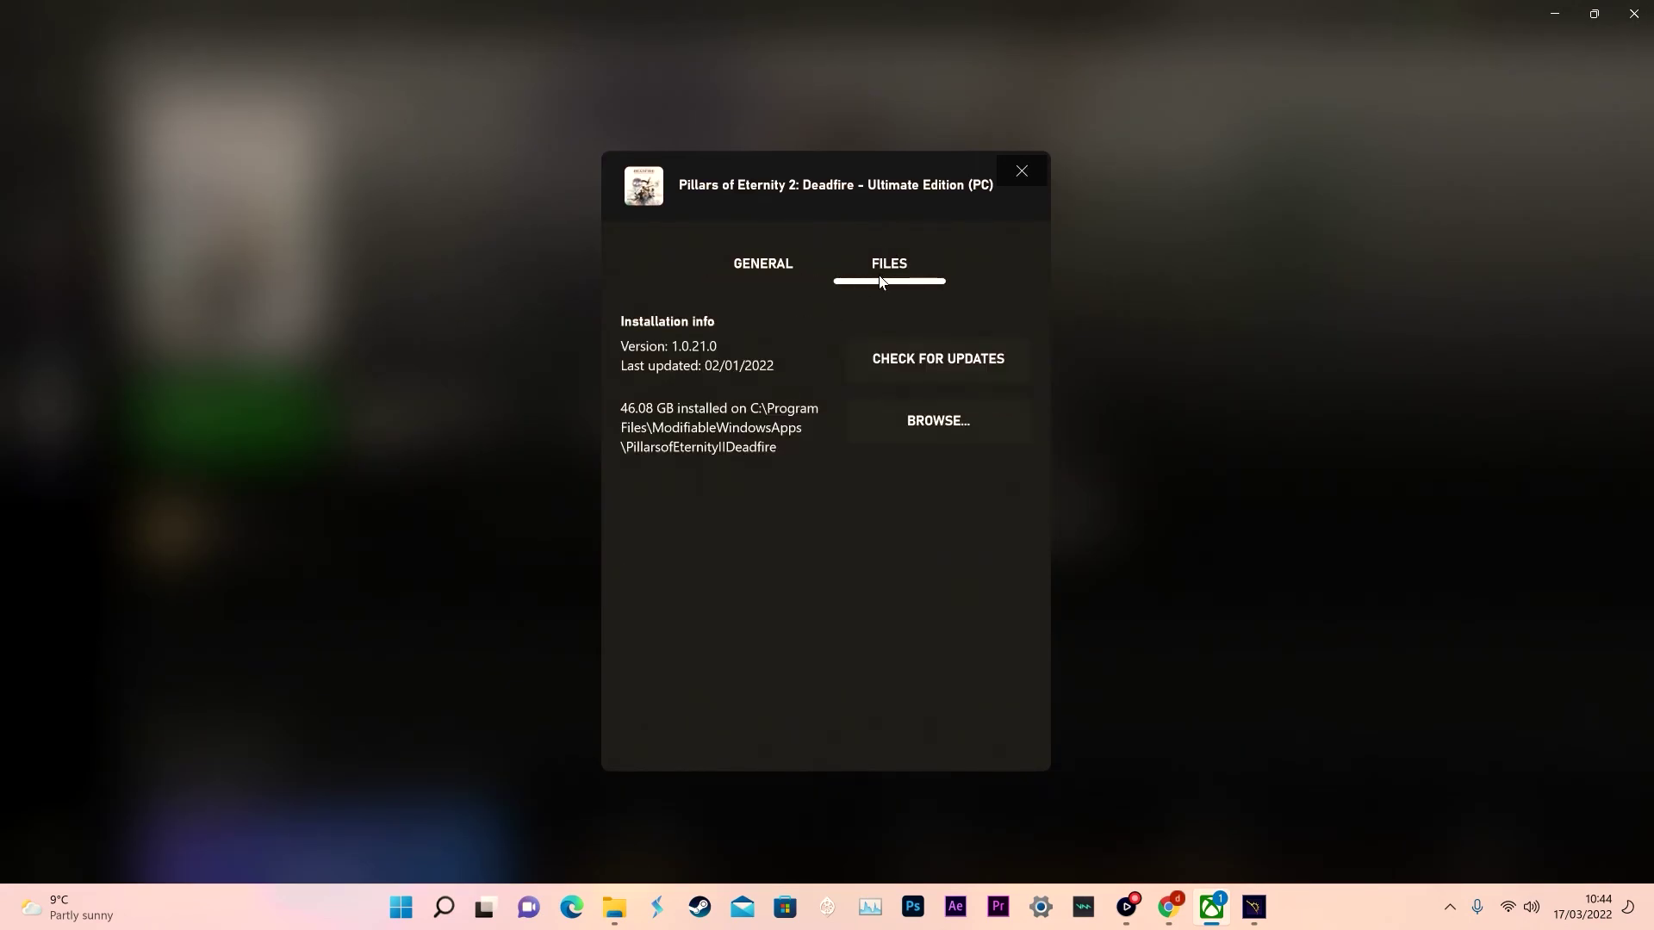
click(902, 422)
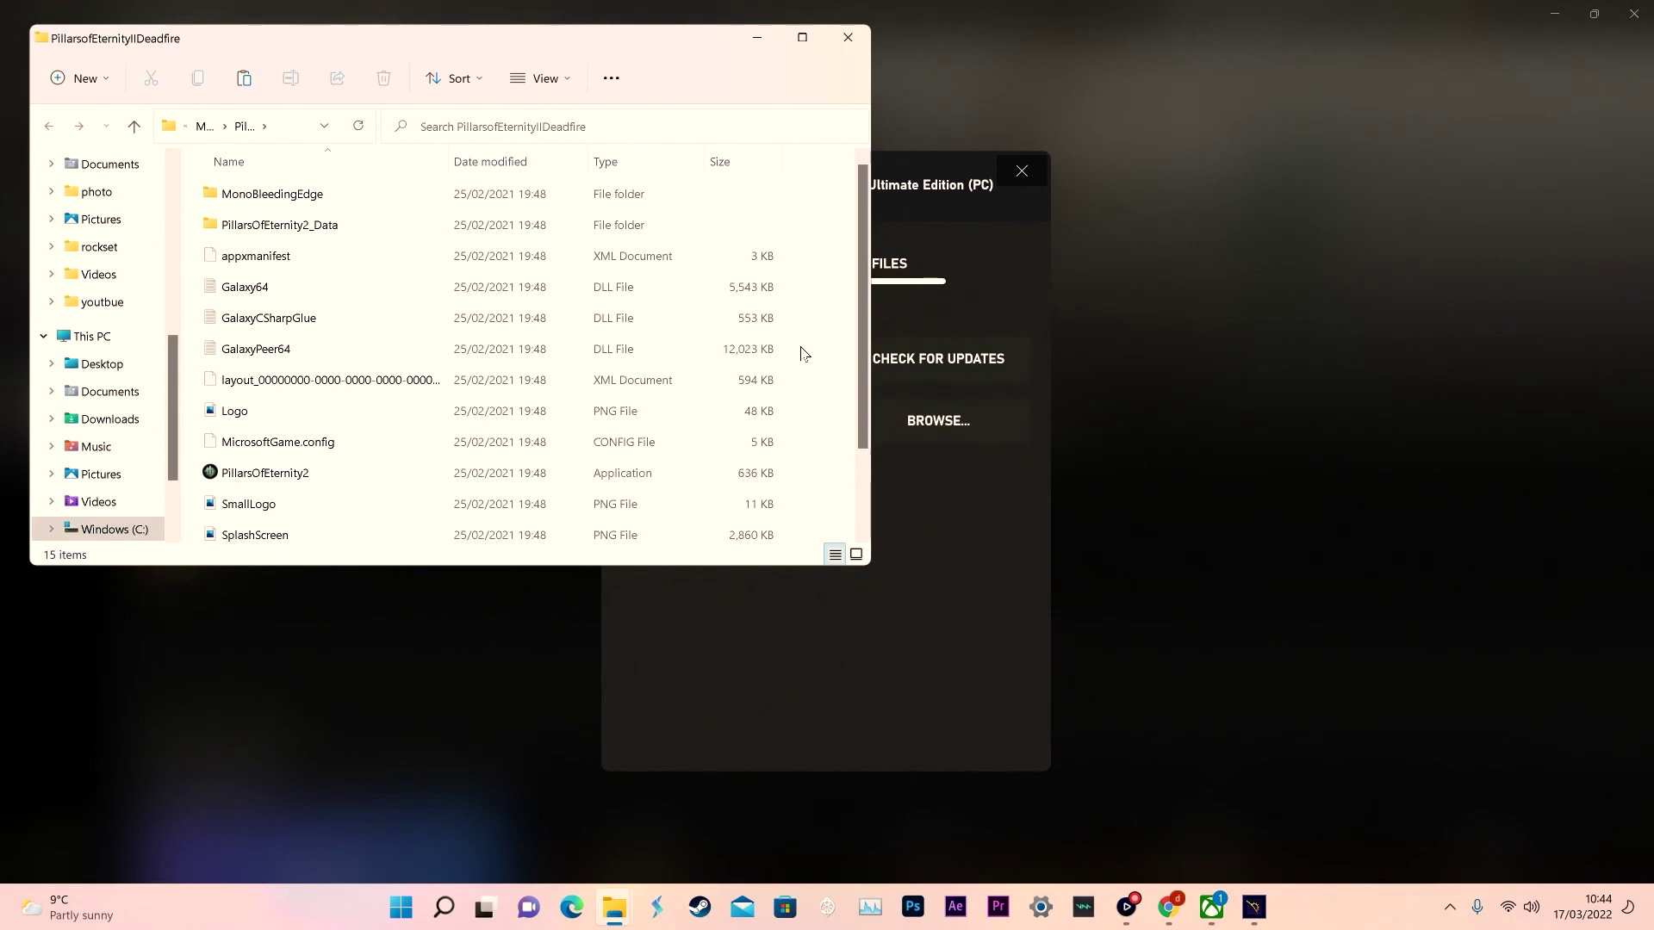
Close Explorer and switch between the General and Files tabs of the manage dialog.
click(837, 41)
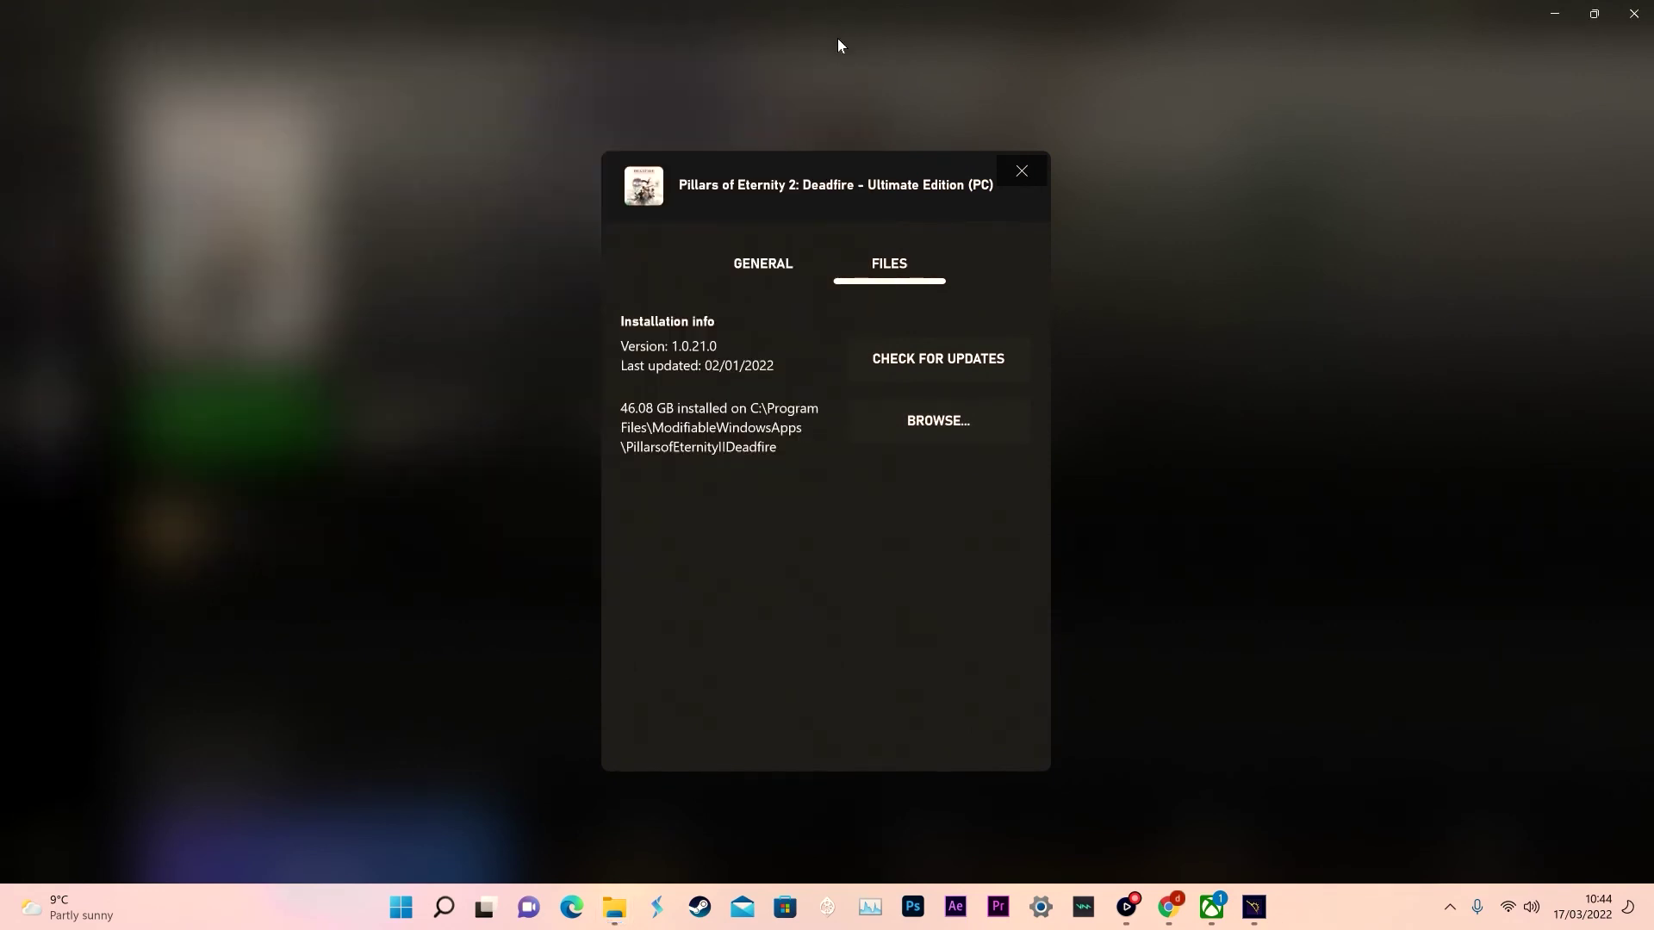
click(765, 266)
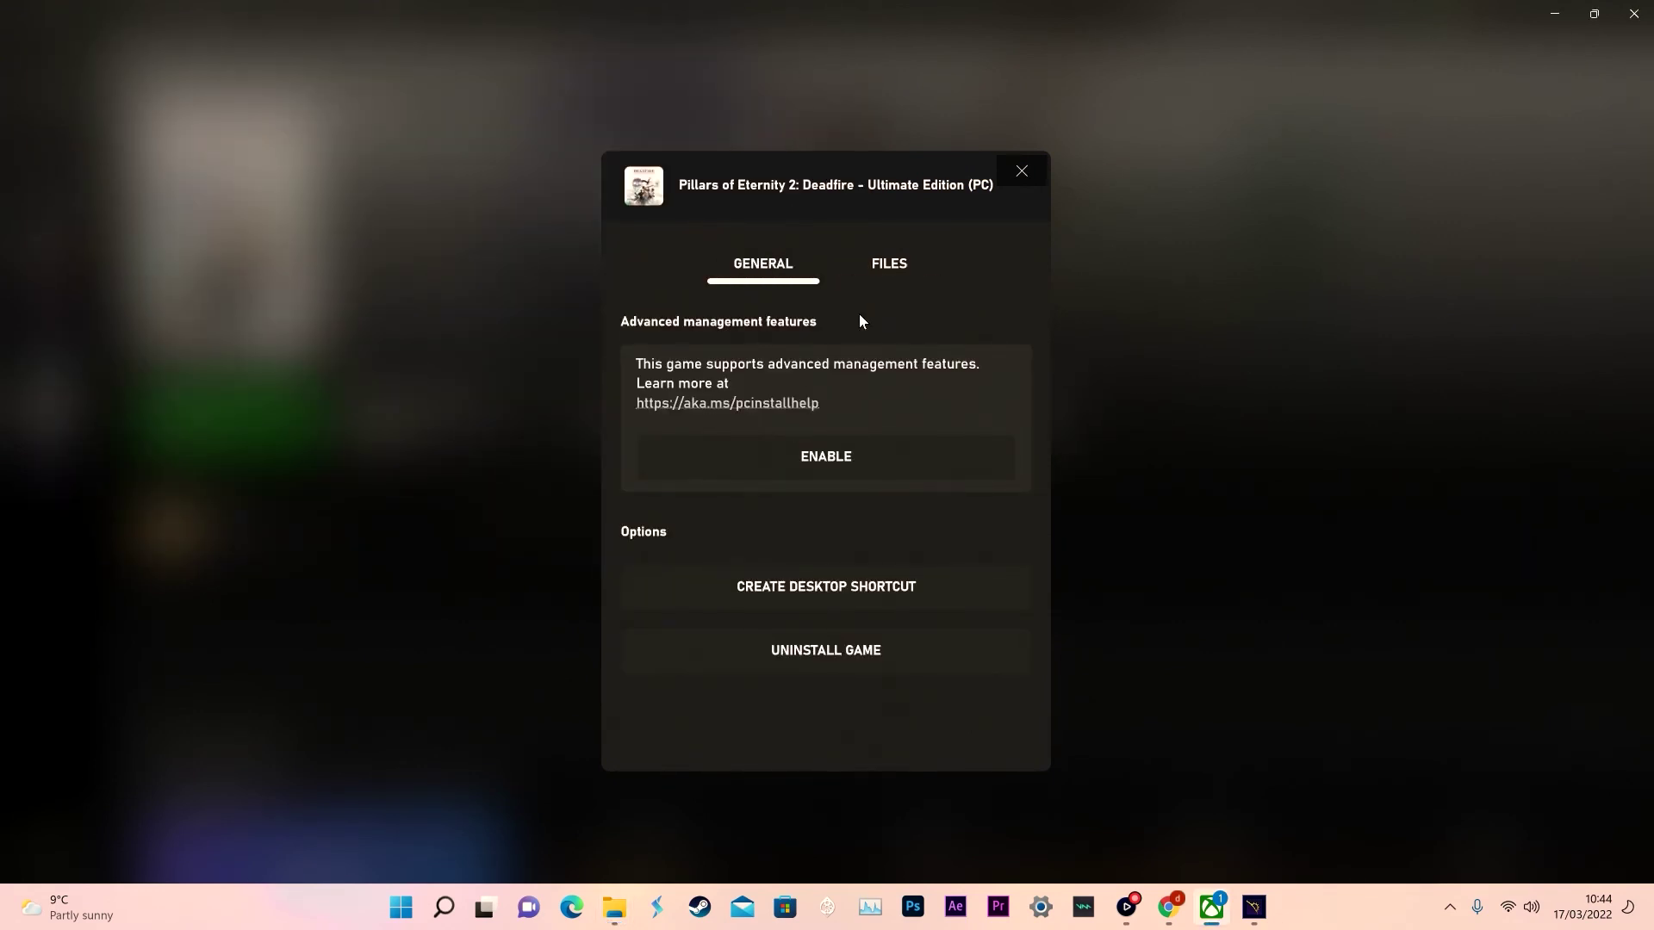
click(852, 275)
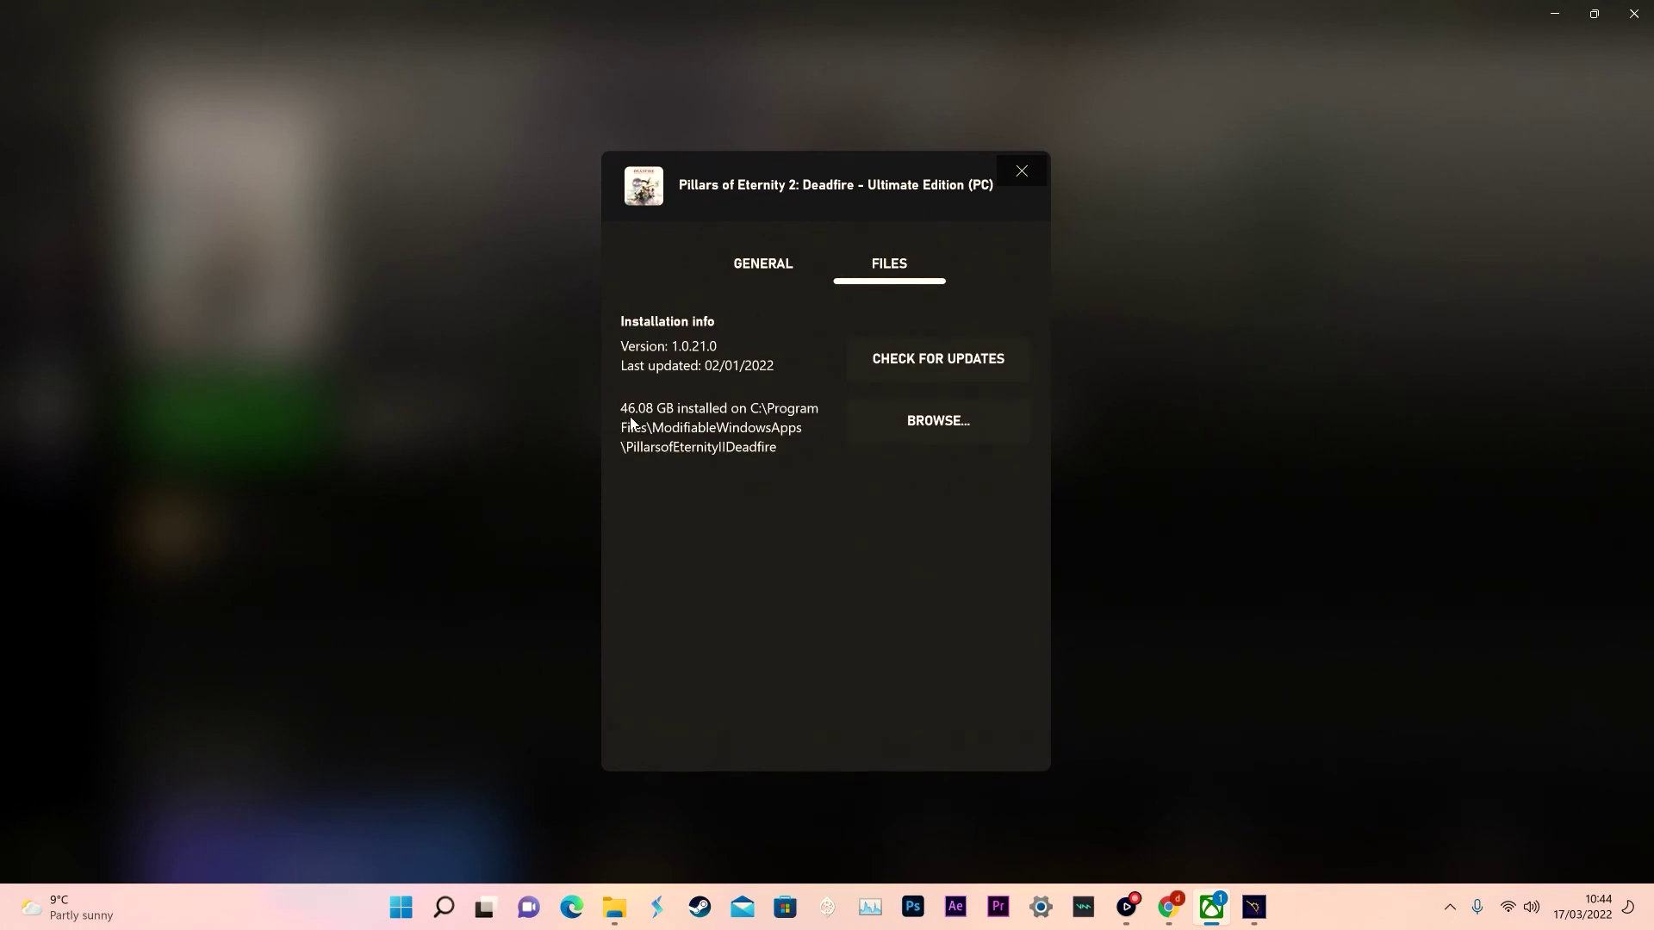
click(781, 259)
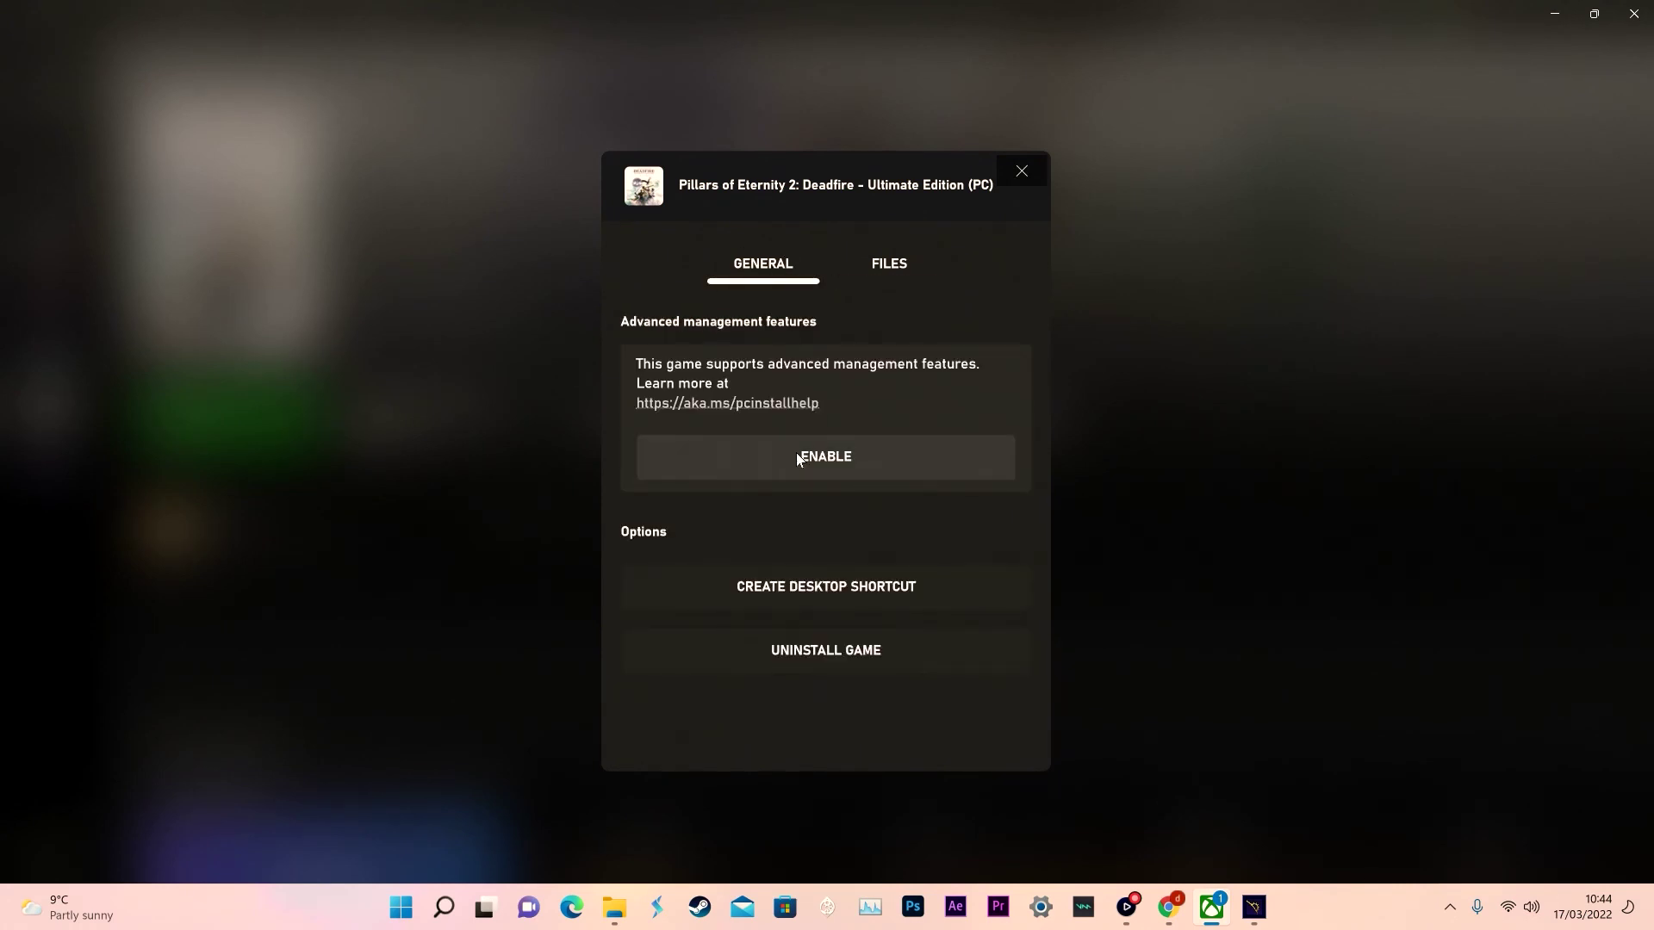
Enable advanced management, then cancel the resulting move from the progress view.
click(796, 455)
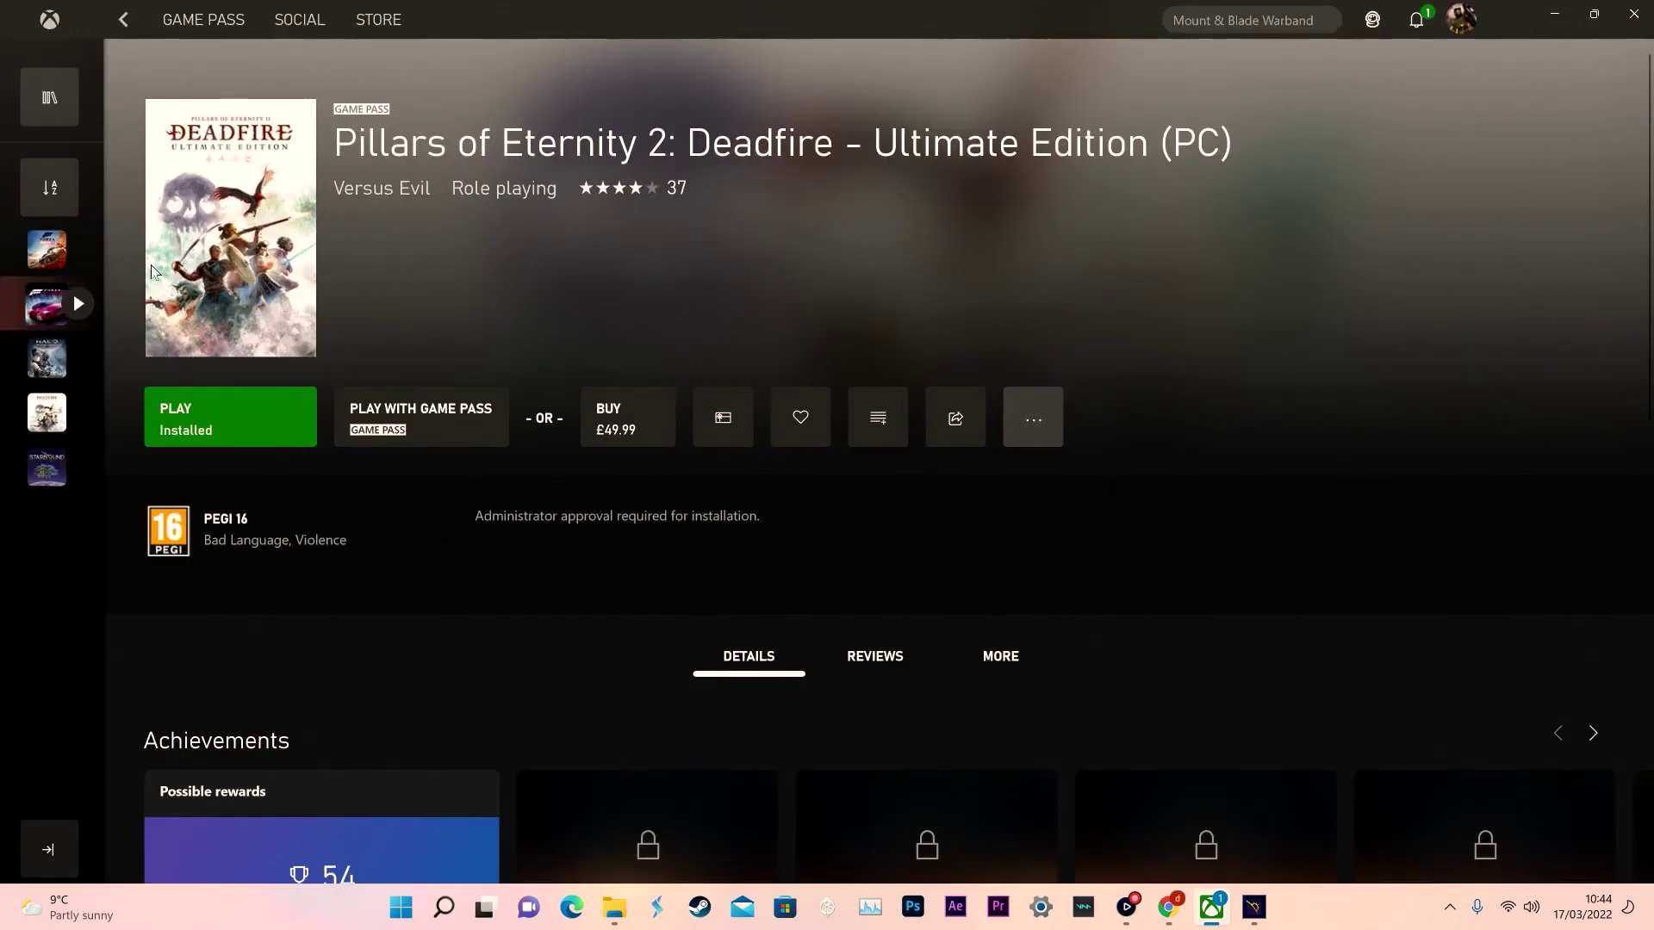
click(241, 394)
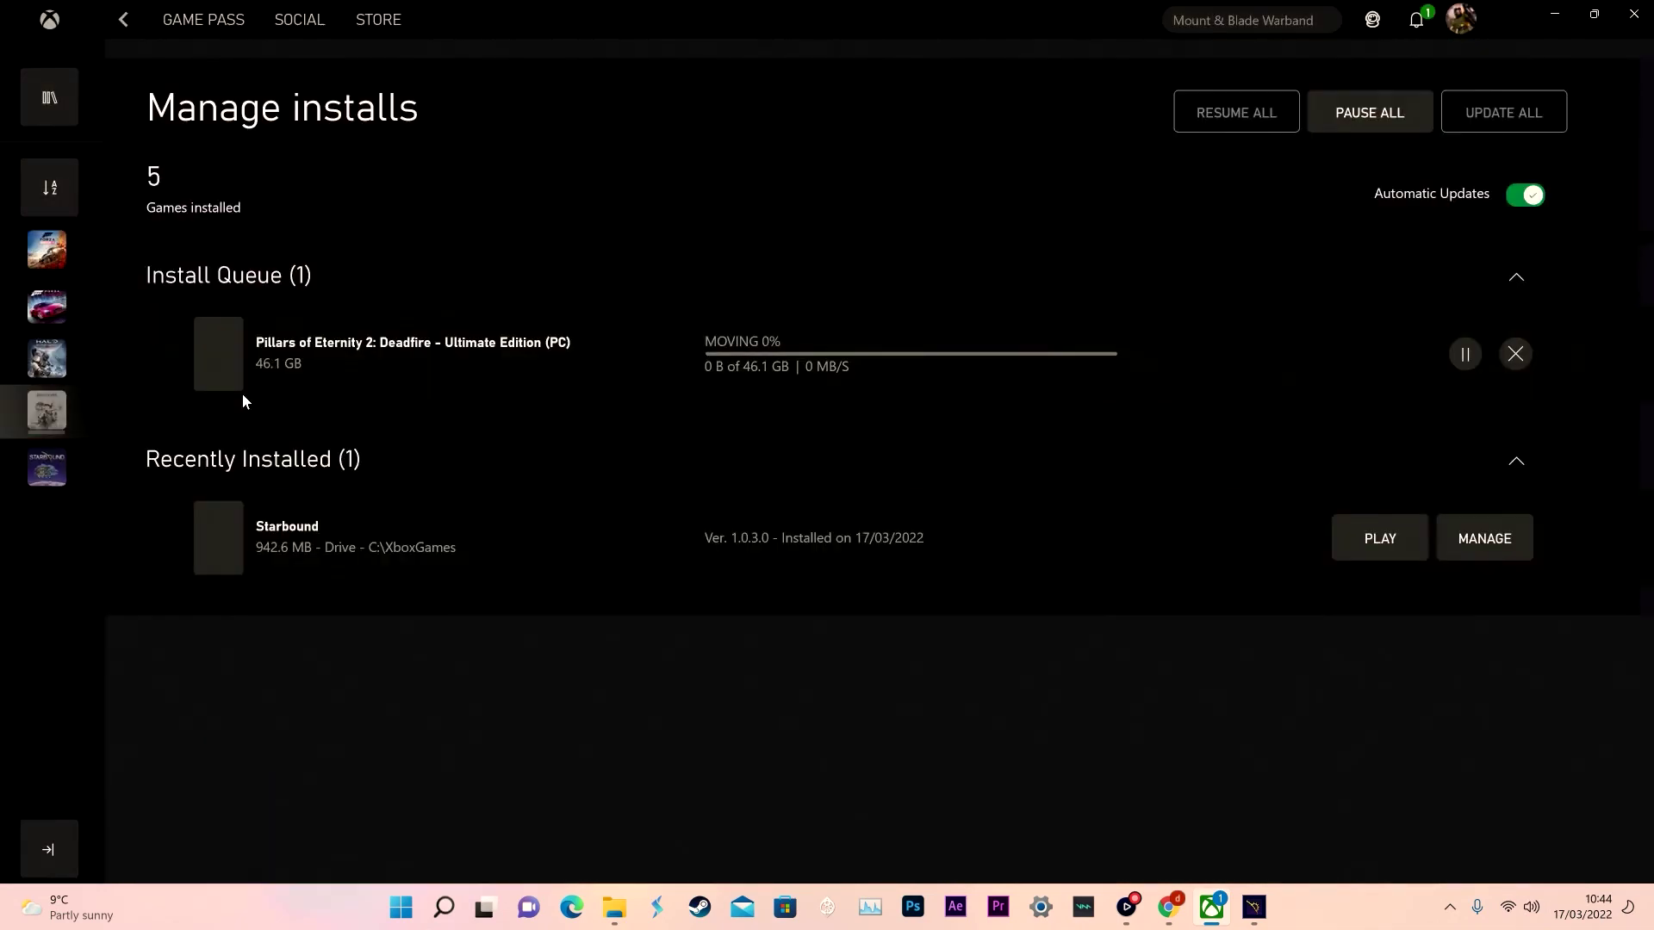
click(1513, 354)
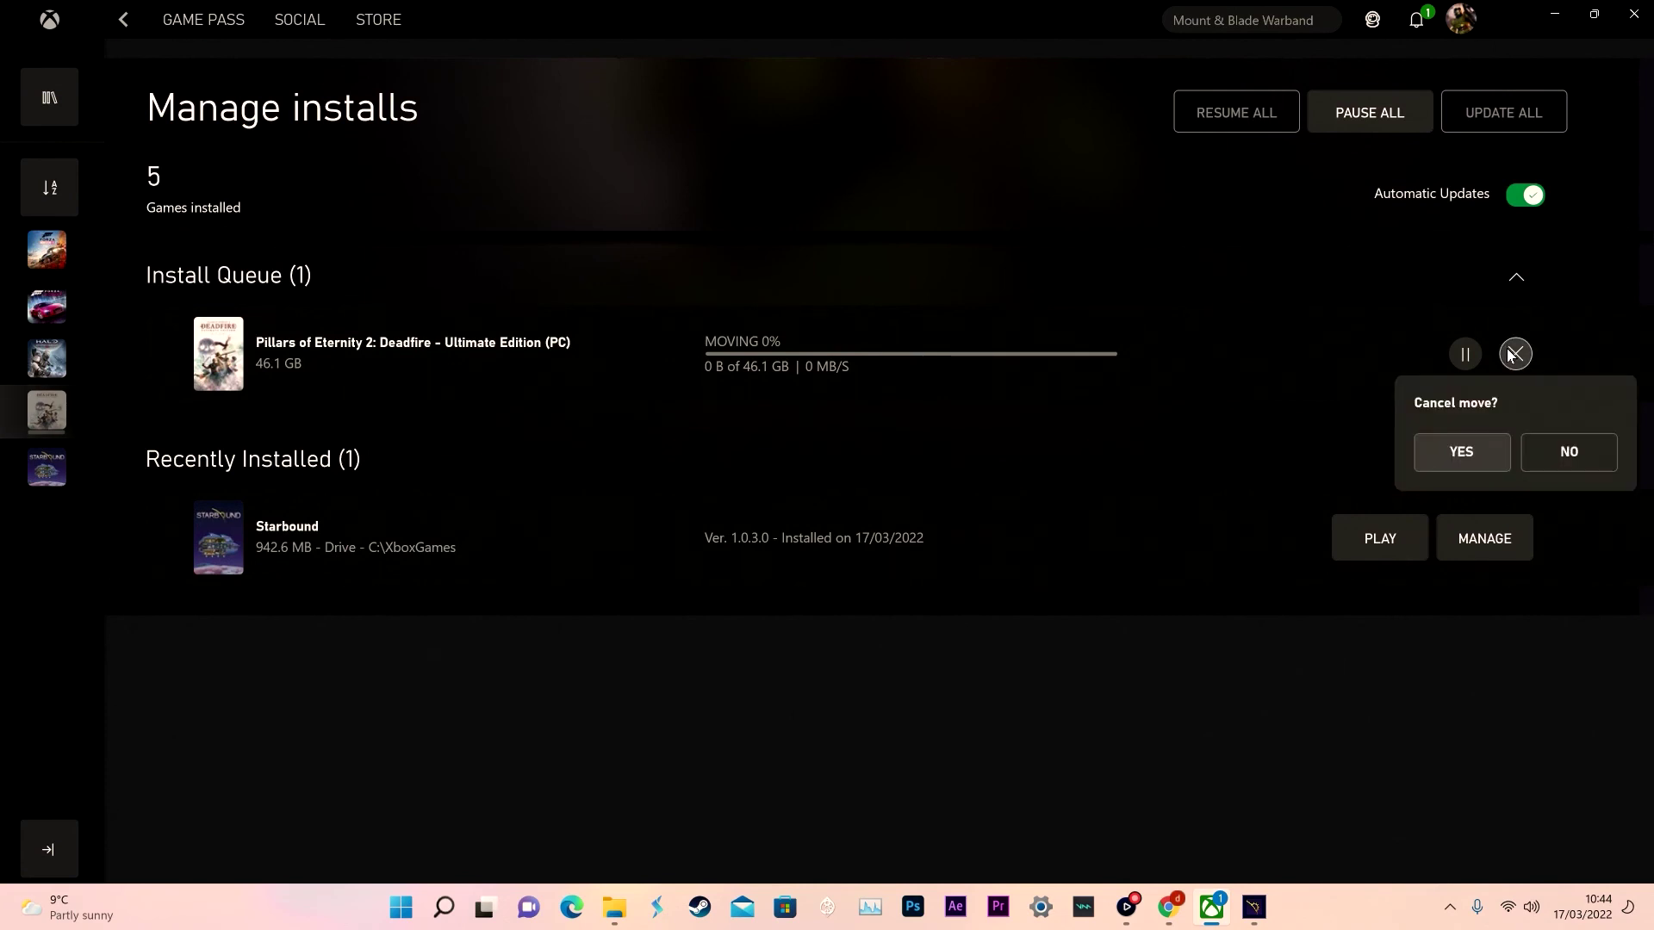
click(1452, 454)
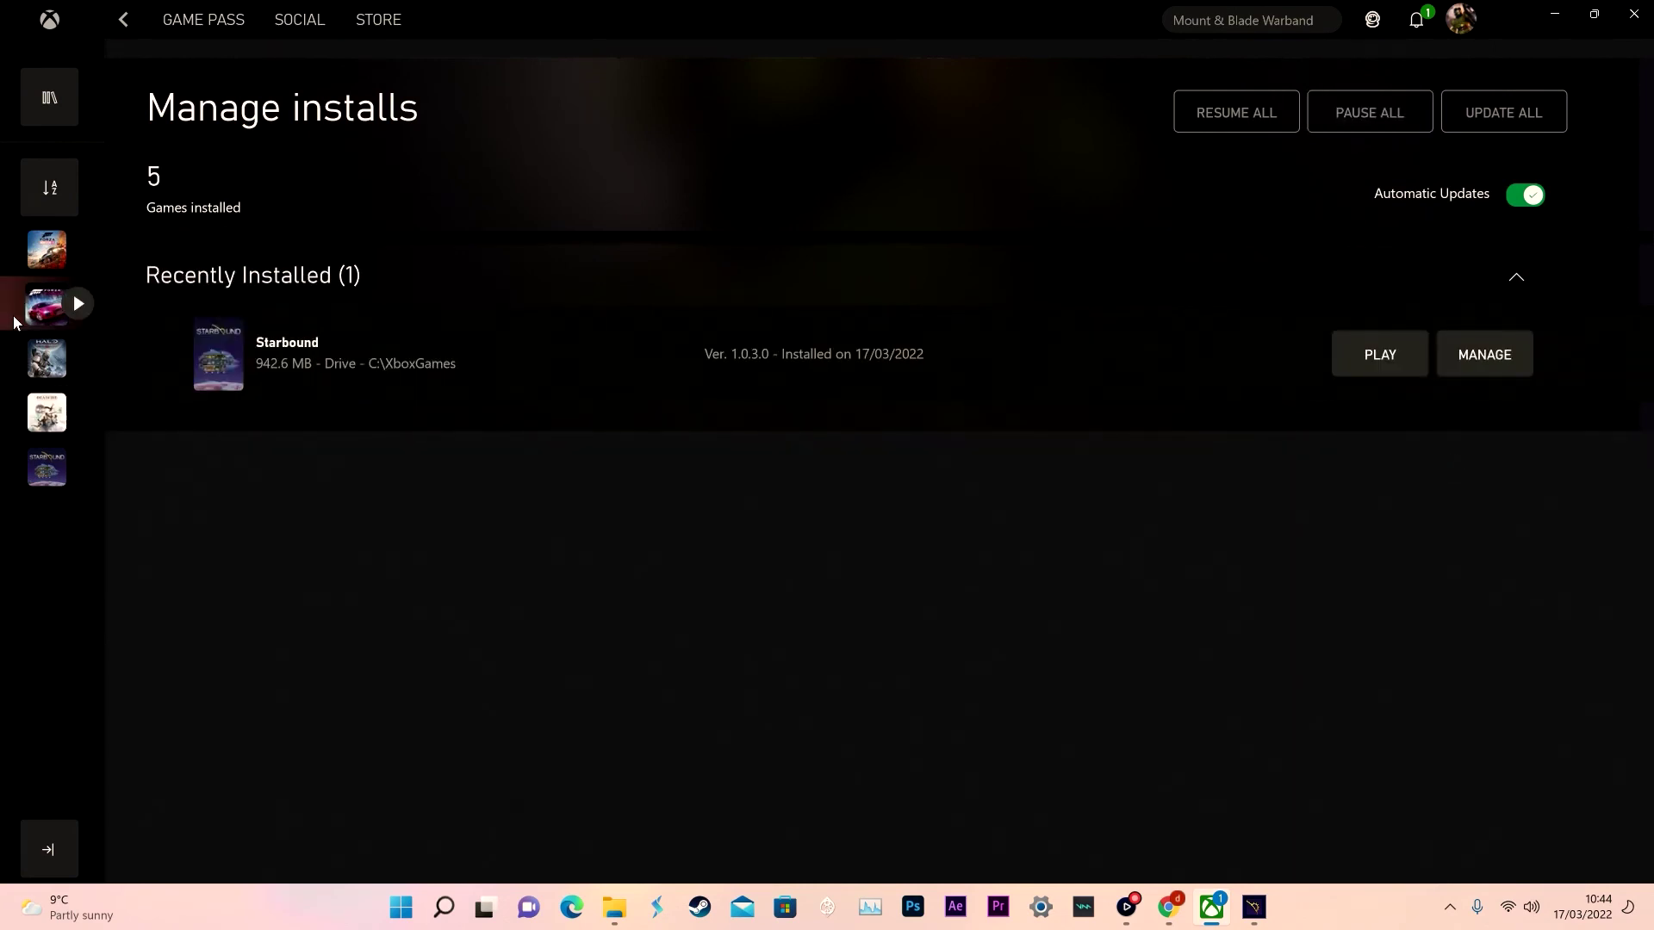
Reopen Pillars of Eternity 2's manage dialog on Files, showing 46.08 GB under ModifiableWindowsApps.
click(39, 424)
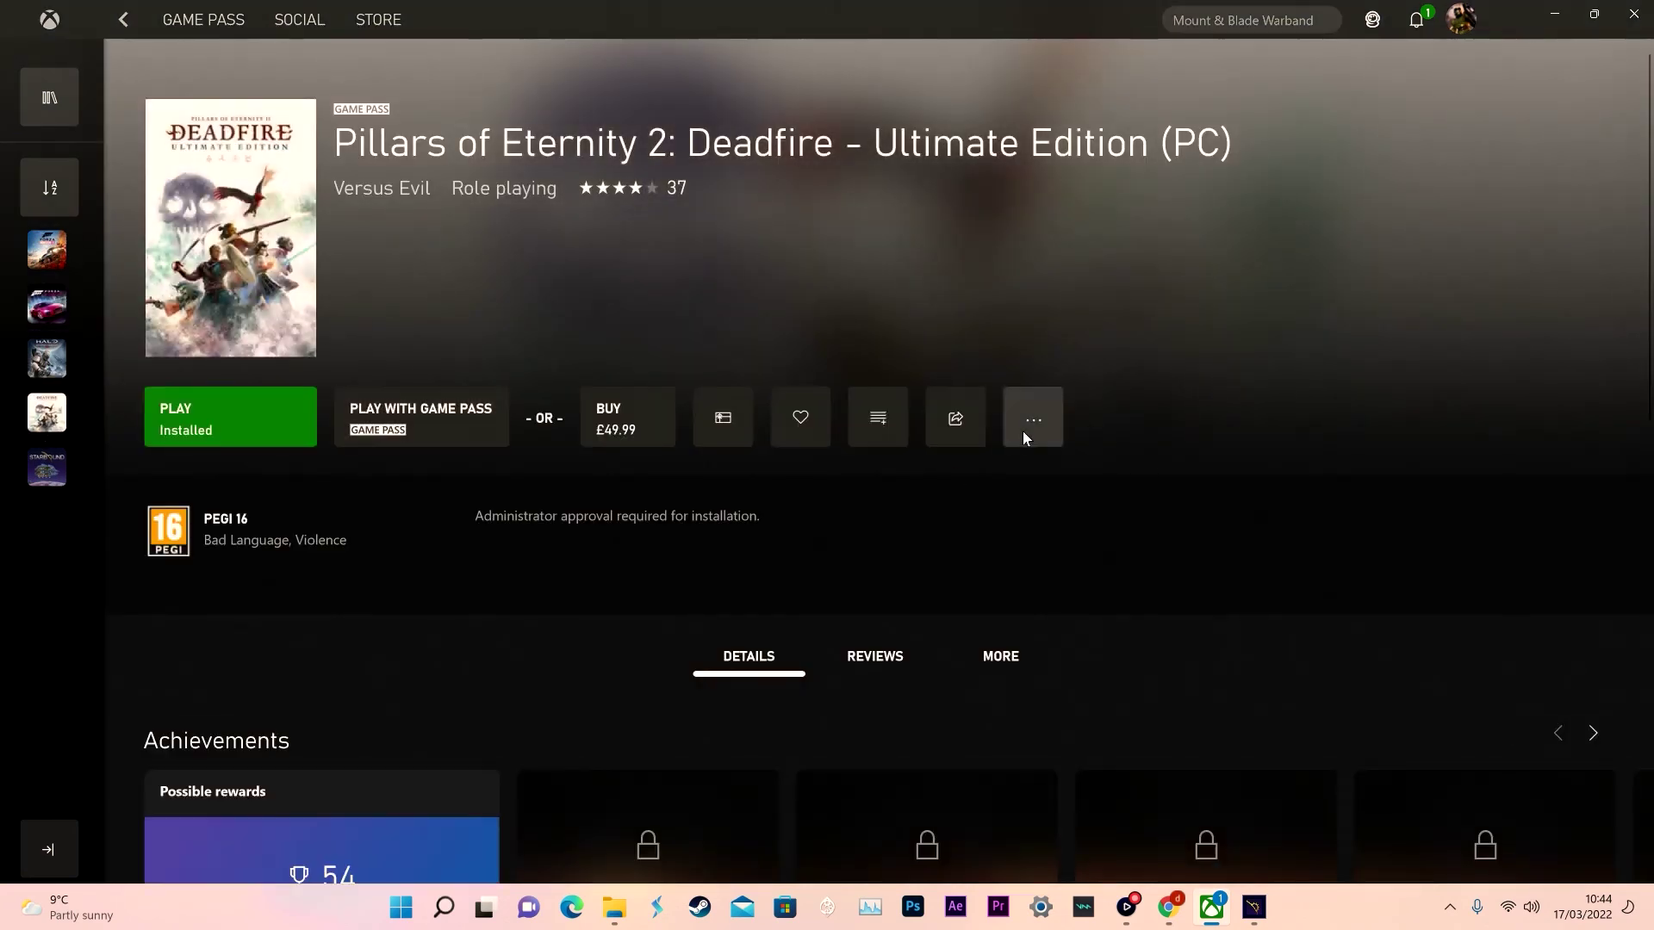
click(1030, 432)
click(1011, 486)
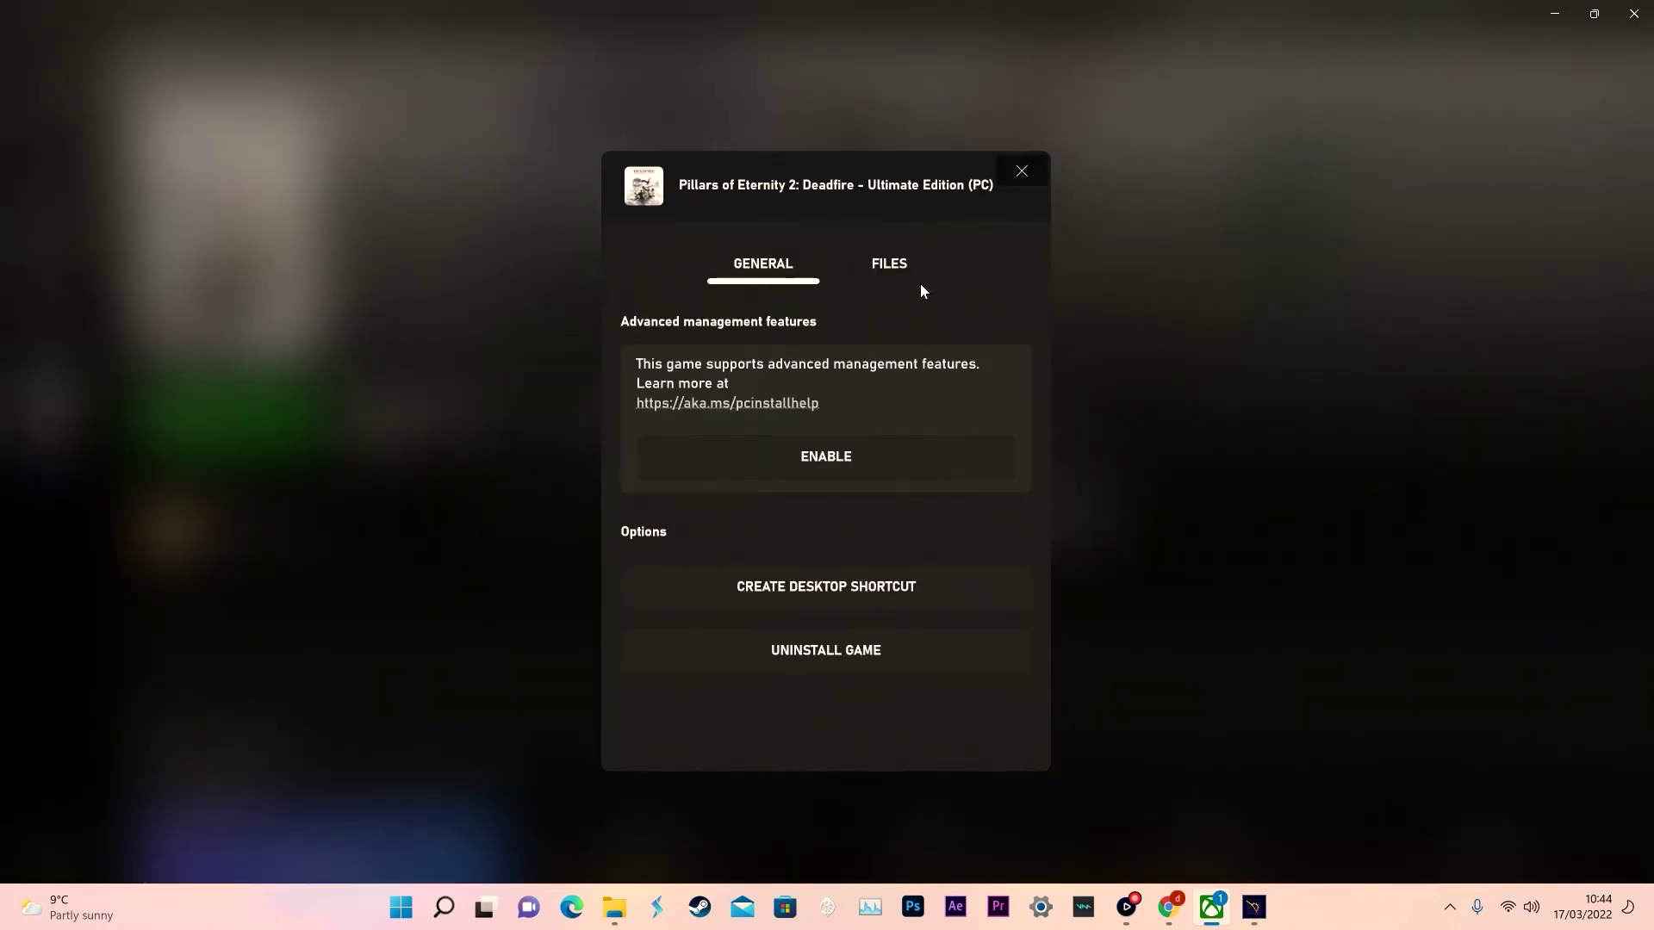
click(895, 269)
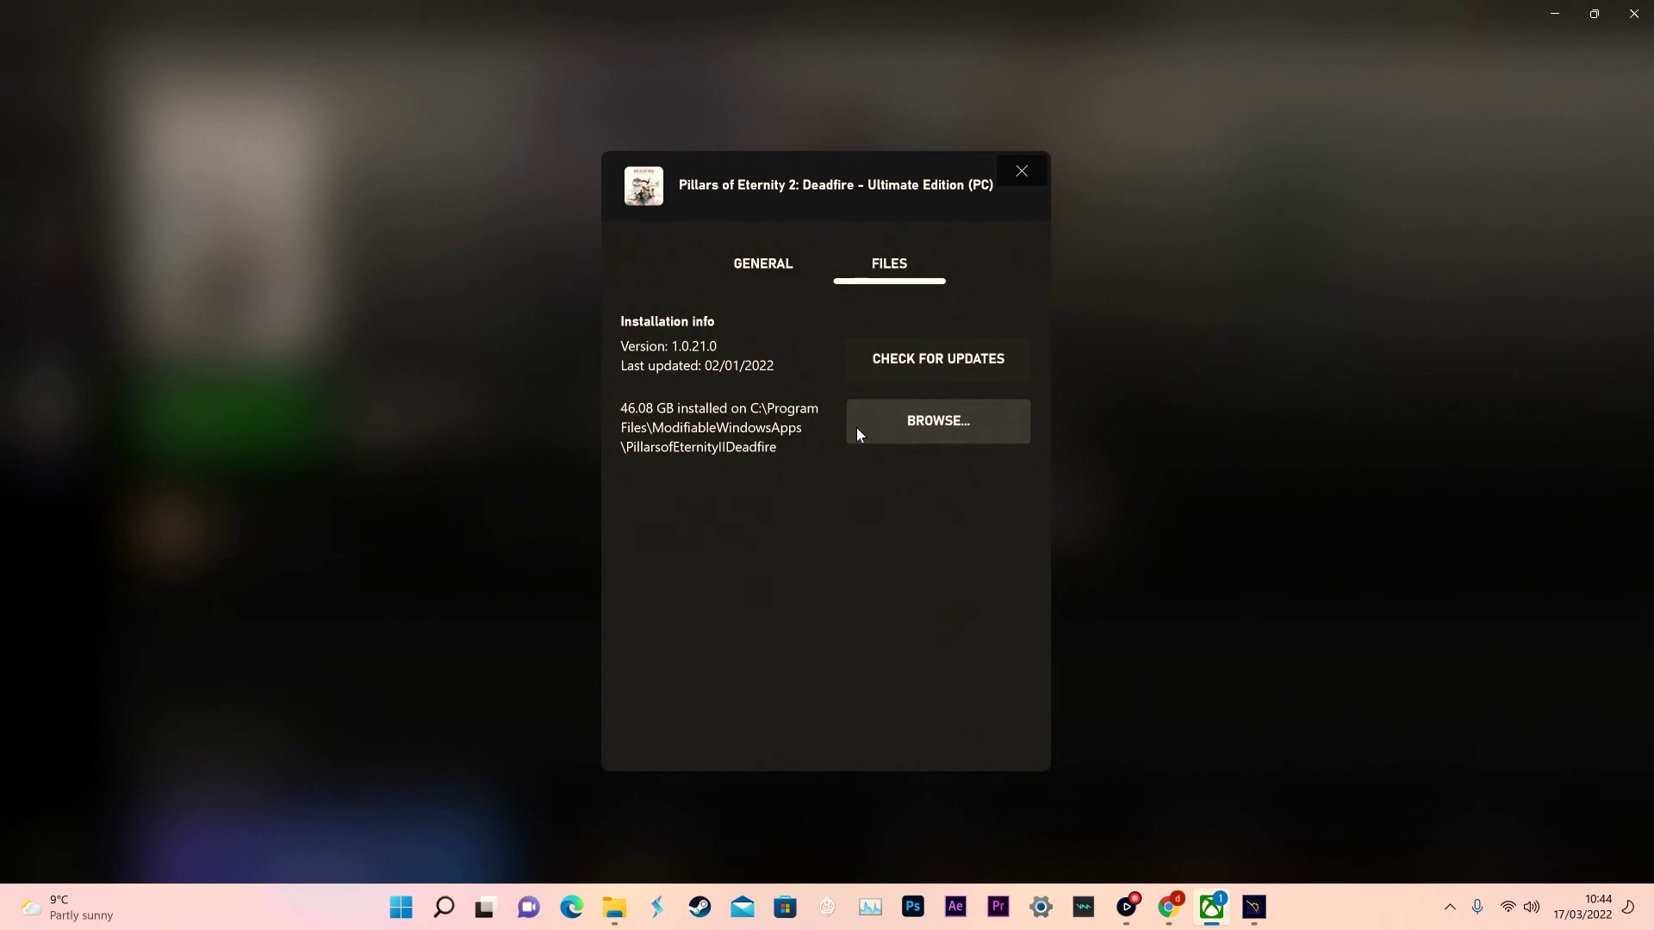
Close the Pillars of Eternity 2 manage dialog and options menu, then show Starbound's page.
click(1016, 169)
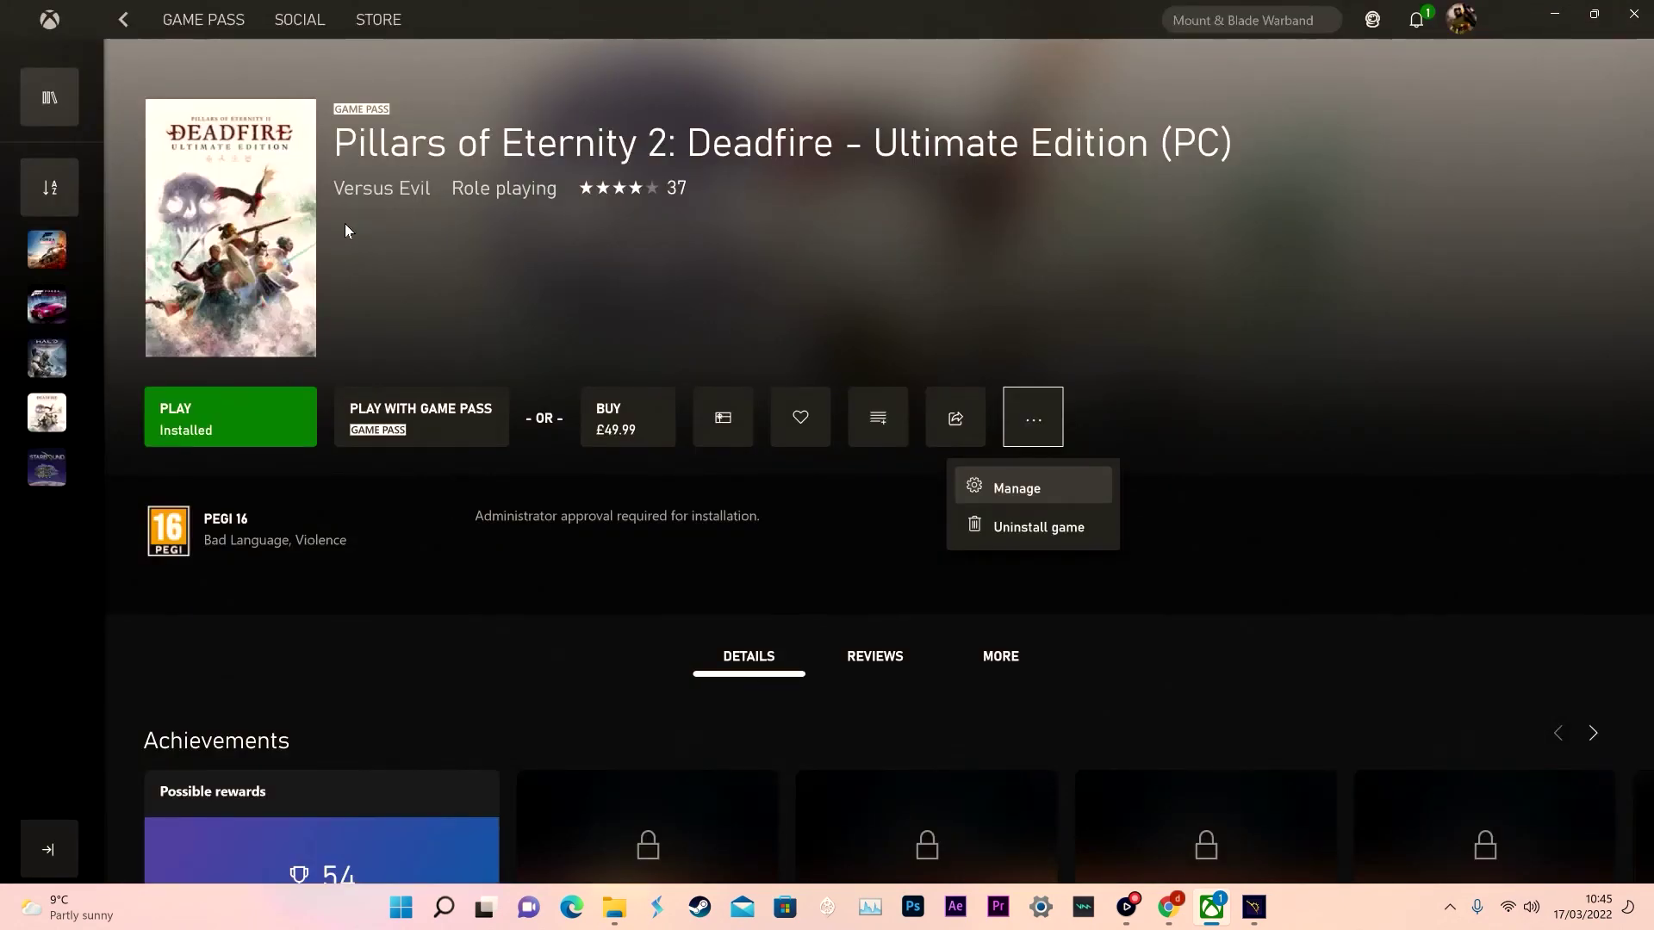
click(31, 470)
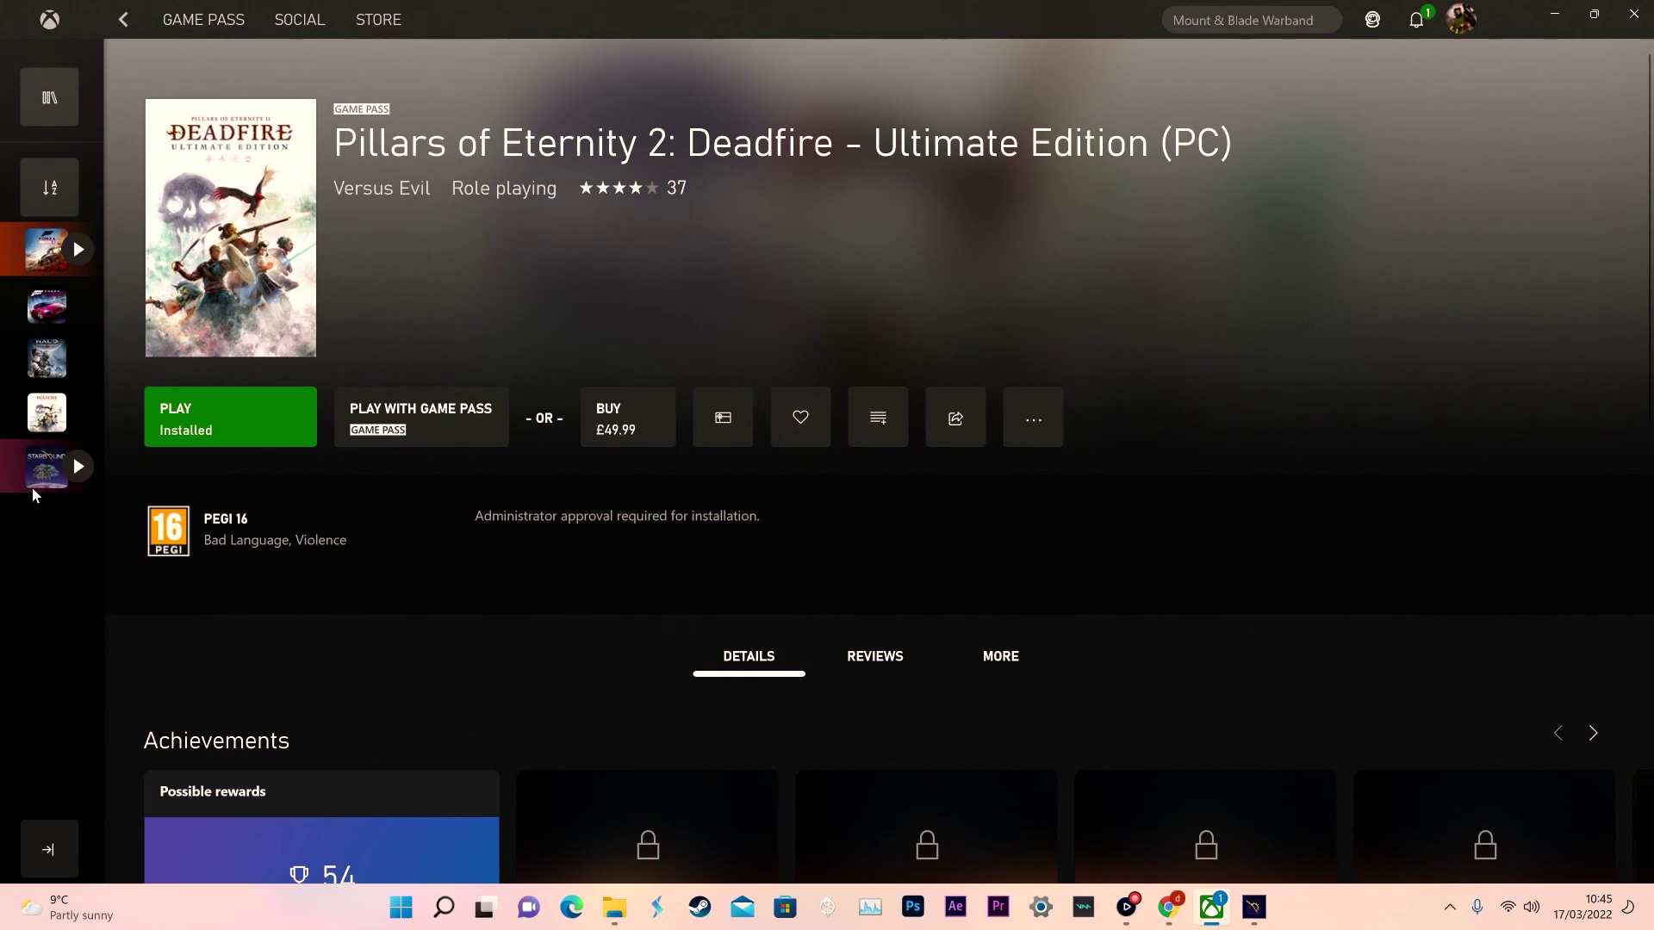
click(36, 475)
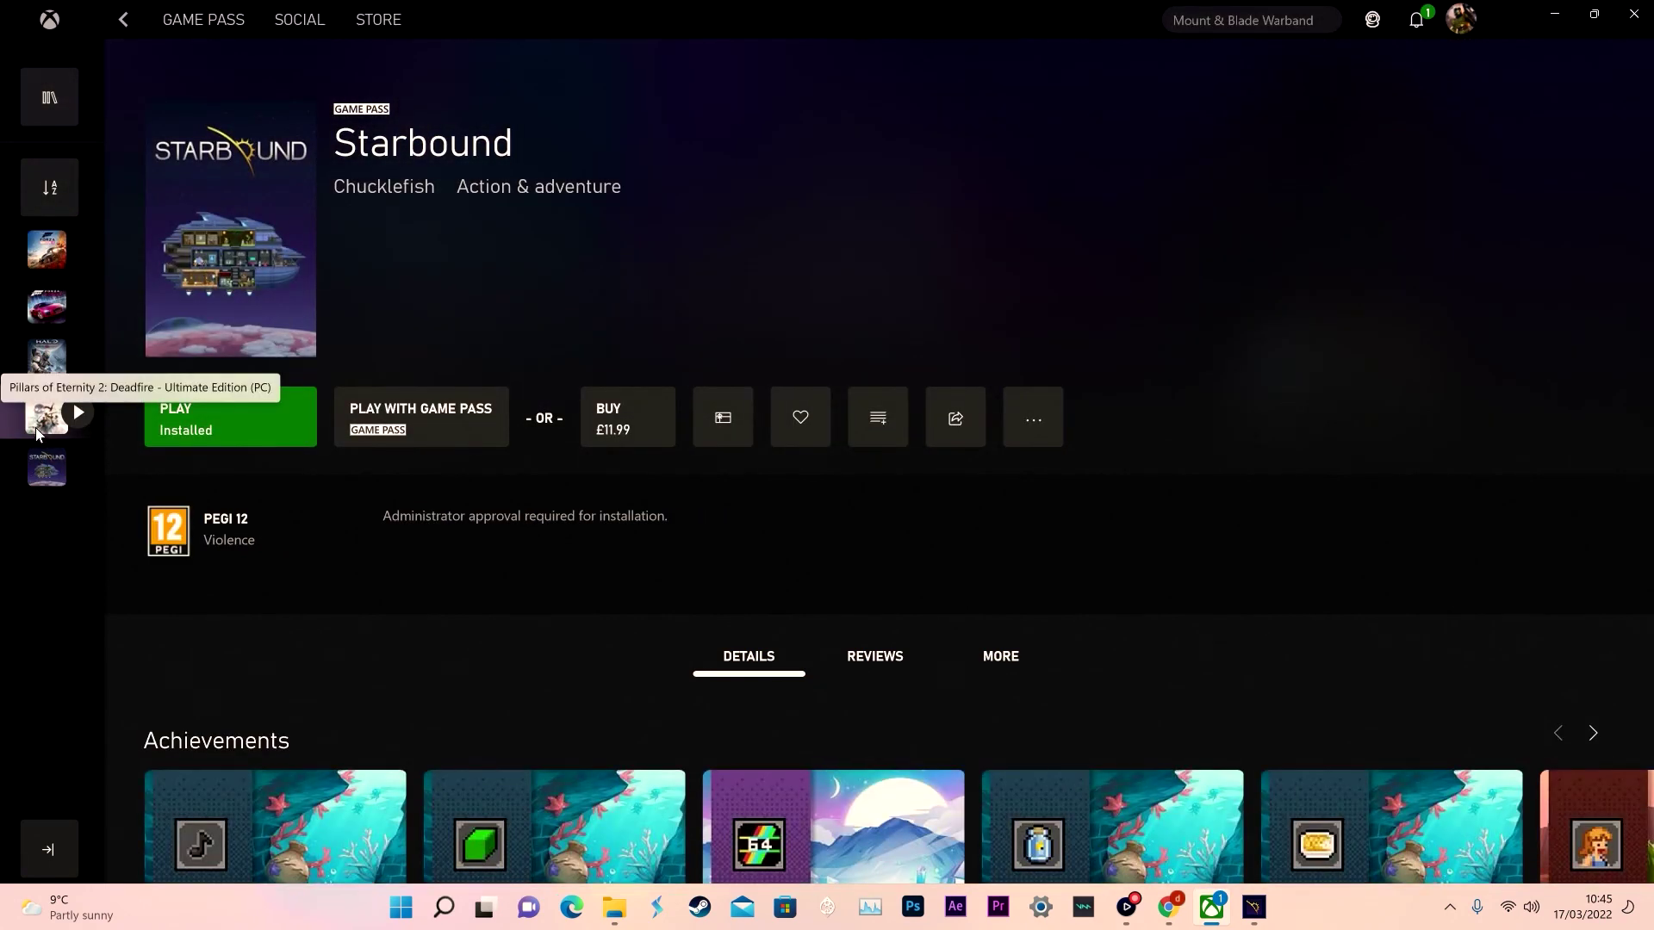